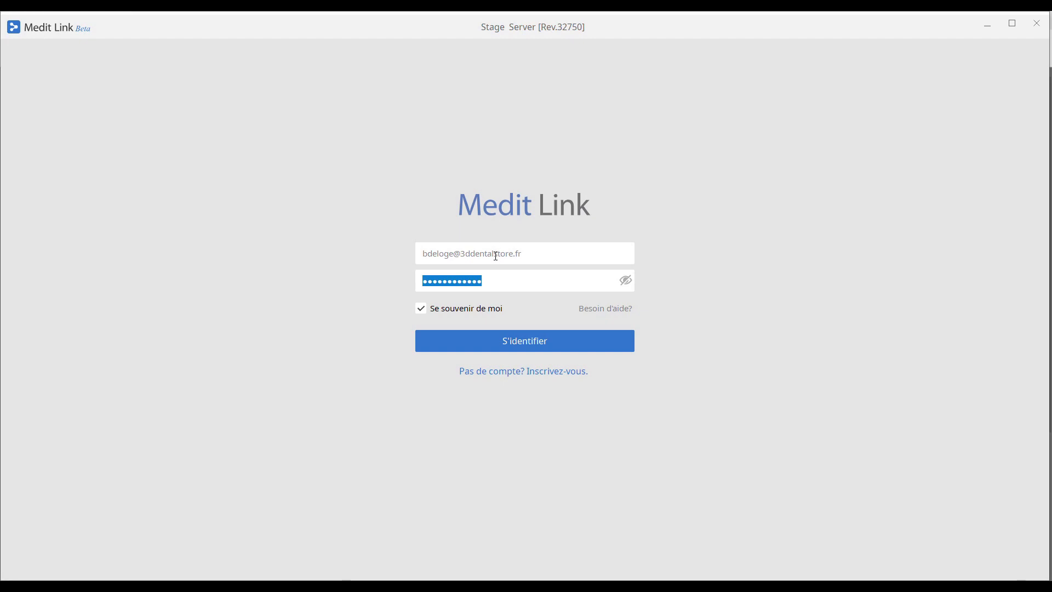
- Sign in with the saved lab account and dismiss the notification window
click(496, 256)
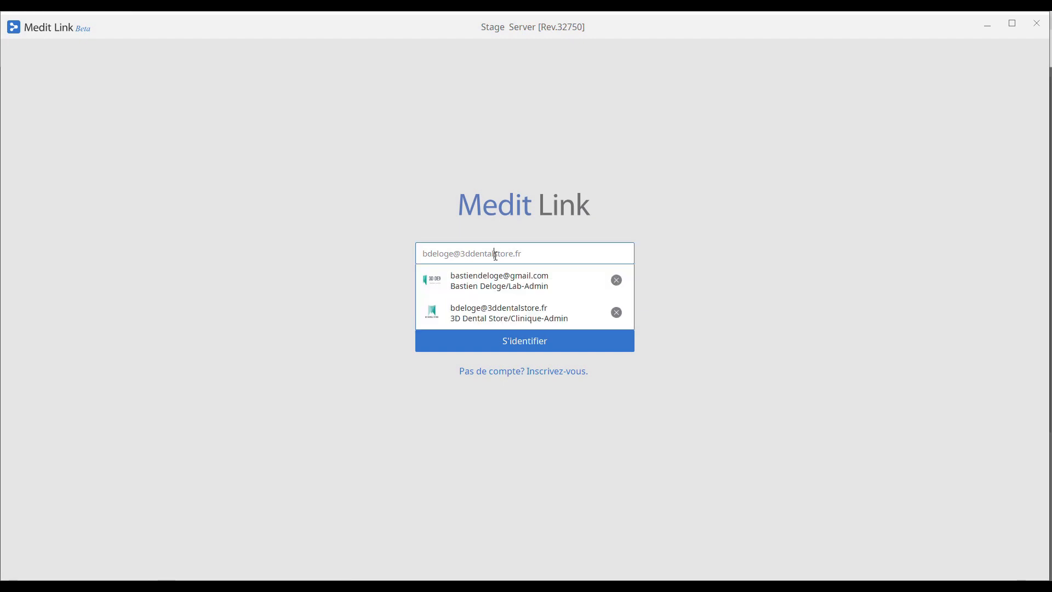
click(500, 285)
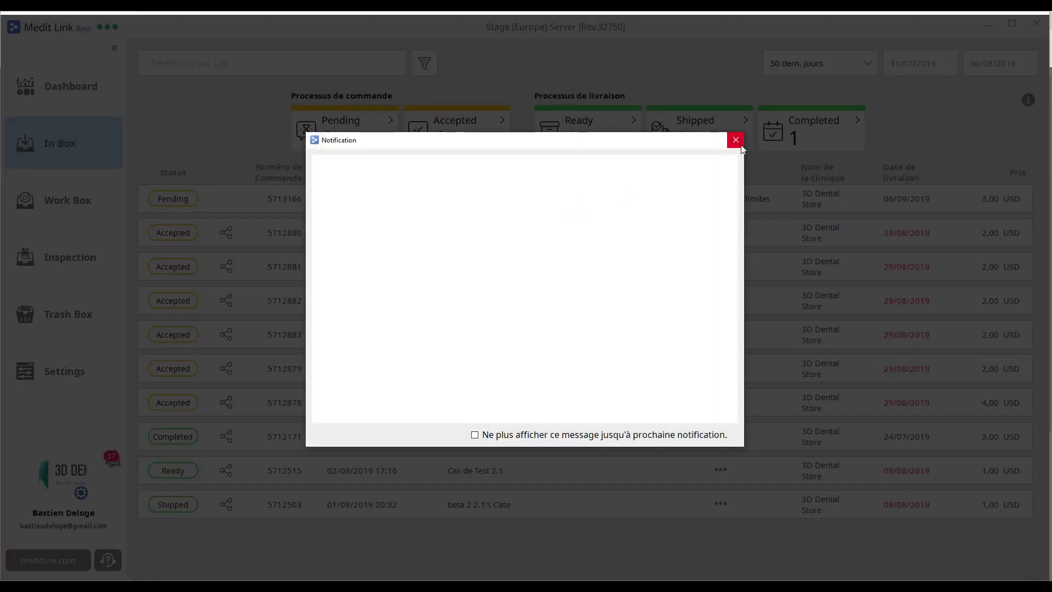
click(736, 140)
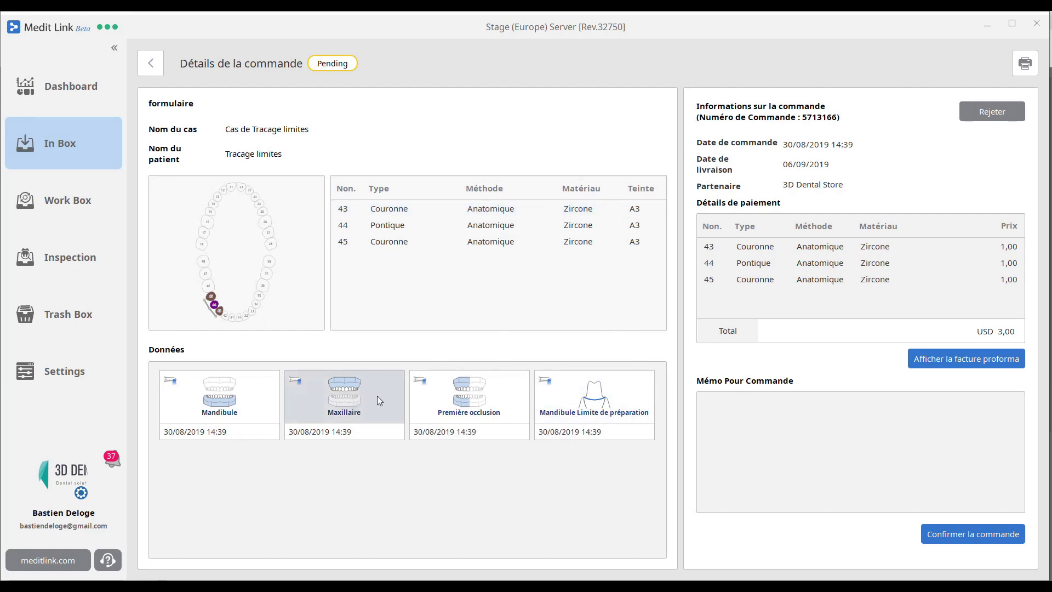
- Preview the Maxillaire and Mandibule scans of the Cas de Tracage limites order and examine the preparation margin lines on teeth 43 and 45
double_click(330, 398)
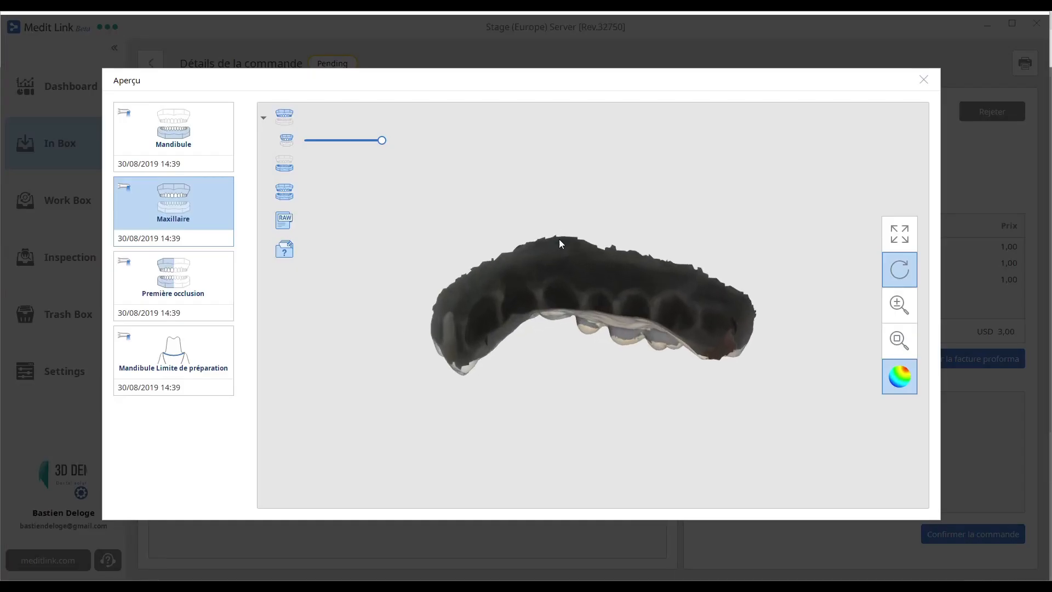
drag(579, 313, 241, 282)
click(200, 157)
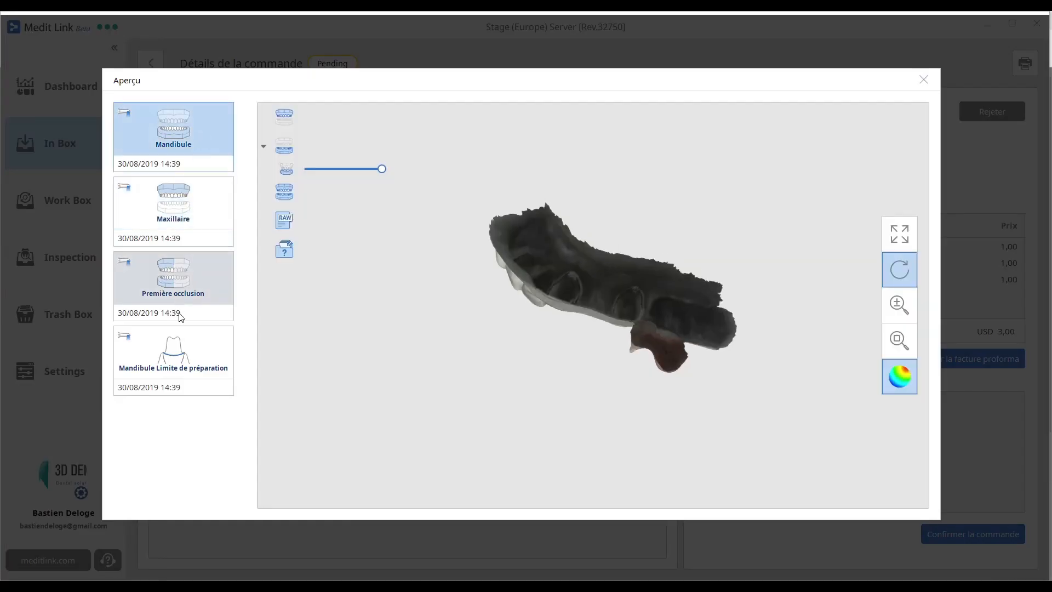
click(184, 358)
scroll(717, 359, up, 5)
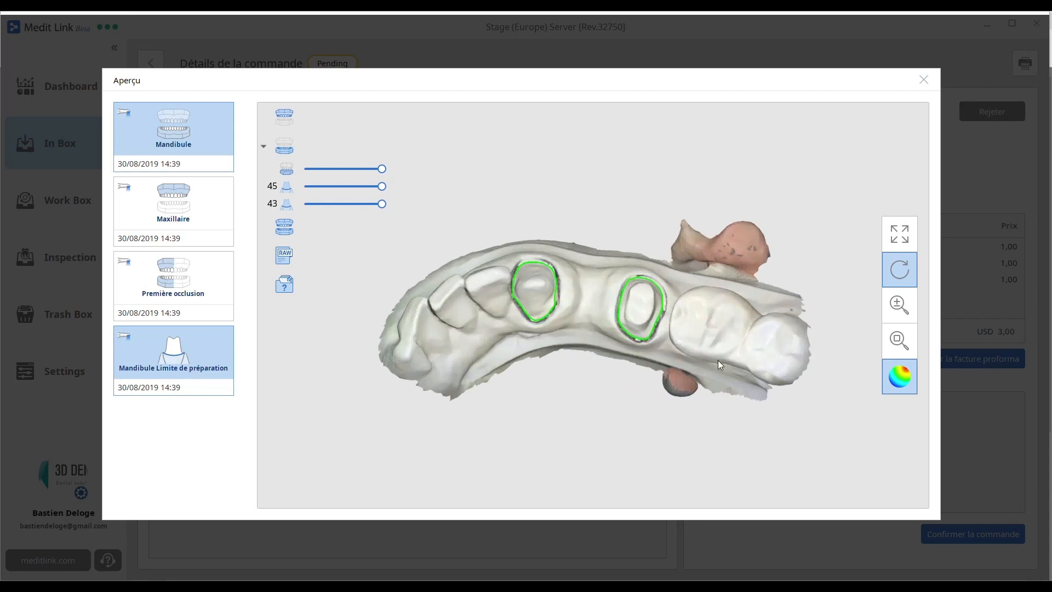
scroll(598, 298, up, 3)
drag(564, 350, 263, 347)
scroll(461, 328, down, 2)
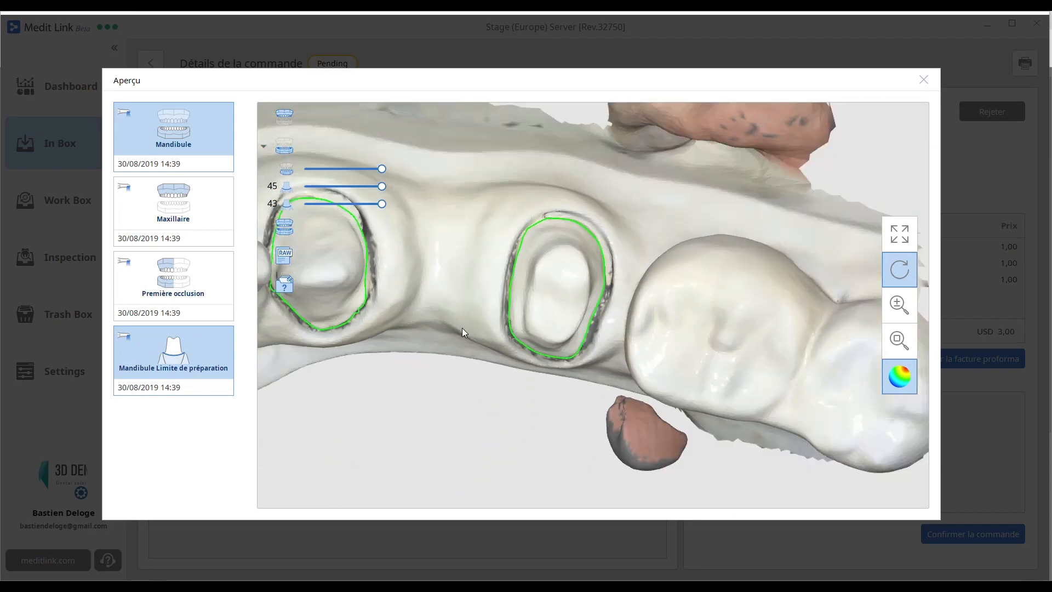
drag(462, 327, 262, 290)
click(922, 80)
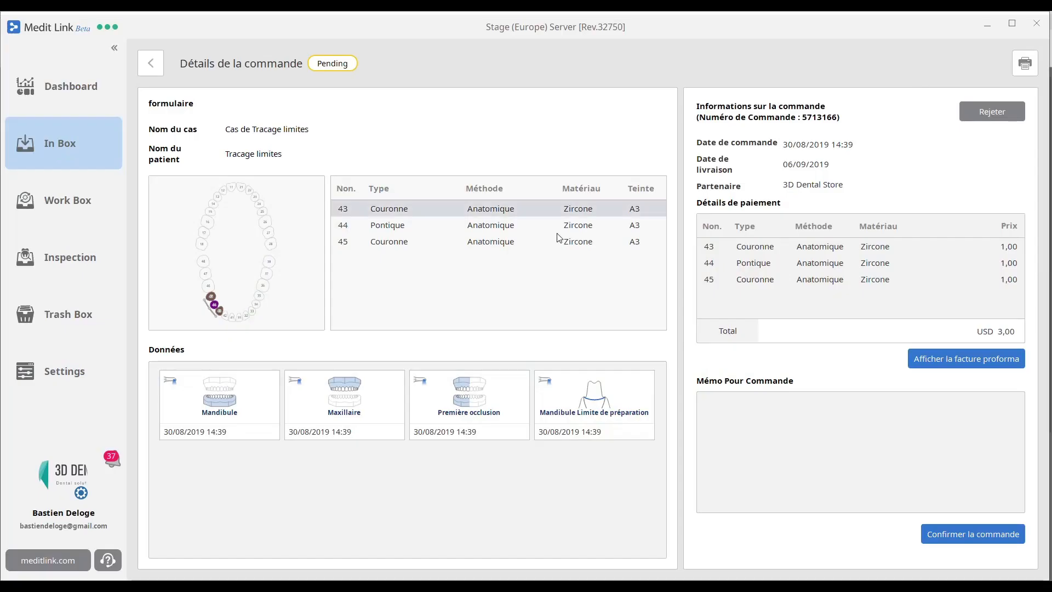
- Confirm the pending Cas de Tracage limites order and open its case from the Work Box
click(954, 534)
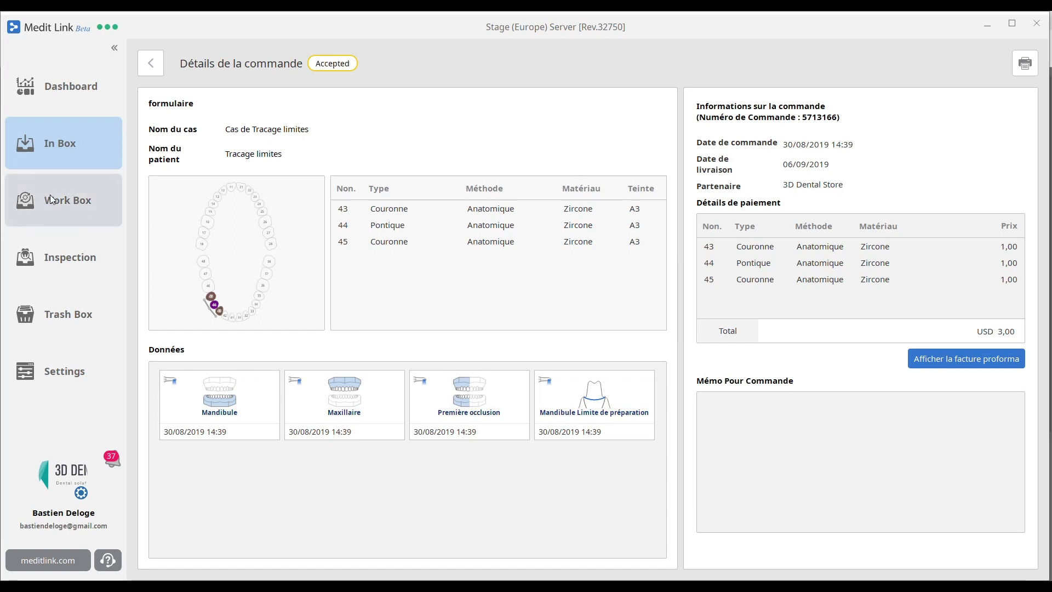
click(63, 210)
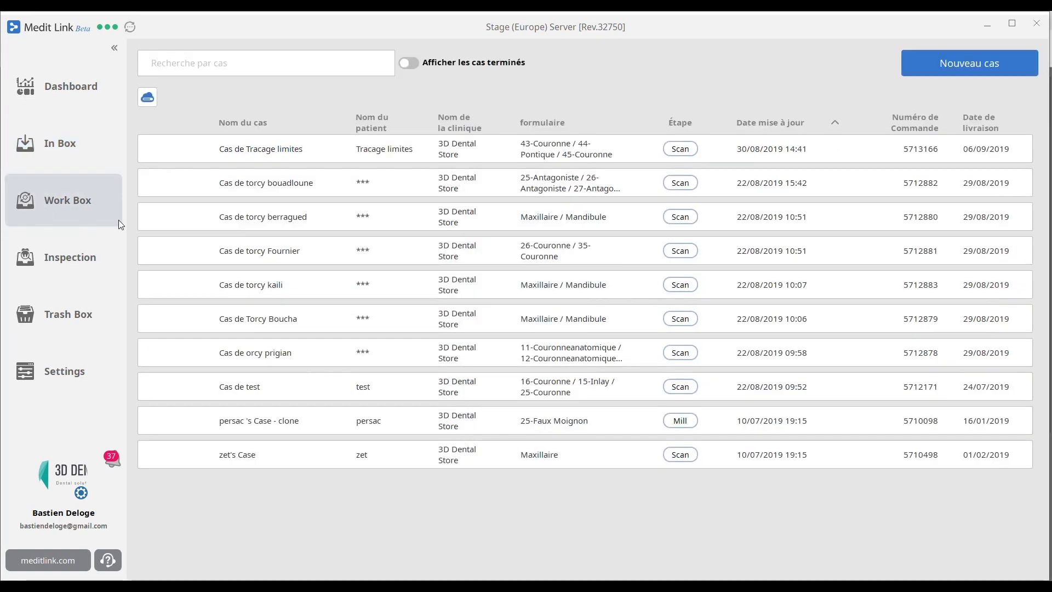
double_click(272, 151)
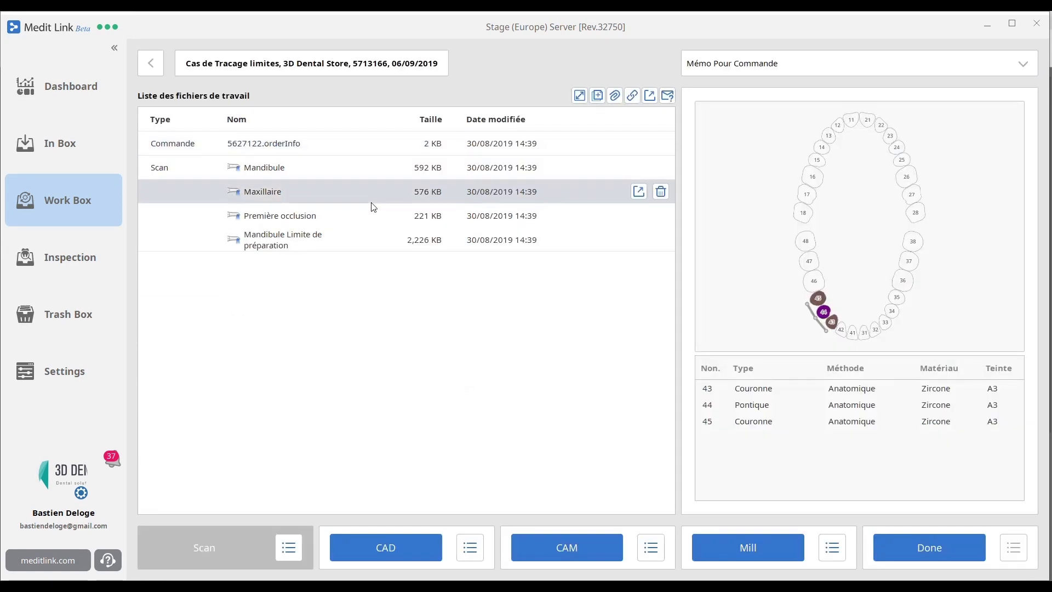
- Preview the case's Mandibule, Maxillaire and Première occlusion scans and open its CAD work form
click(291, 169)
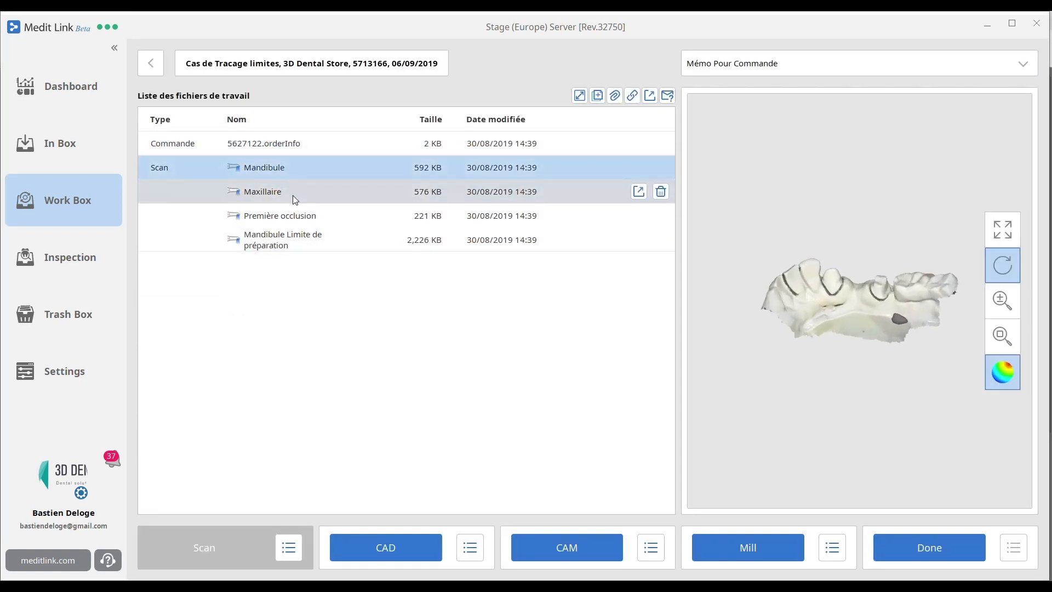
click(293, 194)
click(297, 217)
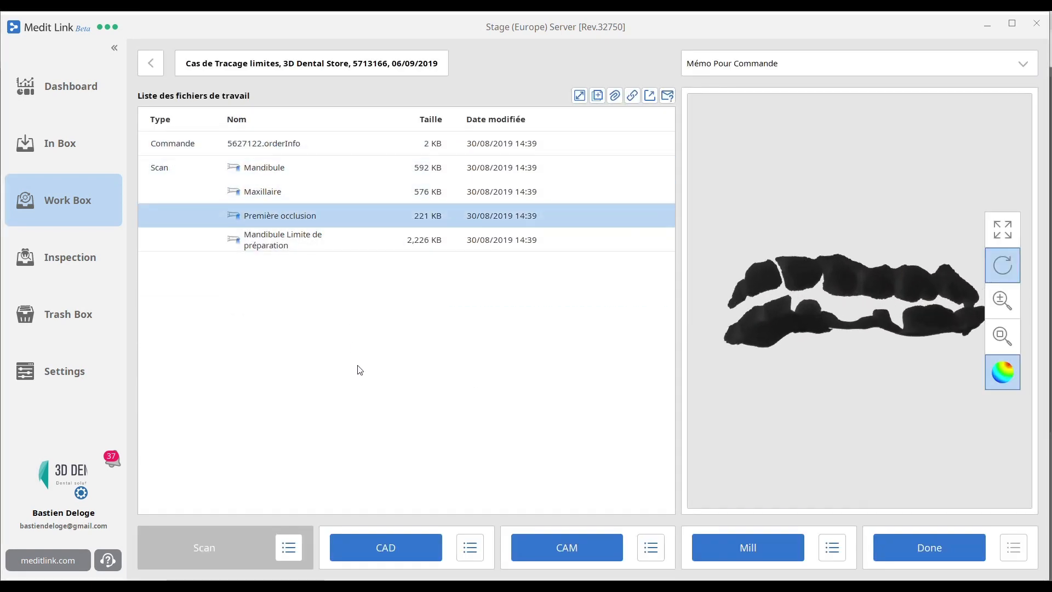
click(380, 546)
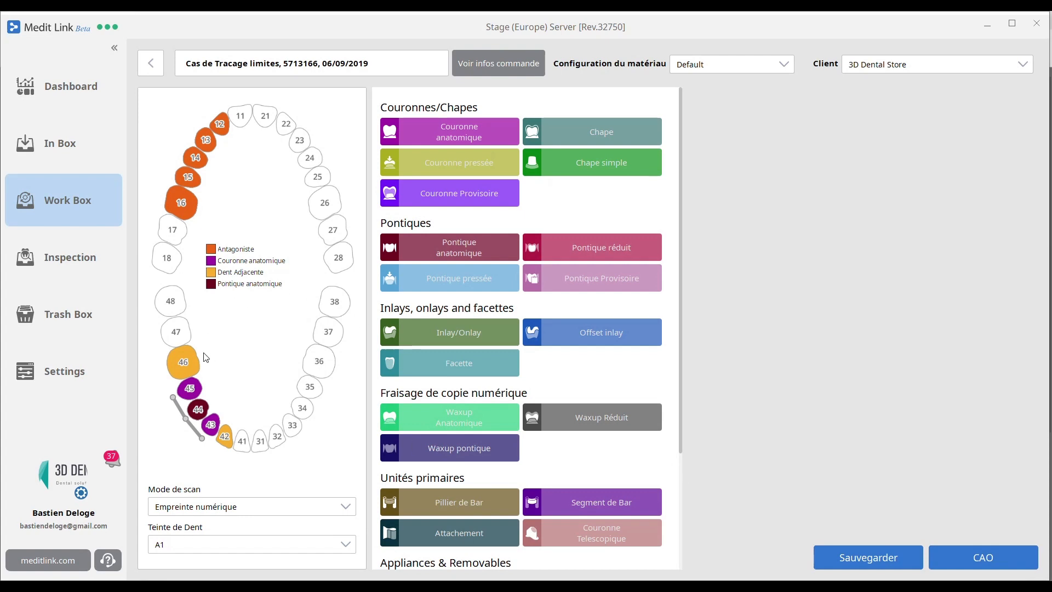
click(184, 371)
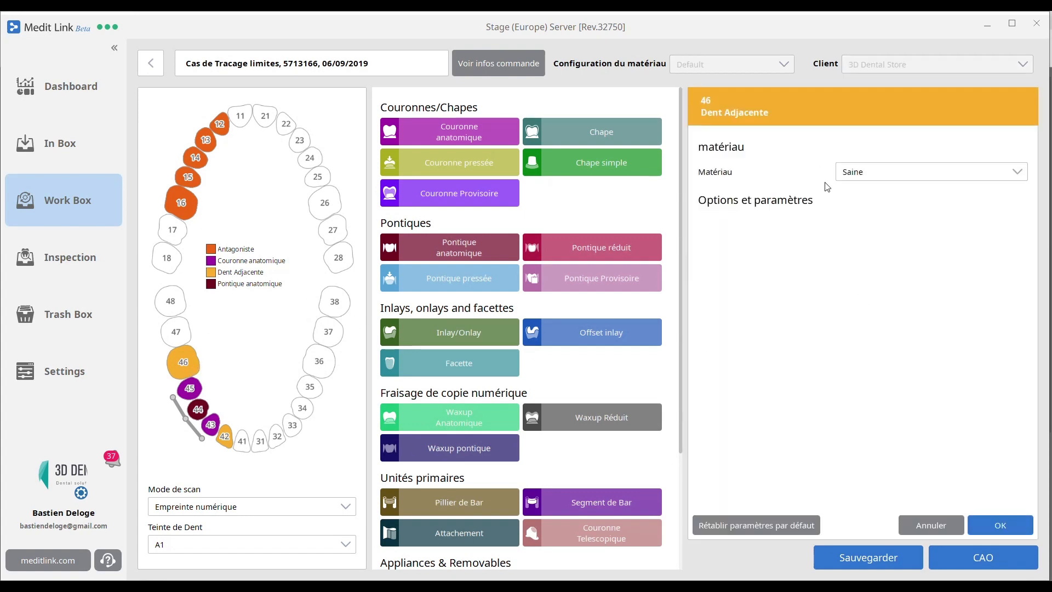
click(461, 135)
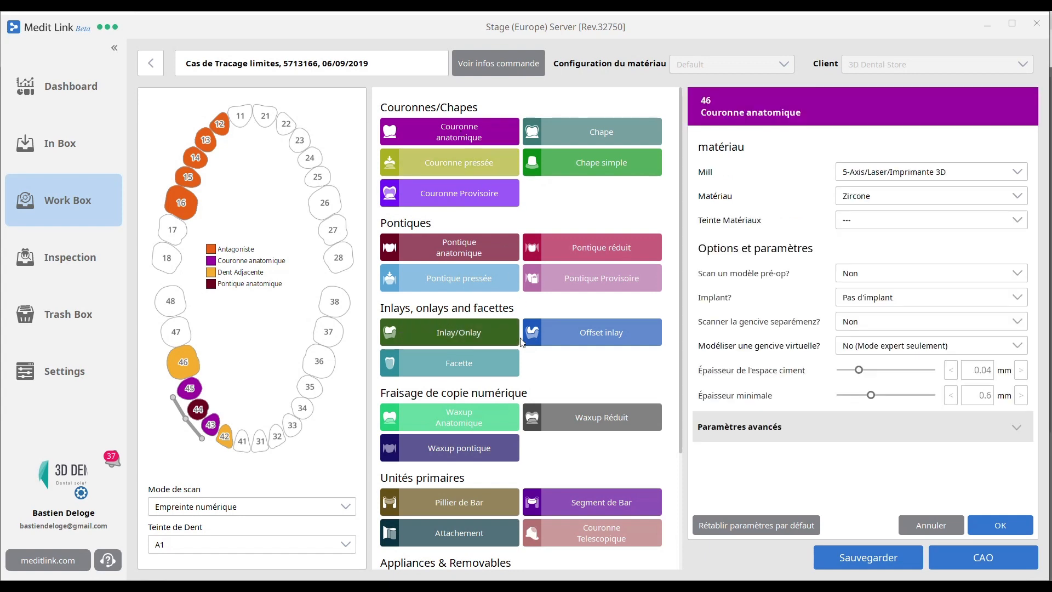
scroll(519, 333, down, 3)
click(606, 522)
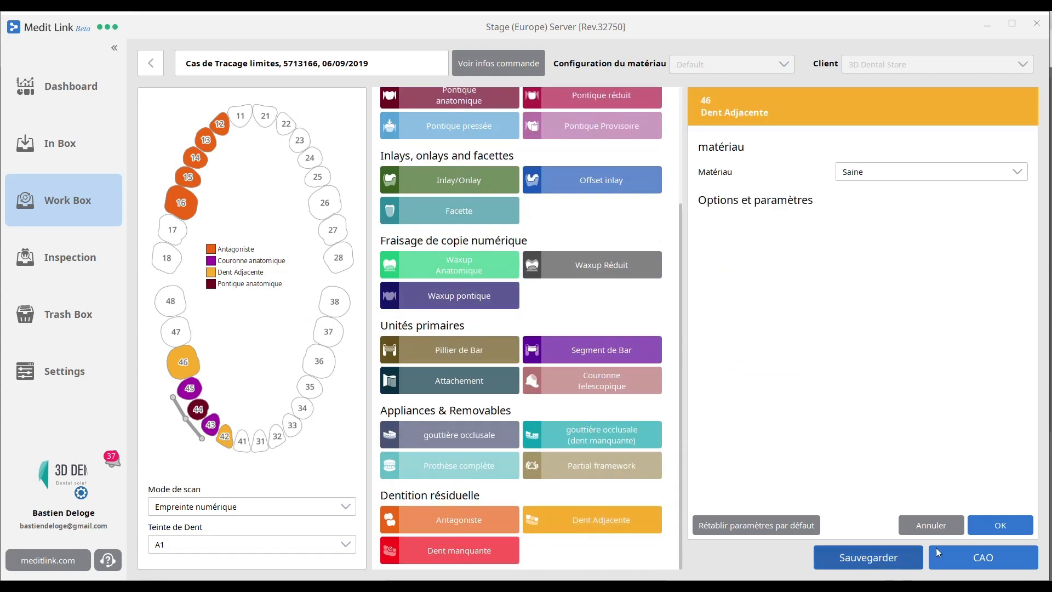
click(931, 529)
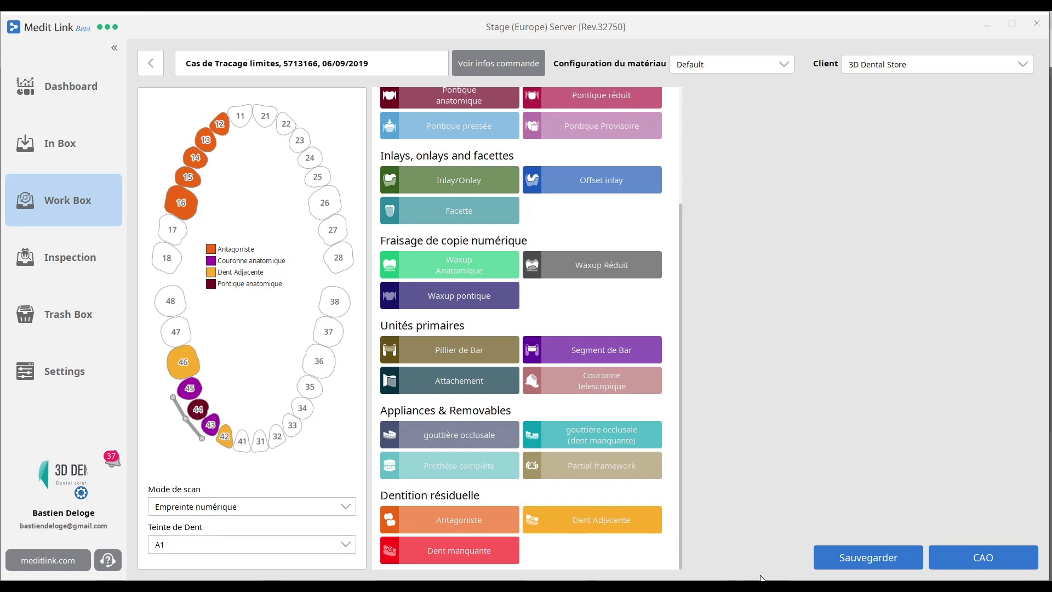
- Set the tooth shade (Teinte de Dent) to A3 and launch the CAD design of the case
click(228, 551)
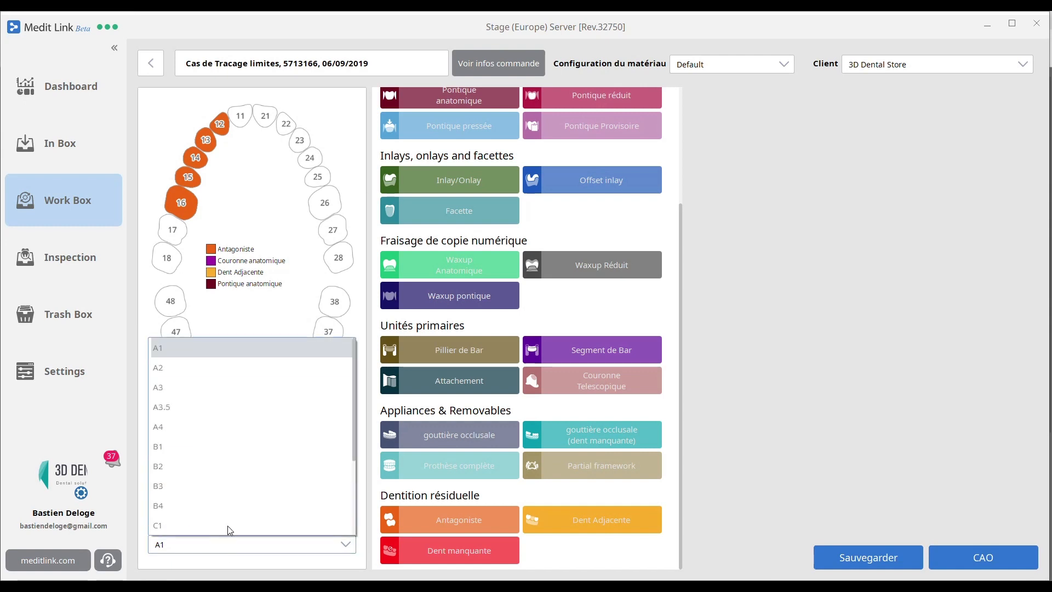
click(227, 395)
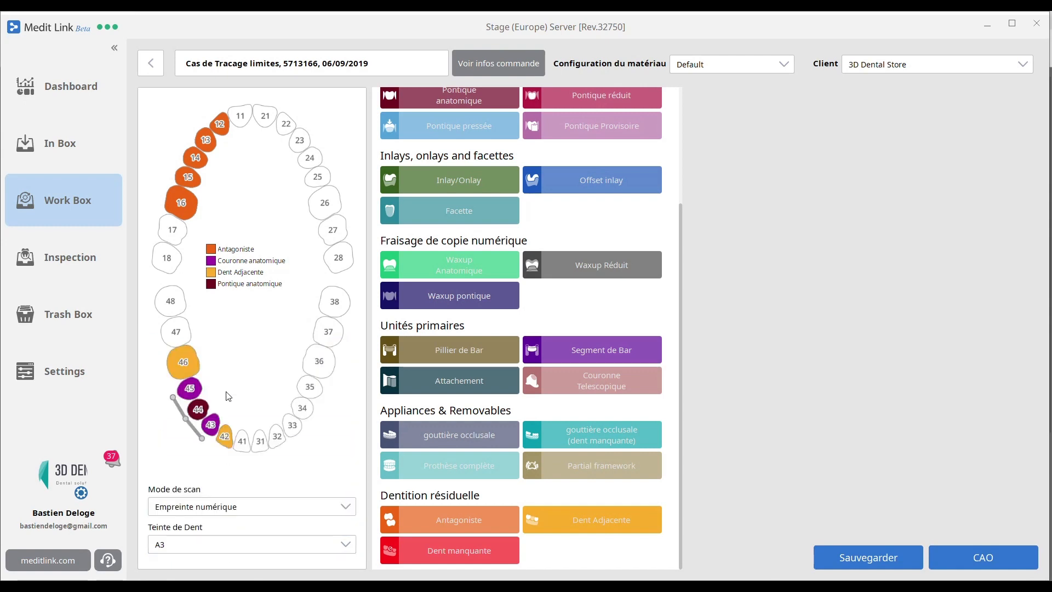
click(961, 560)
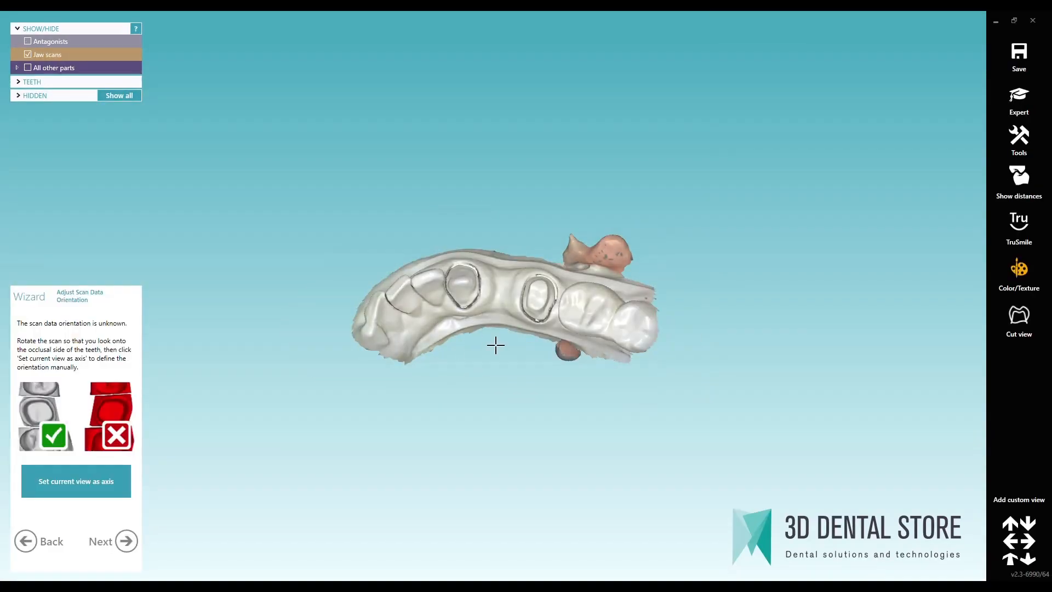
- Set the occlusal view as the scan axis and fix the jaw scan intersection by cutting away the intrusions
right_drag(374, 410, 362, 443)
click(96, 485)
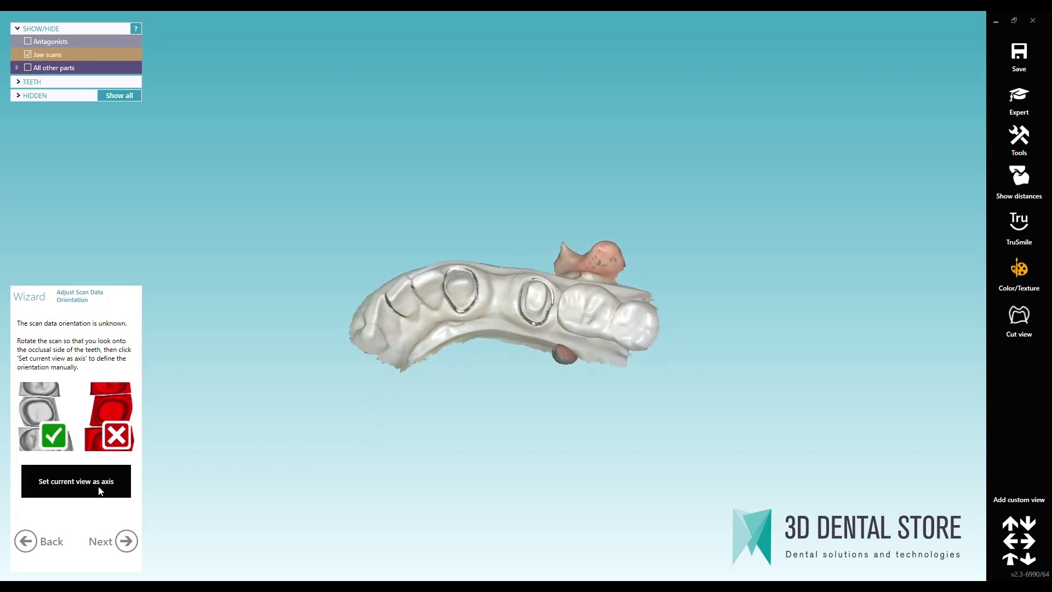
click(126, 540)
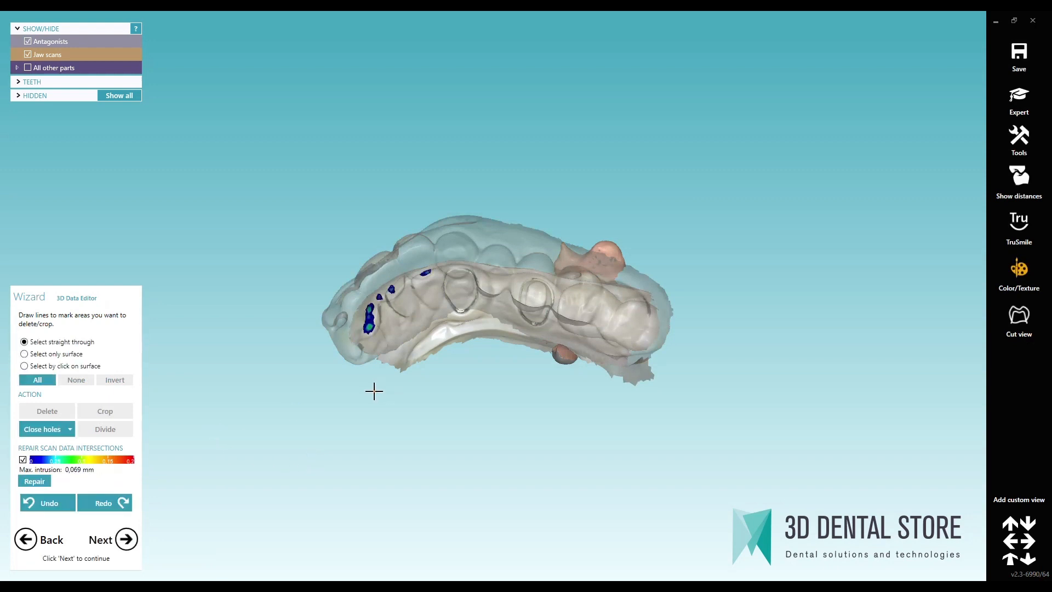
click(126, 539)
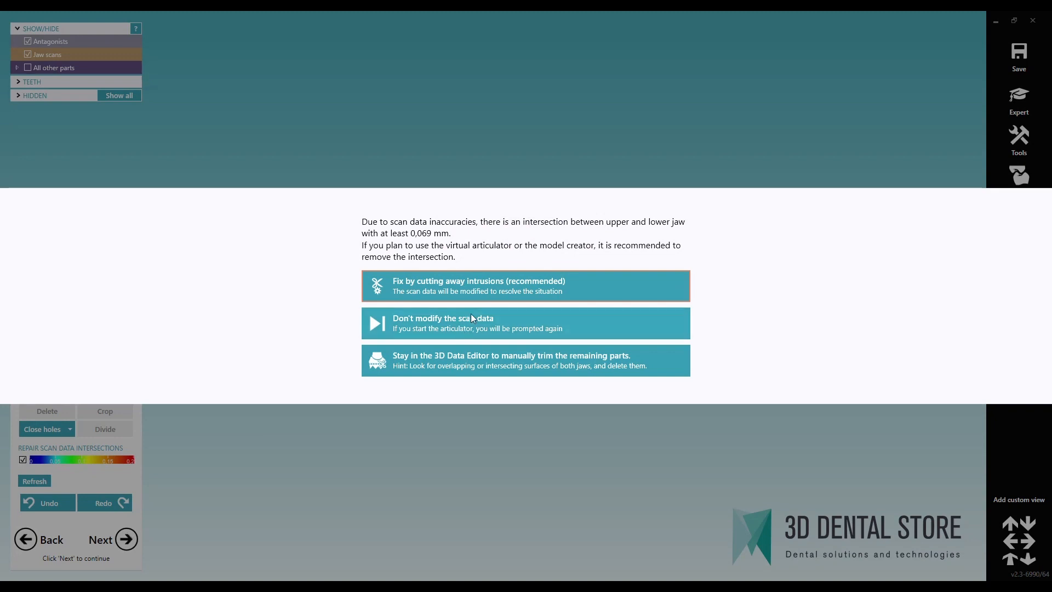
click(478, 288)
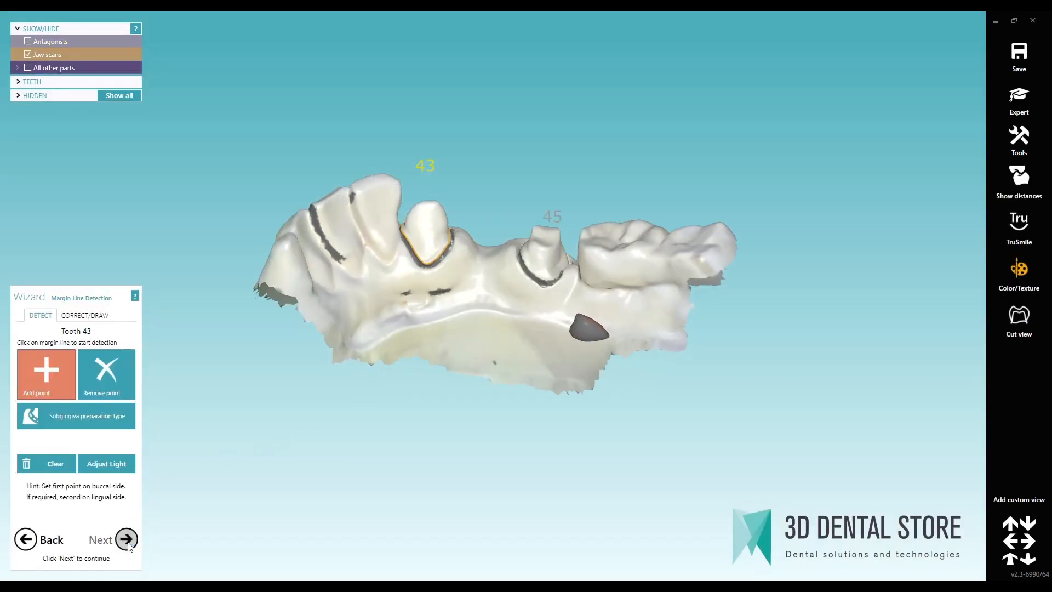
- Correct tooth 43's margin line by moving its points on the side facing tooth 45, and accept the margin lines of teeth 43 and 45
scroll(510, 275, up, 3)
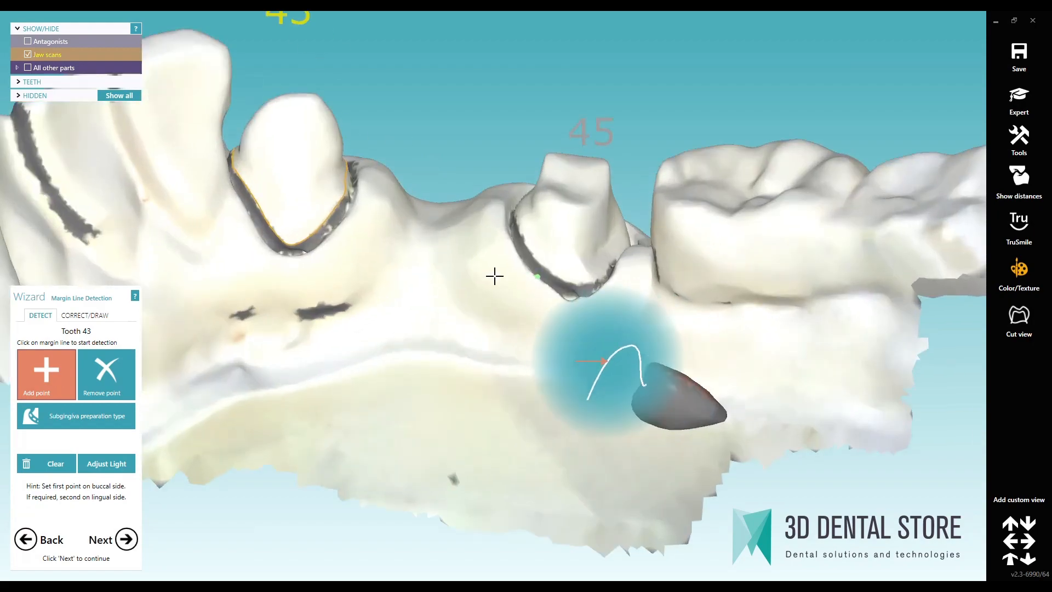
right_drag(422, 243, 427, 235)
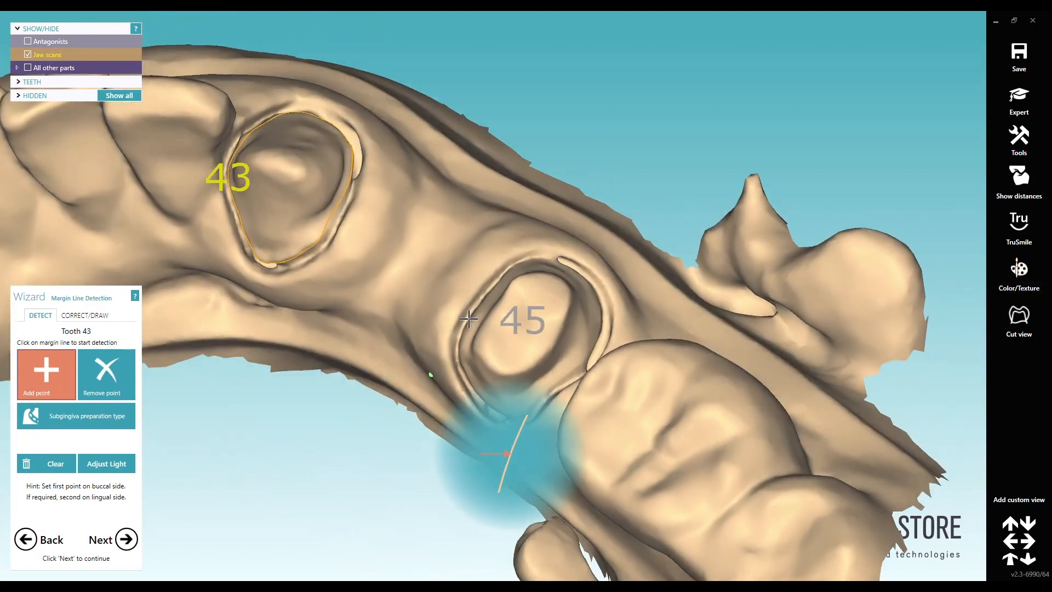
right_drag(469, 319, 468, 313)
scroll(275, 223, up, 5)
right_drag(331, 312, 334, 293)
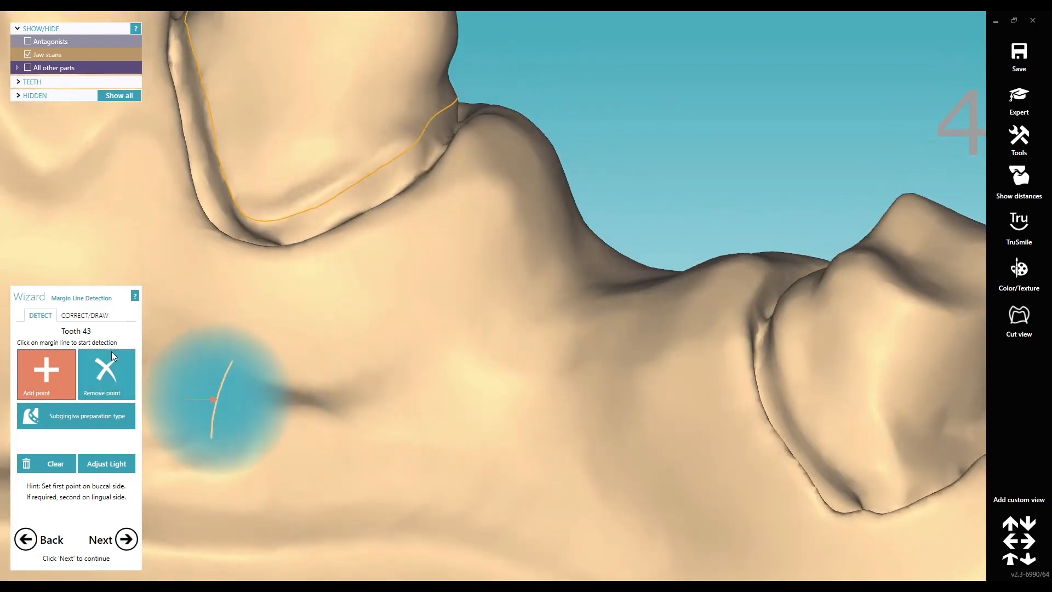
click(82, 316)
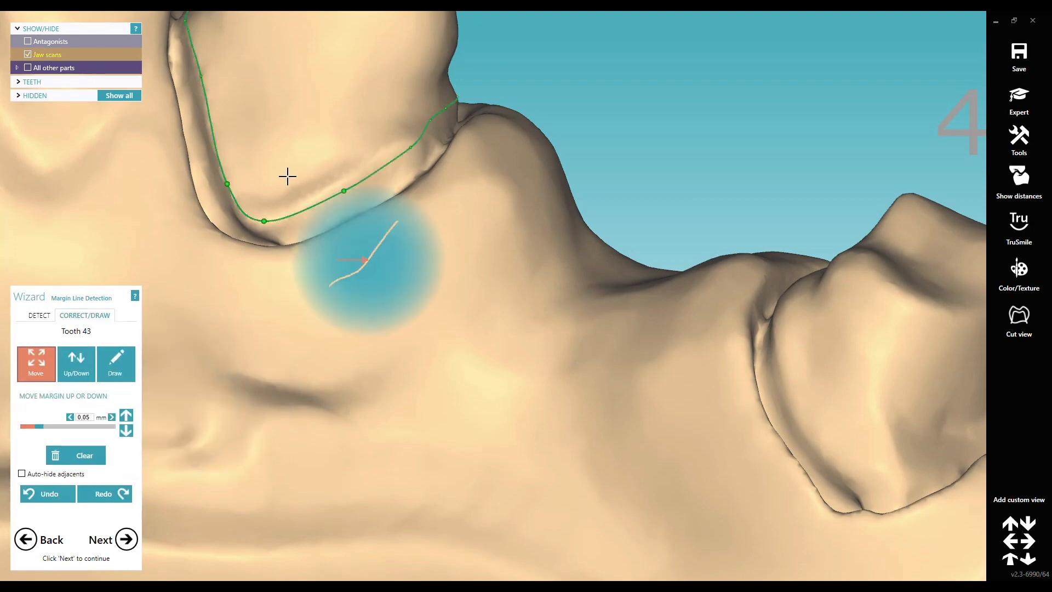
click(340, 182)
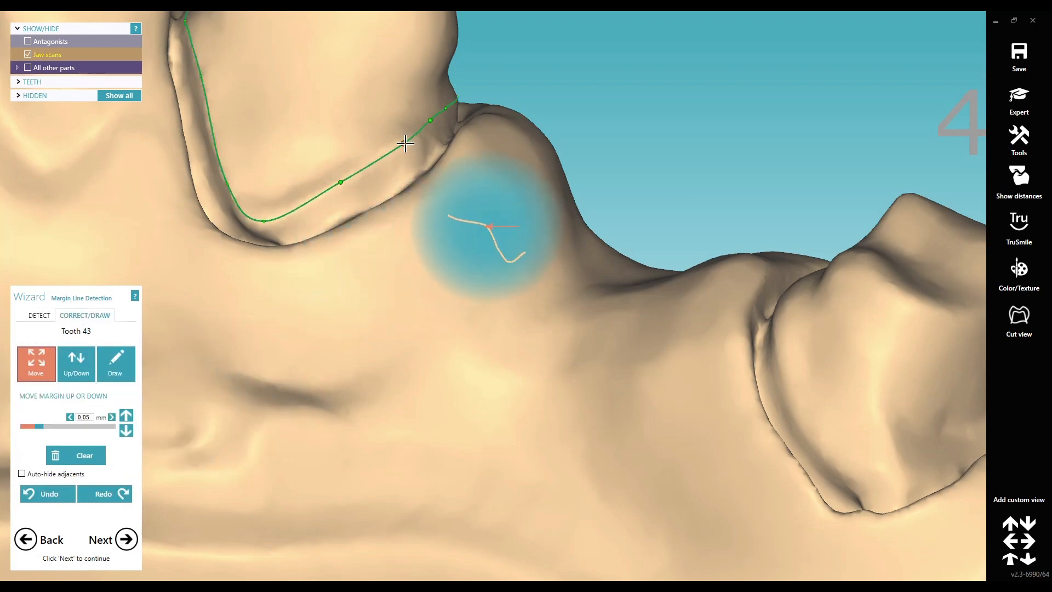
click(401, 144)
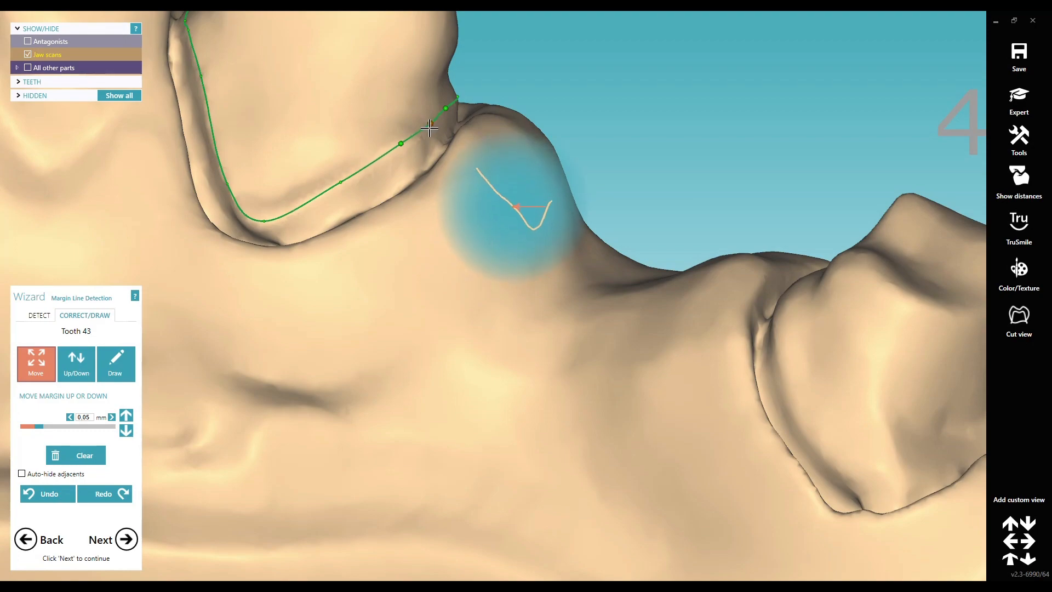
click(431, 125)
scroll(401, 163, down, 3)
right_drag(333, 178, 327, 255)
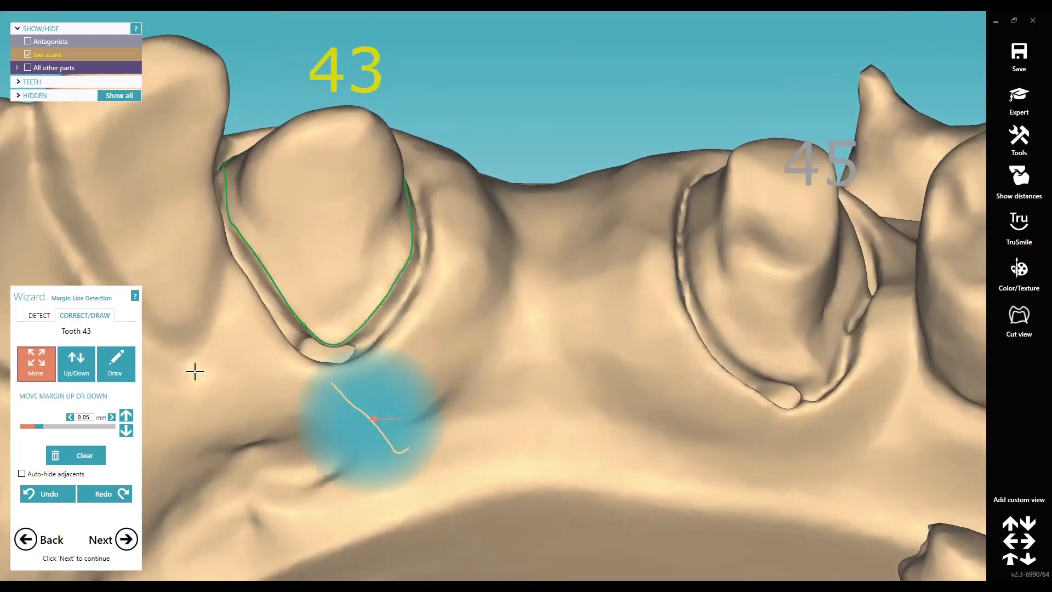
click(127, 539)
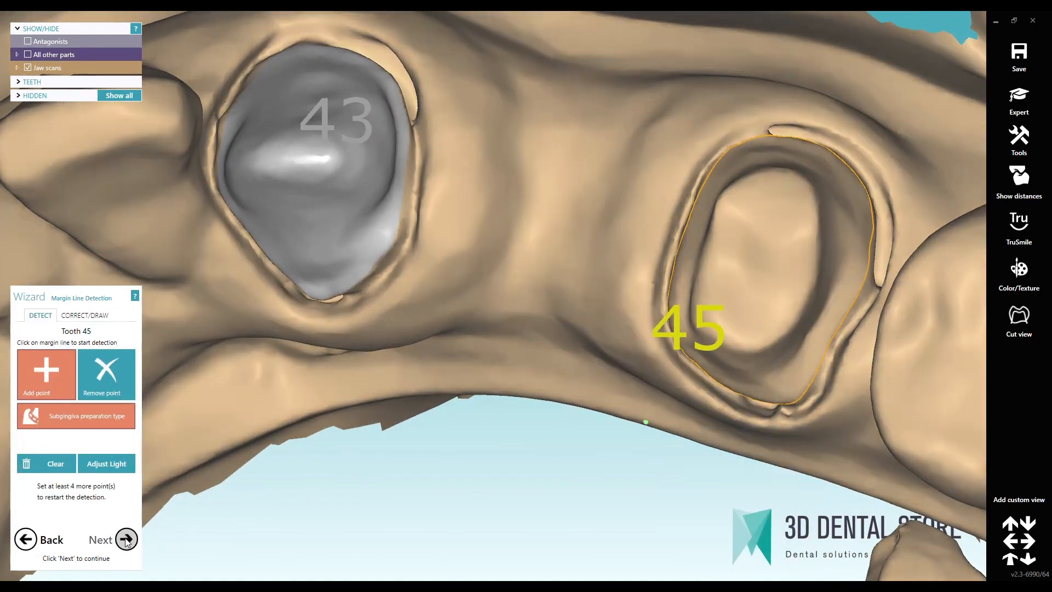
click(126, 538)
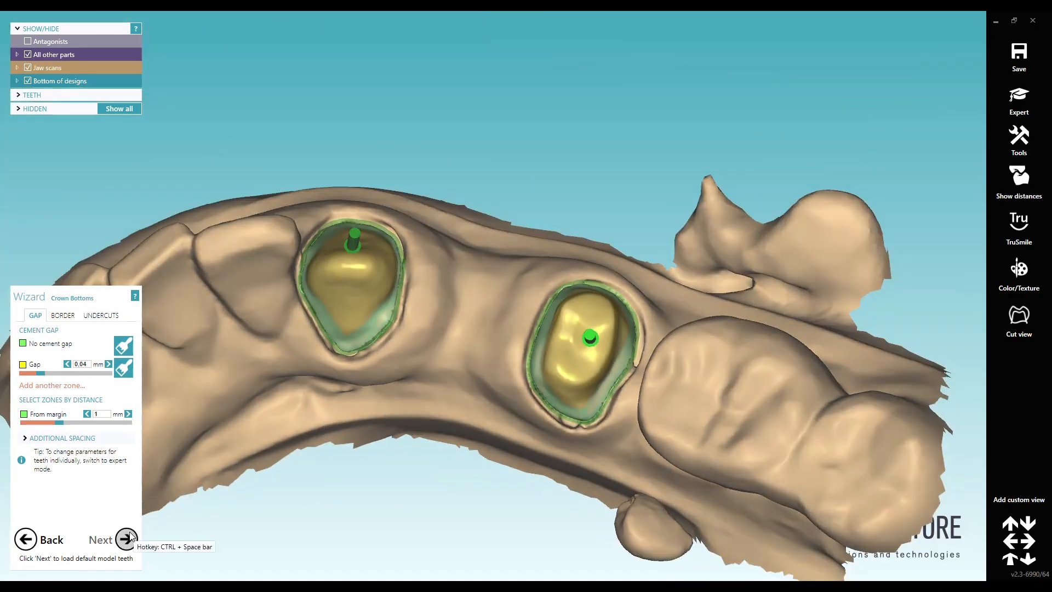
right_click(439, 136)
click(478, 167)
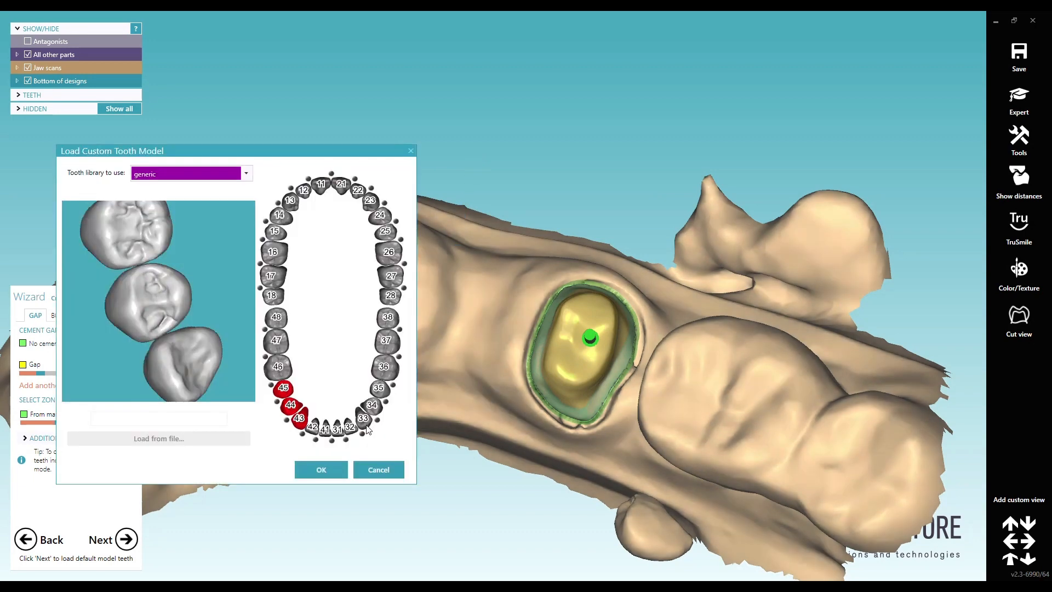
click(366, 465)
- Enable a unique insertion direction for the 43–45 bridge and load the default model teeth
right_click(366, 463)
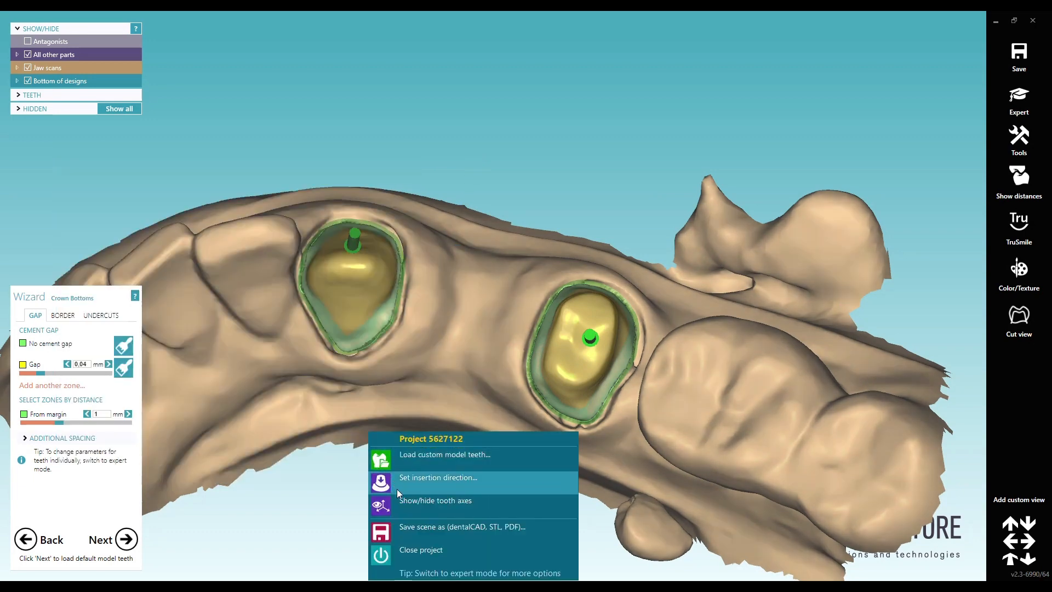
click(403, 489)
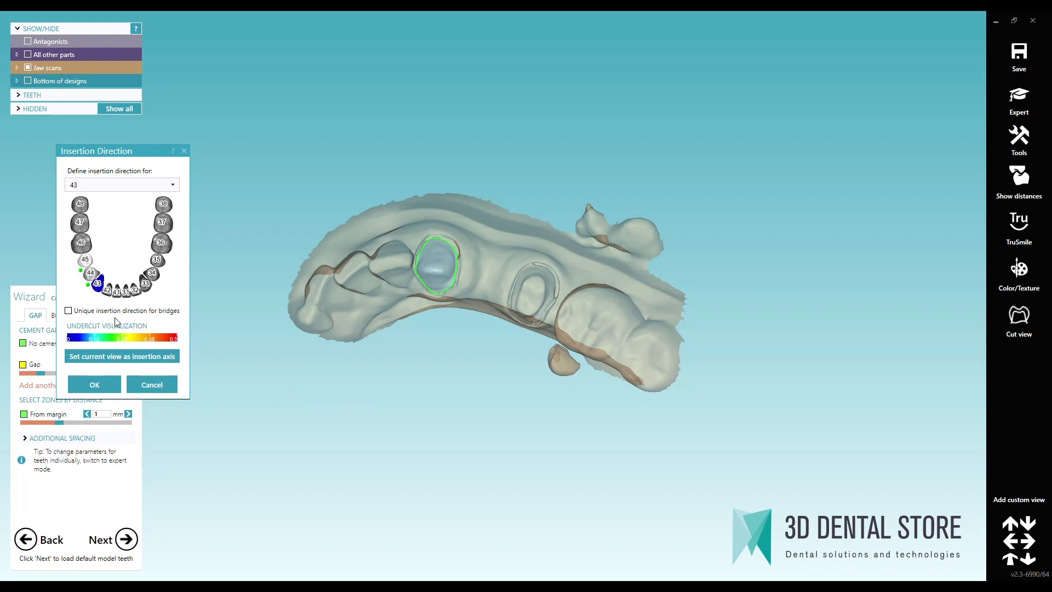
click(112, 311)
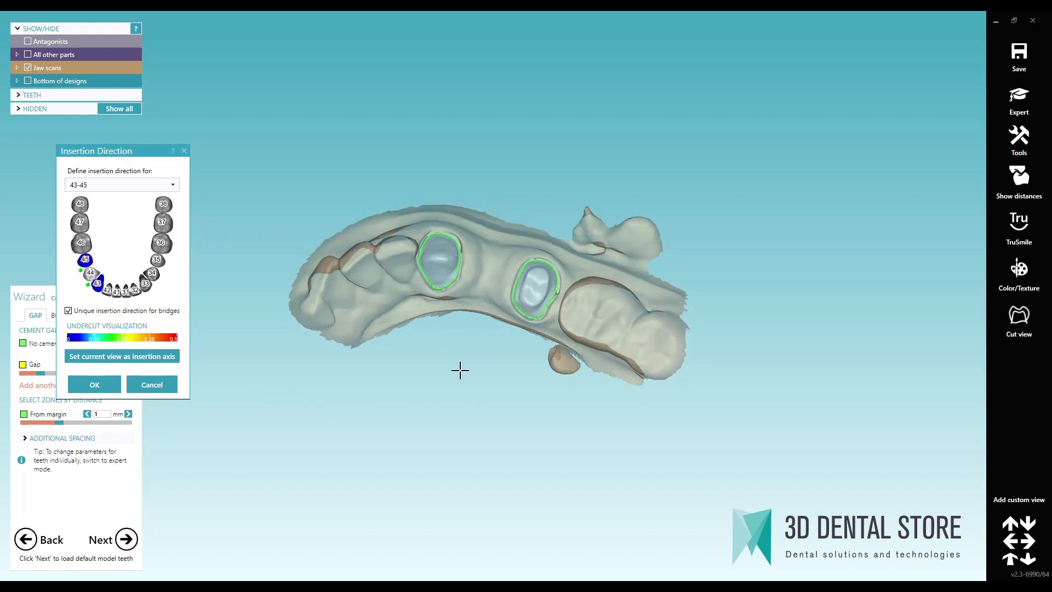
click(109, 385)
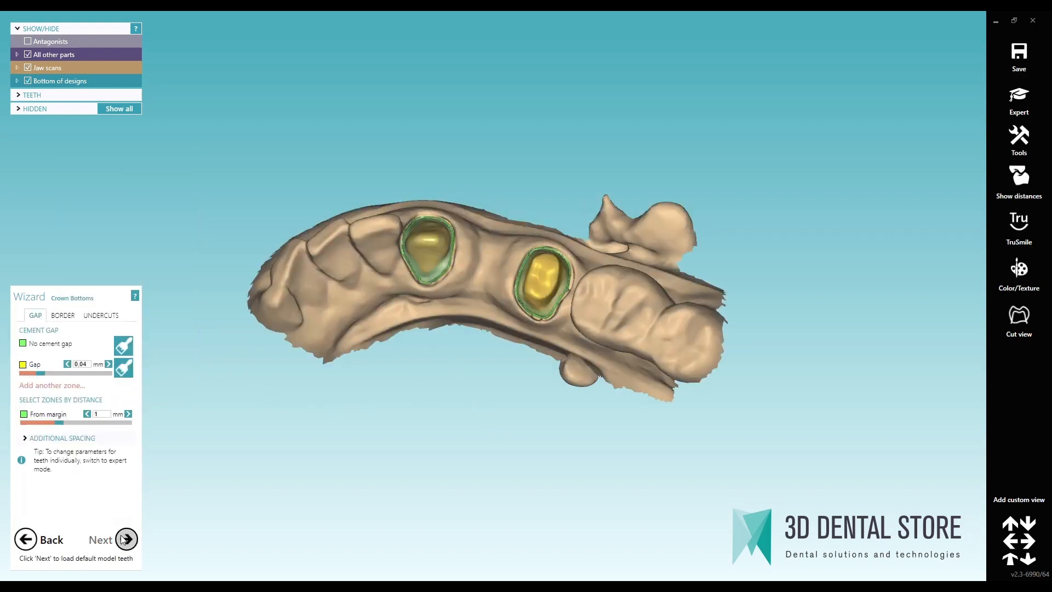
click(125, 538)
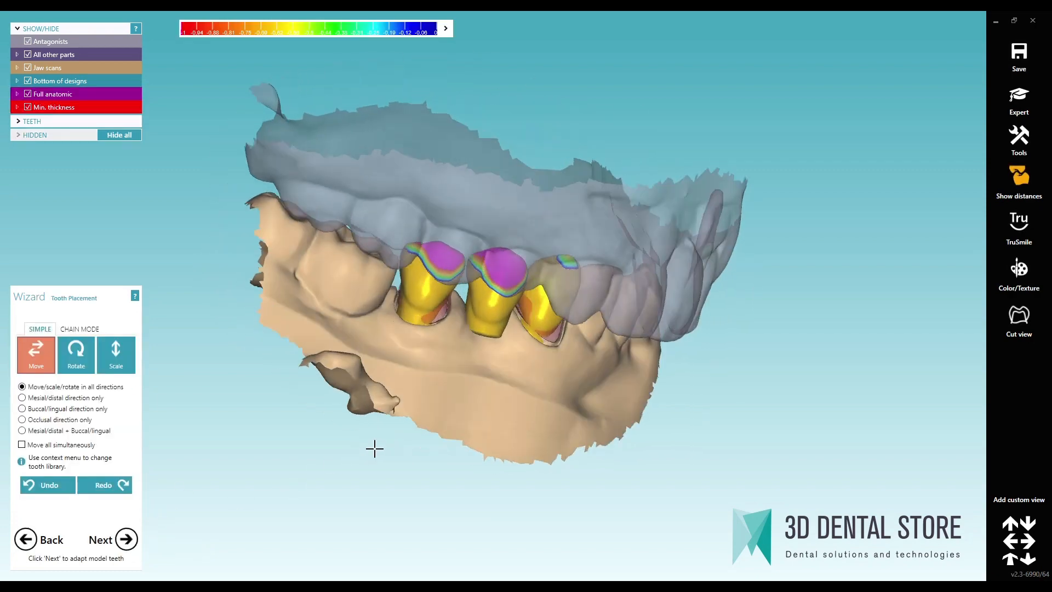
- Reposition model teeth 45, 44 and 43 over the preparations and pontic gap, lowering 45 and 44 away from the antagonist
drag(415, 288, 414, 299)
drag(476, 293, 526, 297)
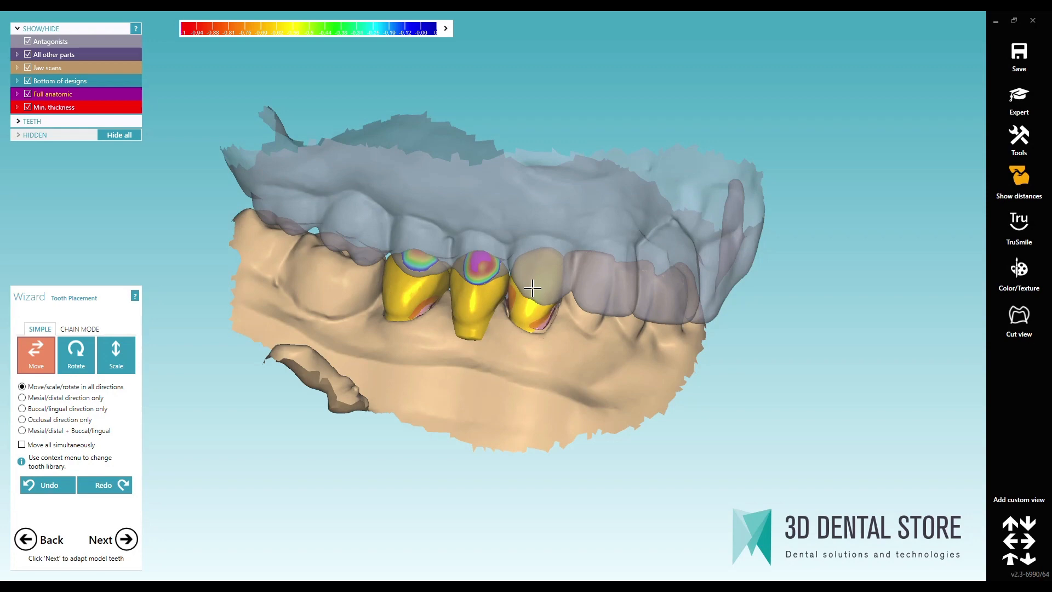
right_drag(486, 296, 479, 310)
drag(479, 310, 406, 294)
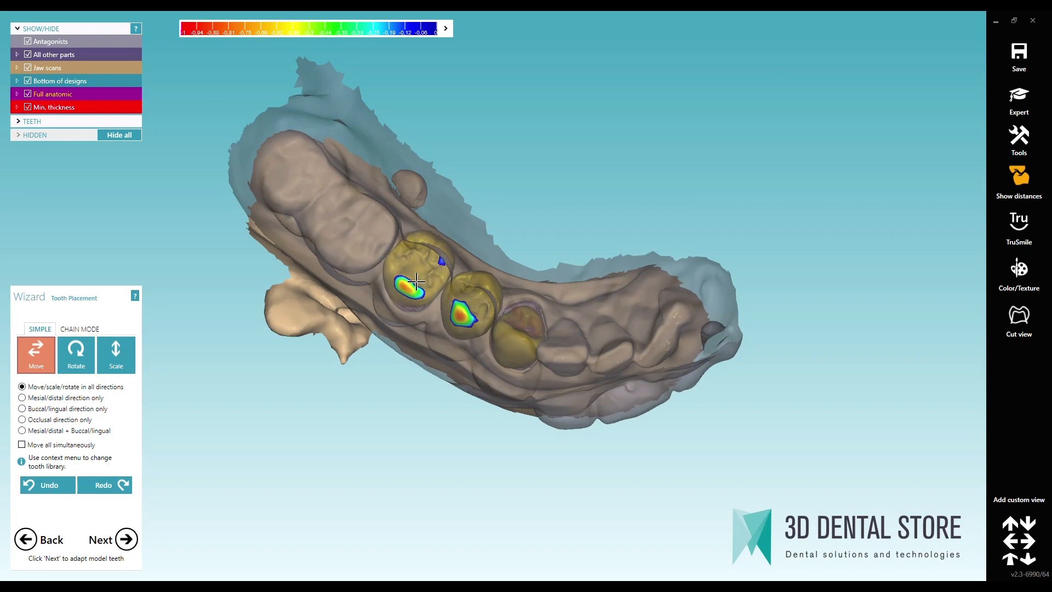
- Shift teeth 45 and 44 within the arch in occlusal view to refine their position and antagonist contacts
drag(422, 274, 416, 271)
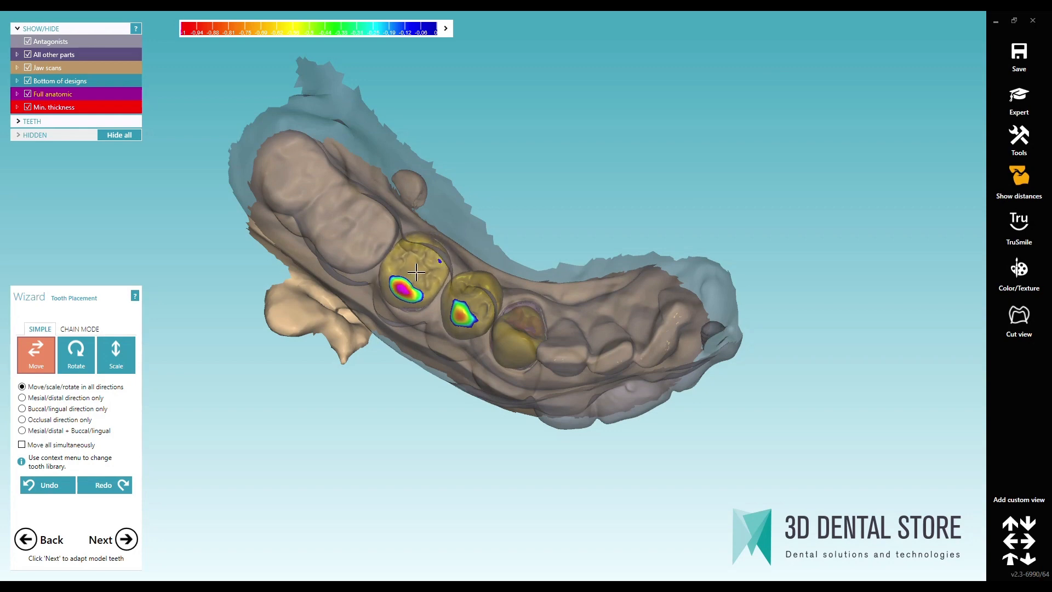
drag(469, 304, 471, 327)
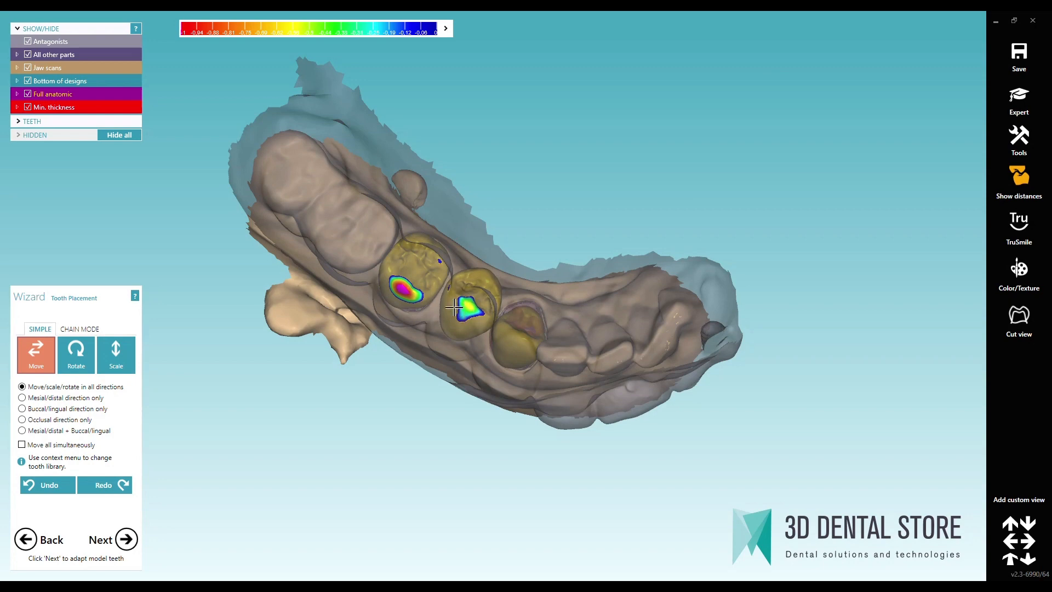
drag(416, 270, 420, 265)
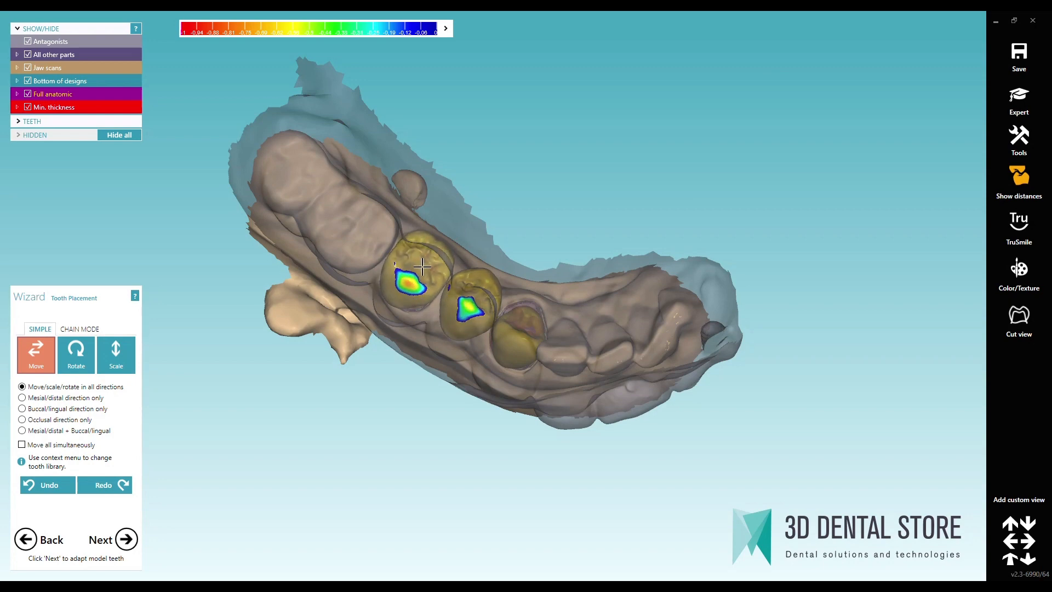
- Nudge pontic 44 slightly clear of the antagonist, working from the lingual side
right_drag(438, 289, 482, 278)
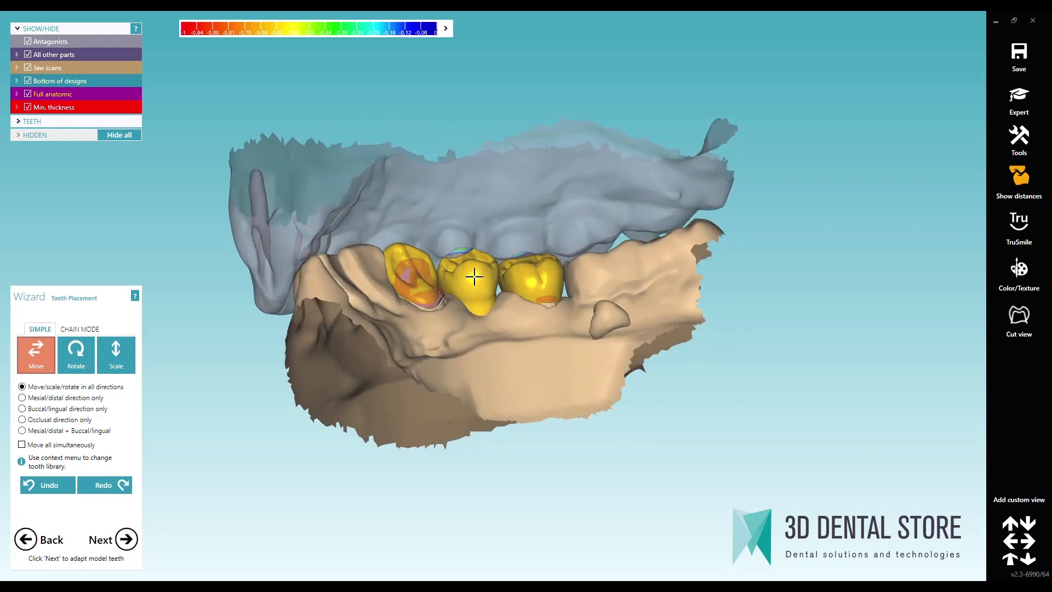
drag(475, 276, 474, 279)
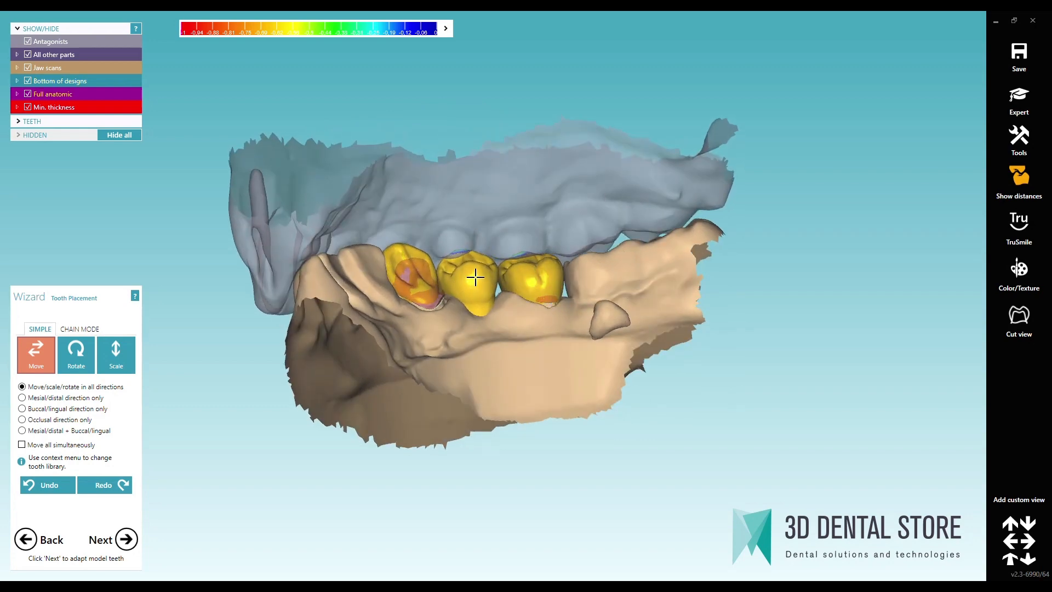
right_drag(449, 289, 457, 291)
drag(476, 281, 474, 281)
- Move tooth 43 to cover its preparation on the lingual side, and nudge teeth 44 and 45 into line with it
scroll(433, 280, up, 5)
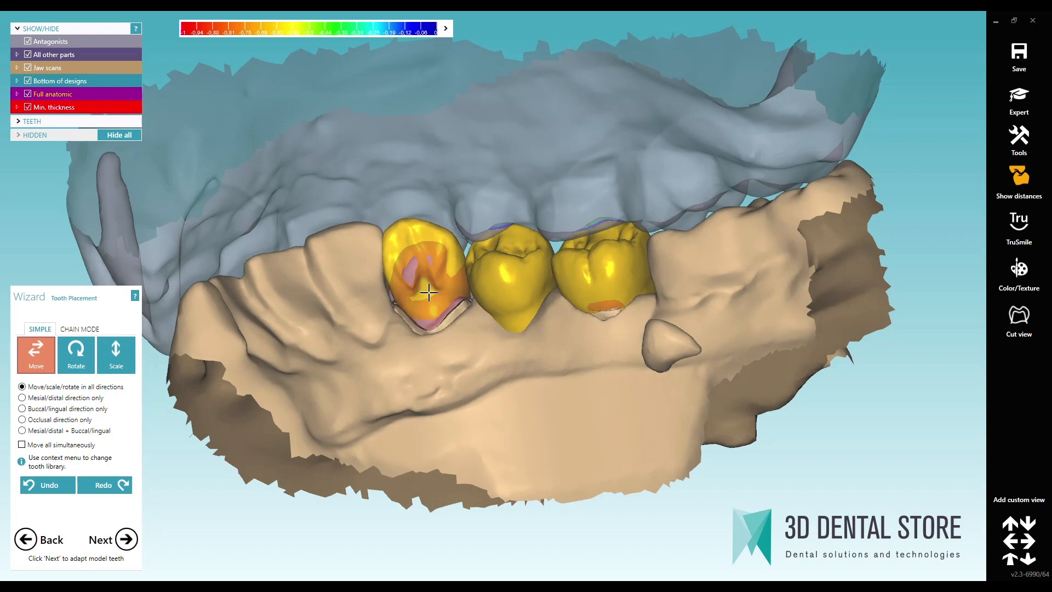
drag(428, 293, 427, 302)
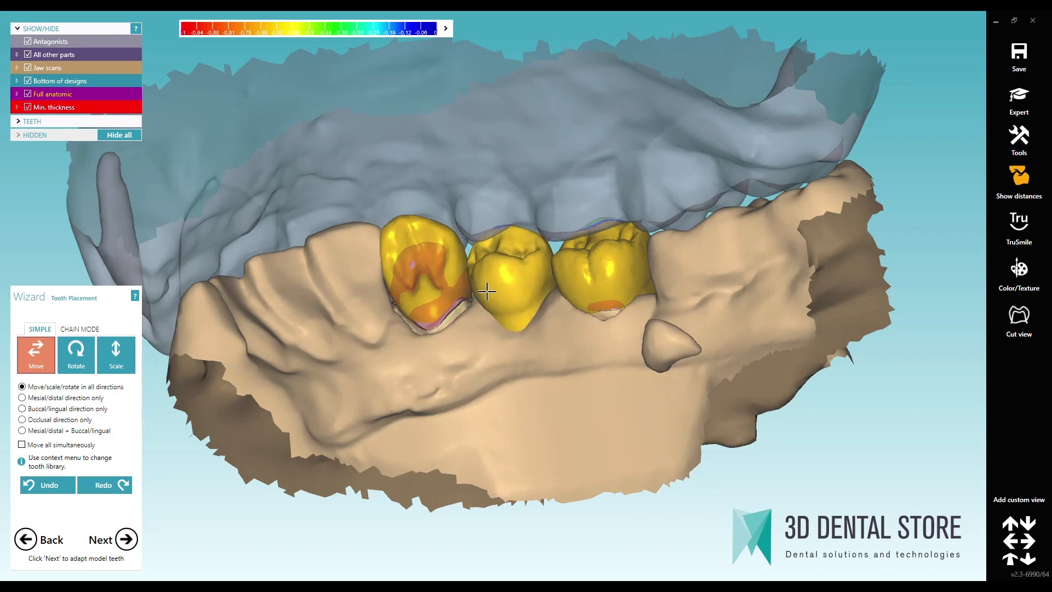
drag(486, 292, 484, 292)
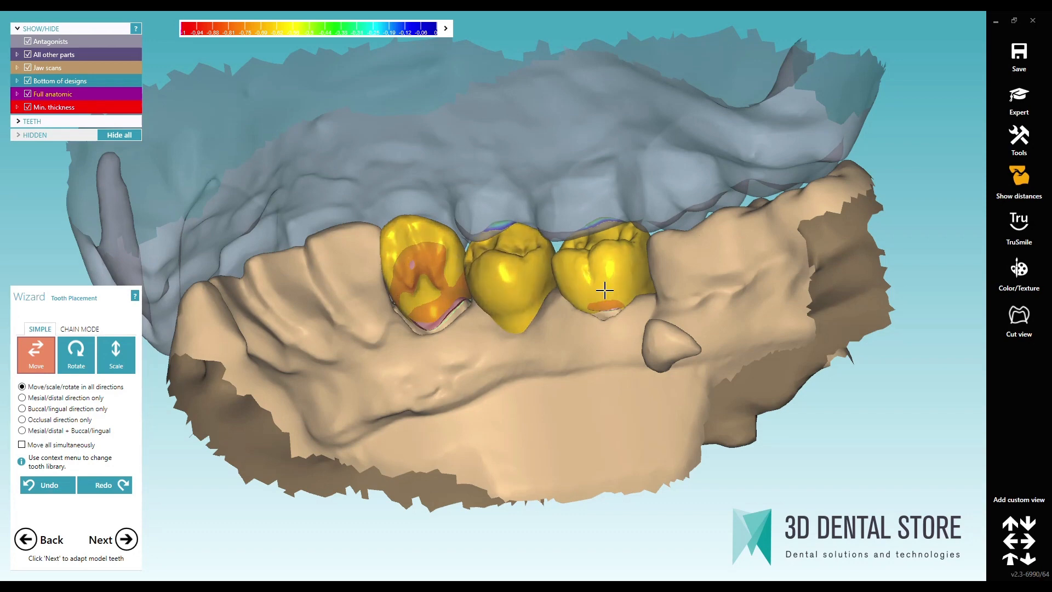
drag(604, 291, 601, 290)
- Fine-tune the positions of teeth 44 and 45 to lighten their buccal cusp contacts, and accept the tooth placement
right_drag(601, 290, 605, 296)
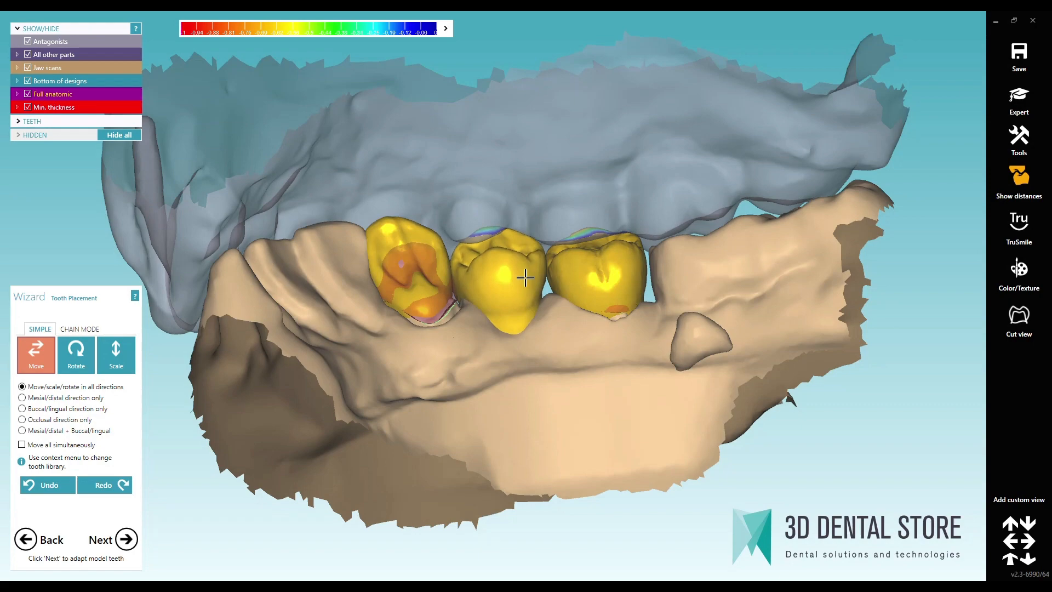
mouse_move(524, 278)
right_down()
mouse_move(486, 277)
mouse_move(486, 288)
mouse_move(596, 281)
mouse_move(538, 272)
right_up()
drag(539, 272, 540, 276)
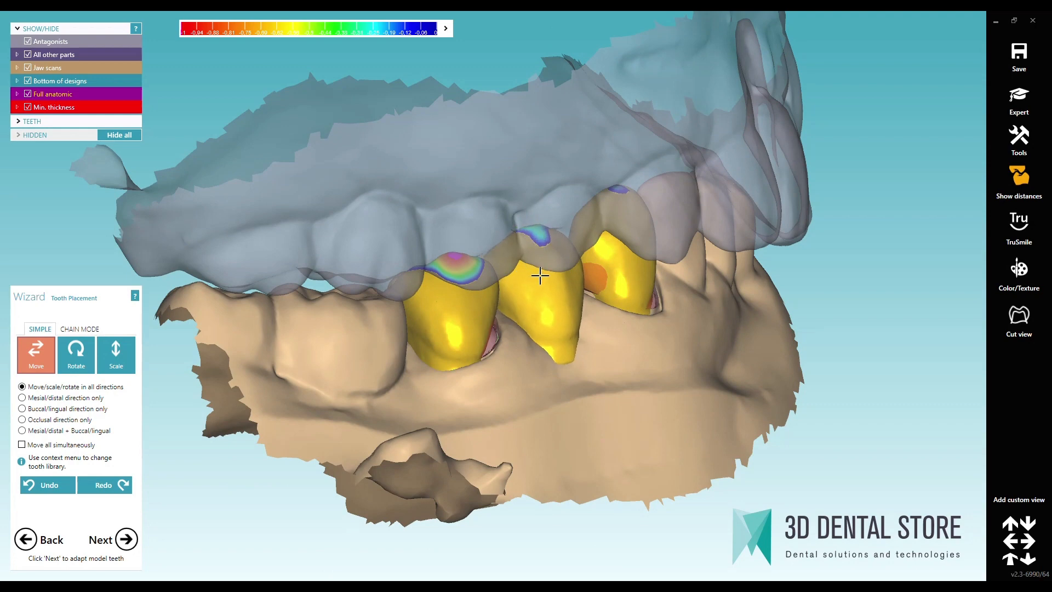
drag(476, 299, 485, 332)
key(Up)
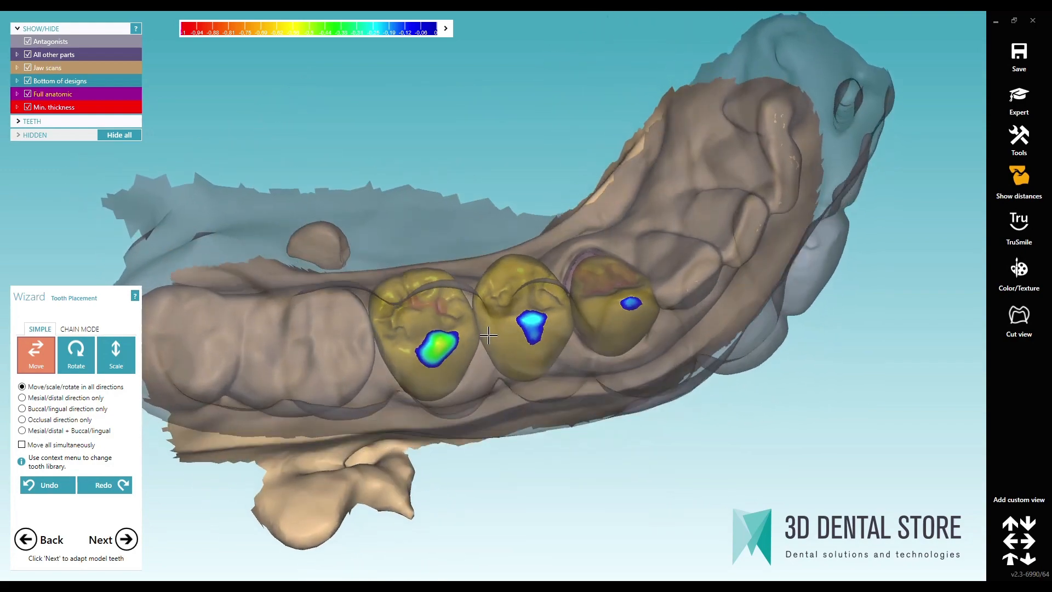
drag(439, 341, 441, 338)
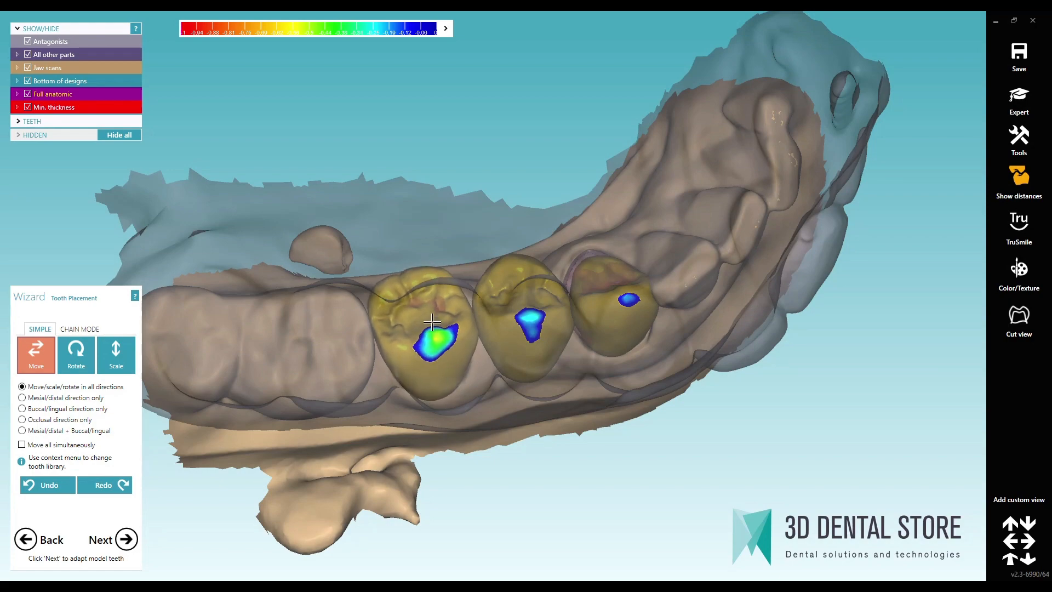
drag(494, 312, 491, 311)
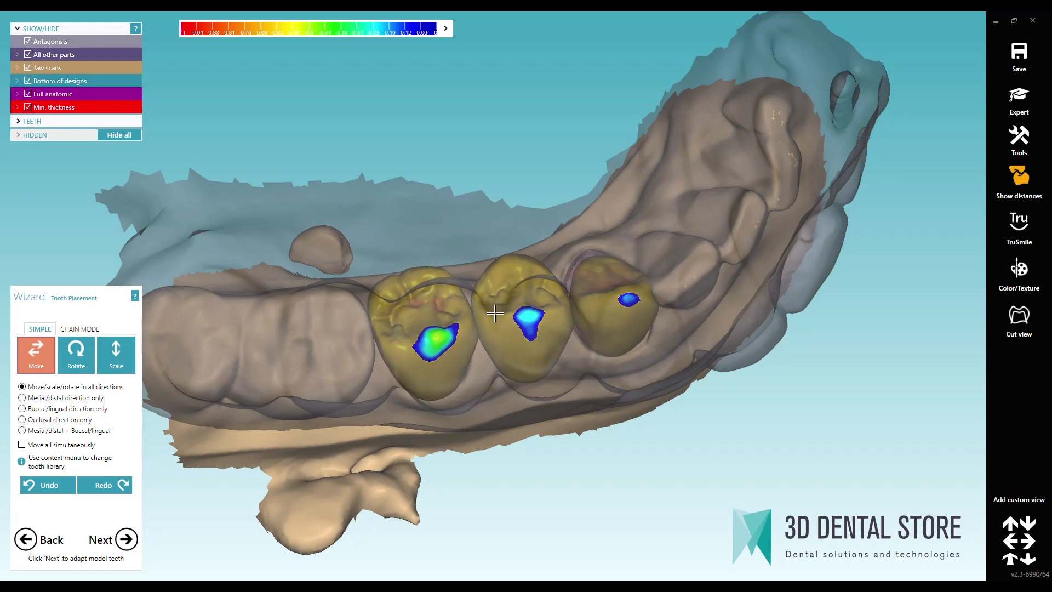
key(Down)
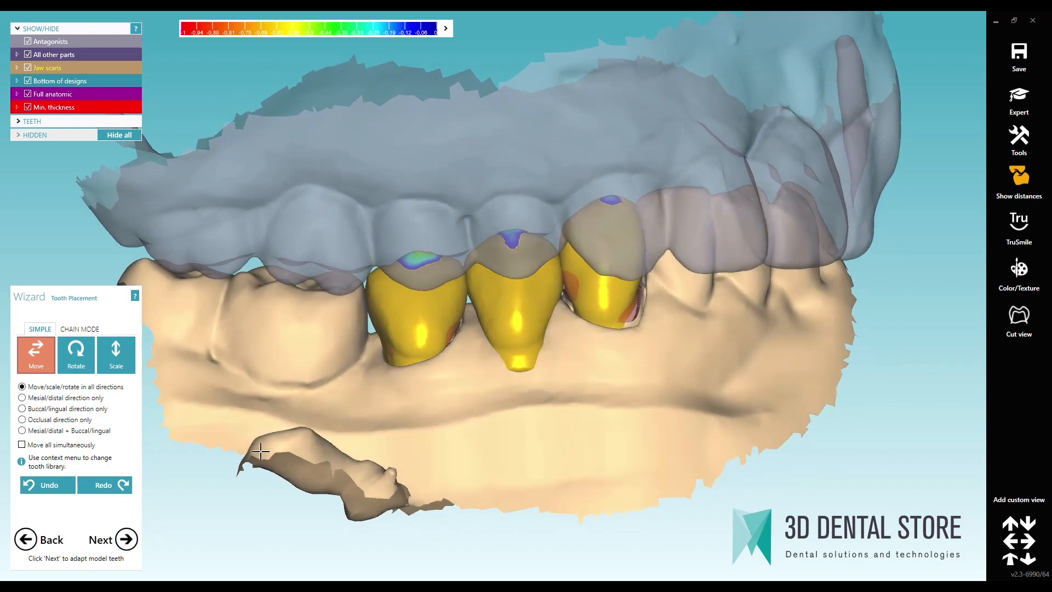
click(126, 539)
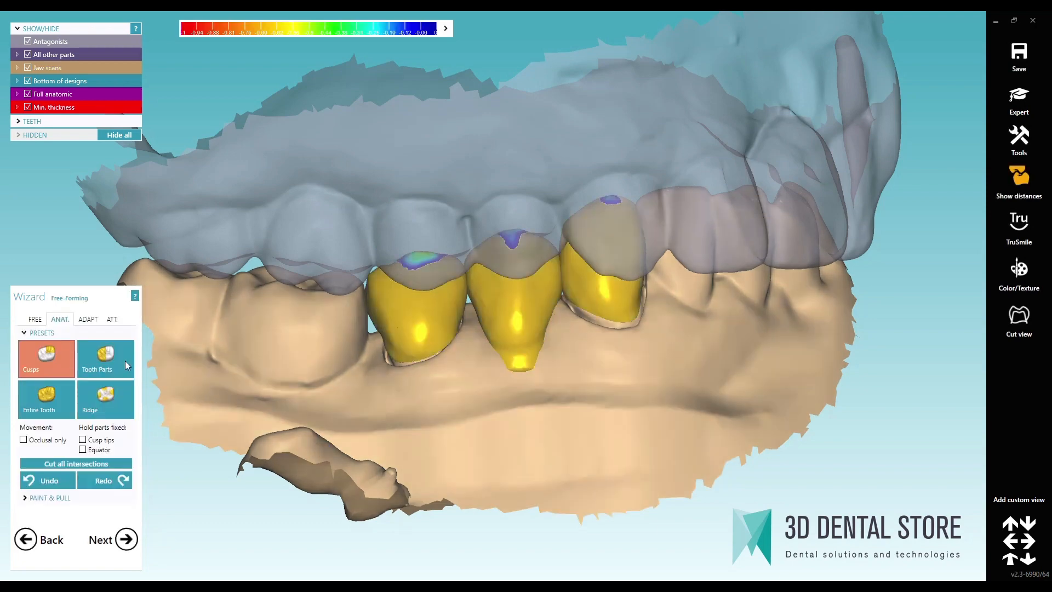
- Smooth the buccal surfaces of teeth 45, 44 and 43 with the Smooth/Flatten free-forming brush
click(114, 358)
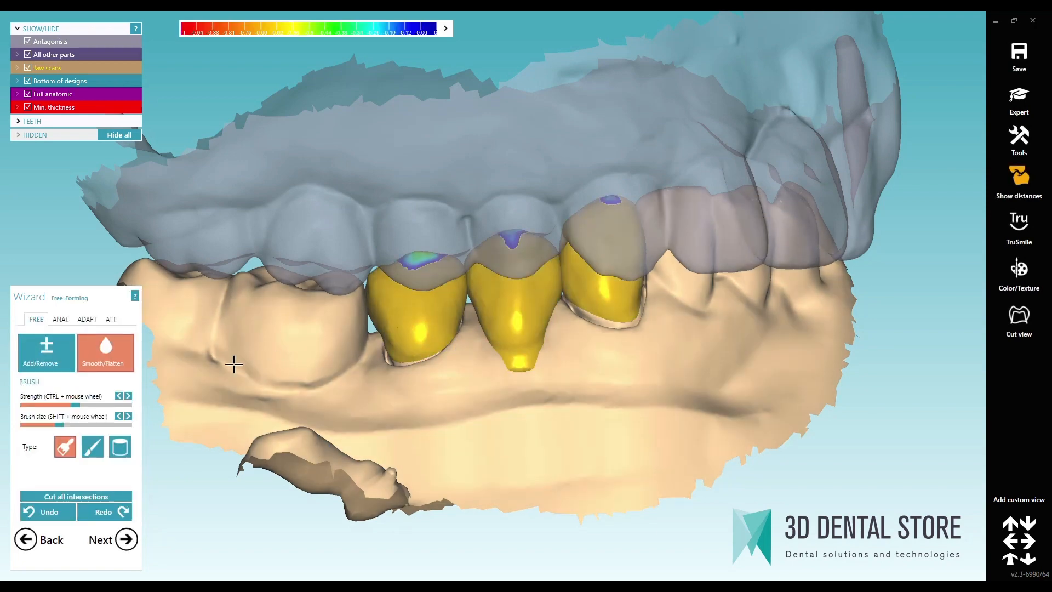
drag(432, 336, 400, 342)
drag(504, 335, 519, 350)
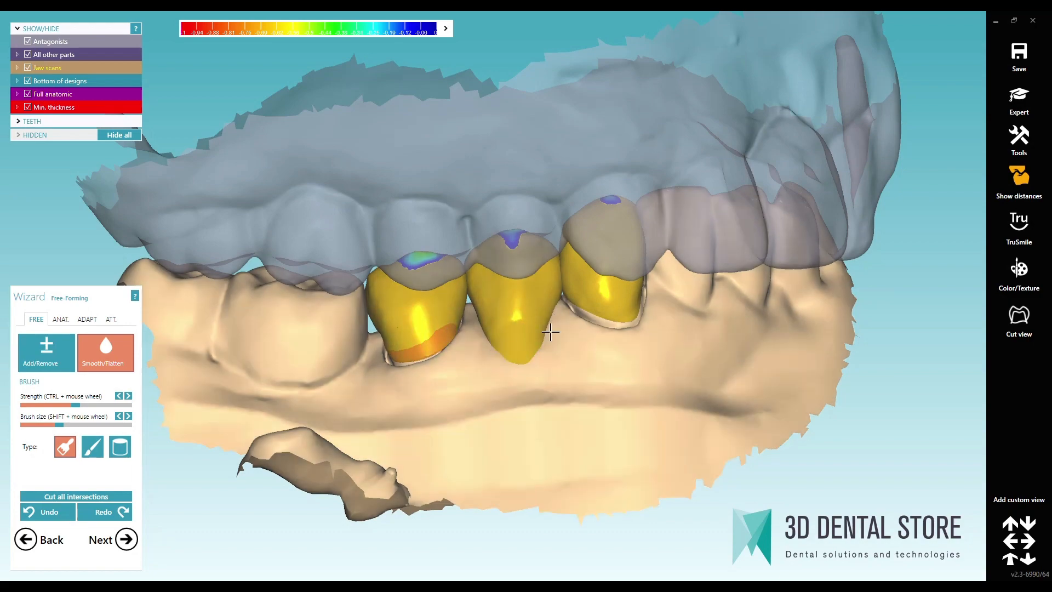
drag(599, 306, 622, 304)
- Smooth the lingual surfaces of pontic 44 and tooth 43 with the same brush
right_drag(585, 297, 597, 329)
drag(597, 329, 582, 312)
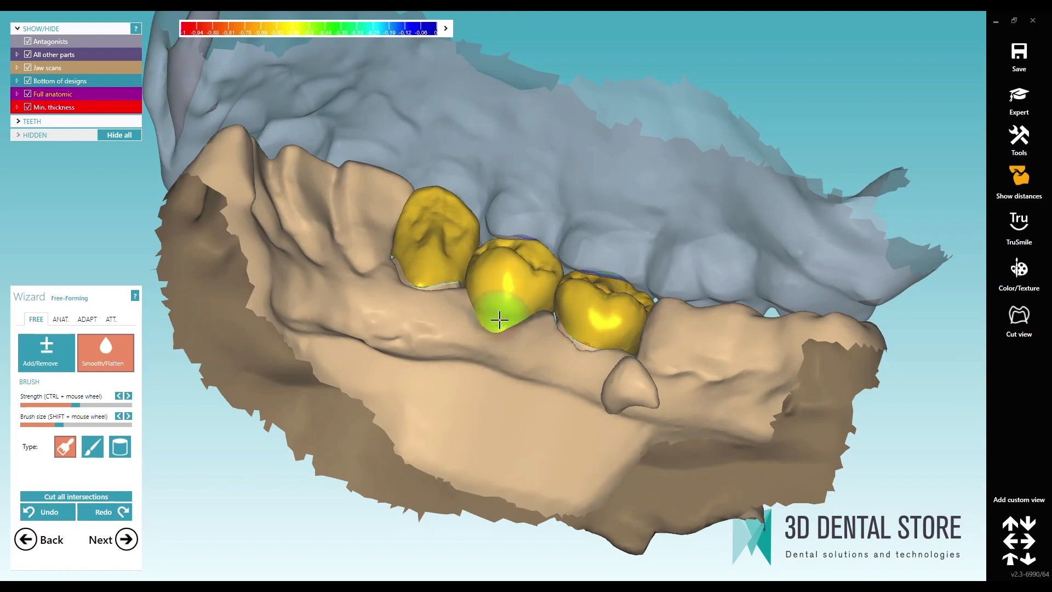
drag(425, 268, 432, 223)
right_drag(432, 223, 475, 305)
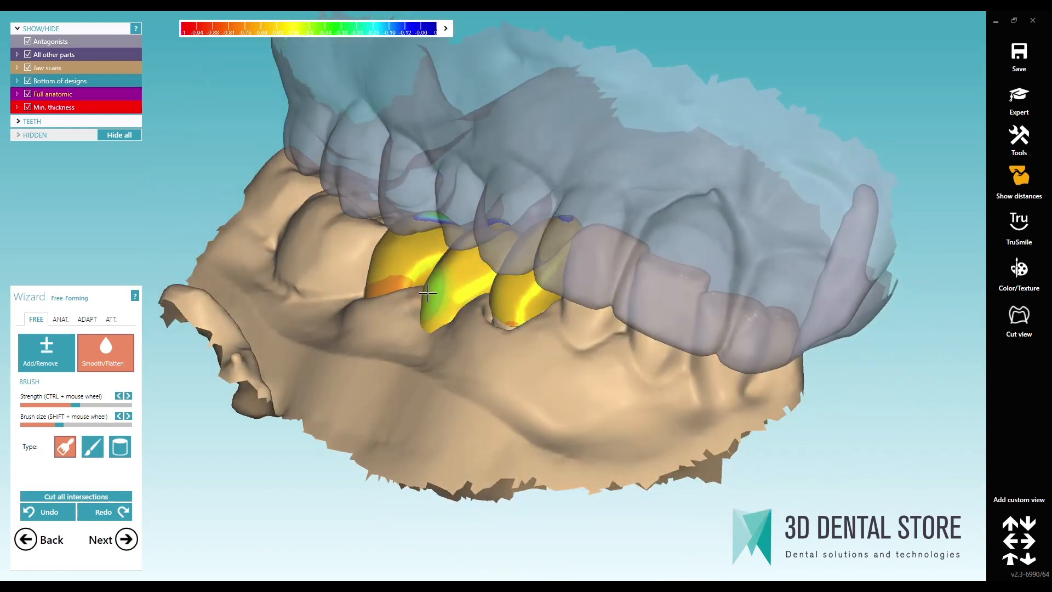
- Adapt pontic 44 to the gingiva with a desired distance of -0.15 mm
click(87, 319)
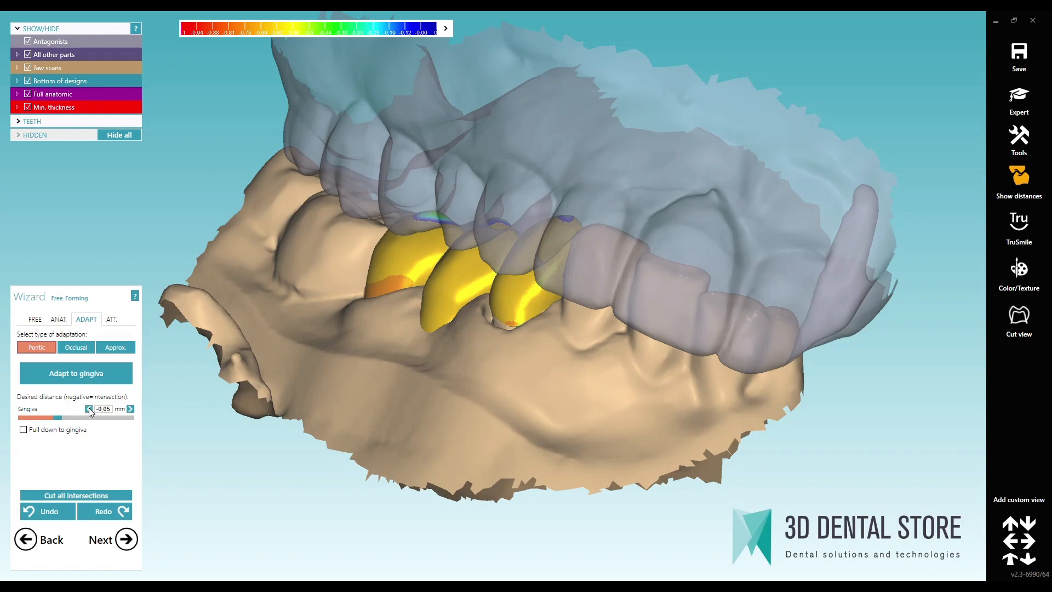
click(103, 375)
right_drag(429, 425, 237, 398)
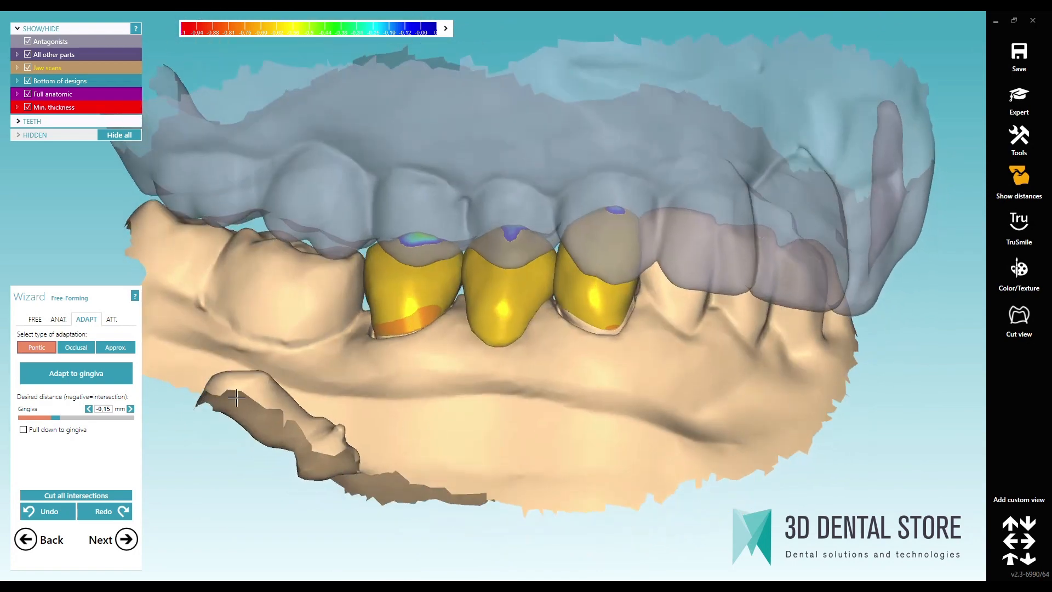
- Cut the bridge's intersections with the antagonist at a desired full contour distance of 0.45 mm
click(82, 350)
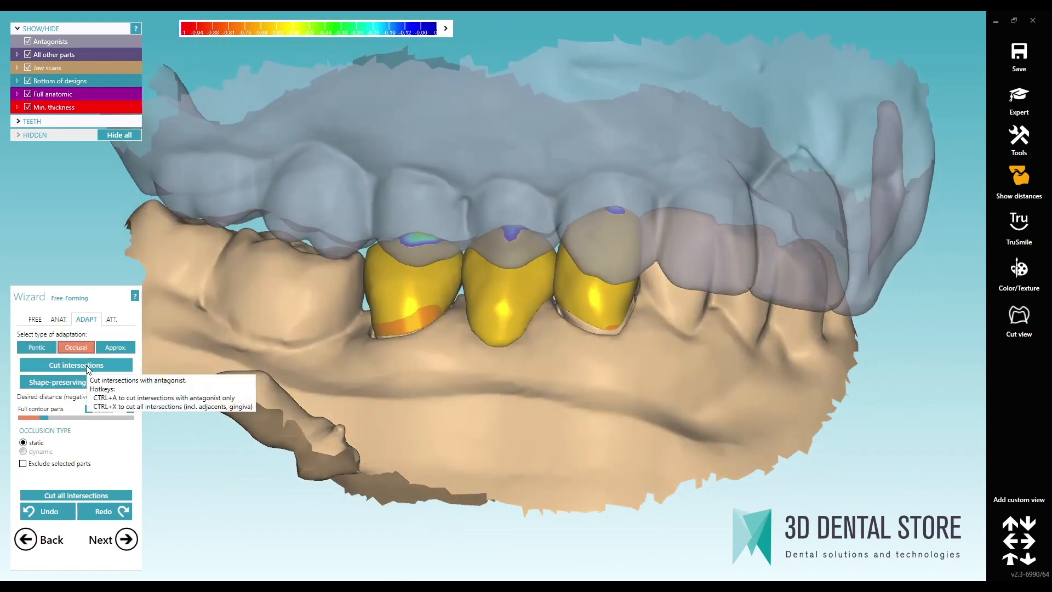
click(110, 409)
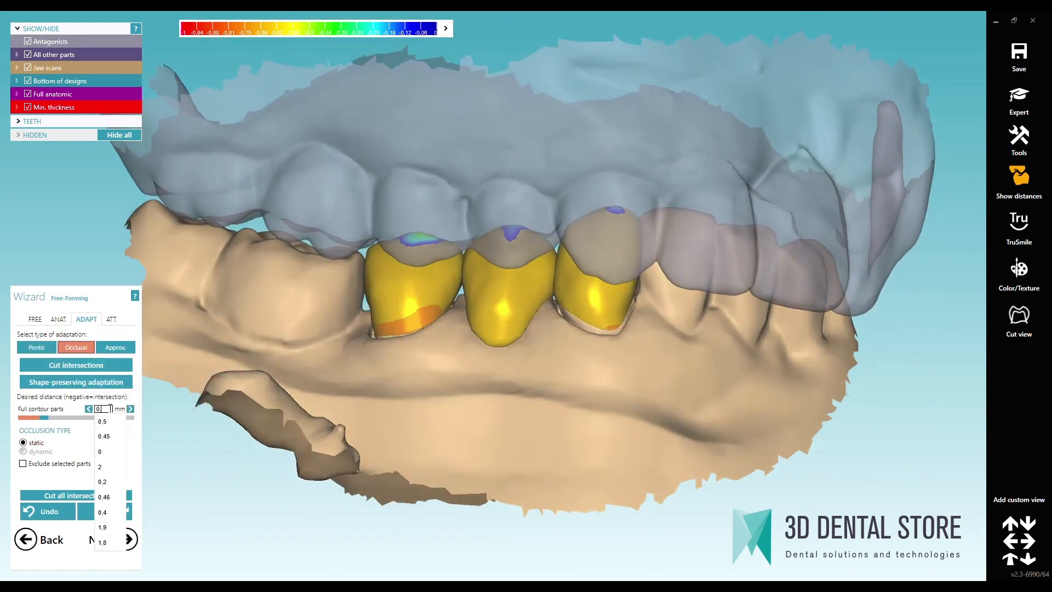
text(.45)
click(94, 366)
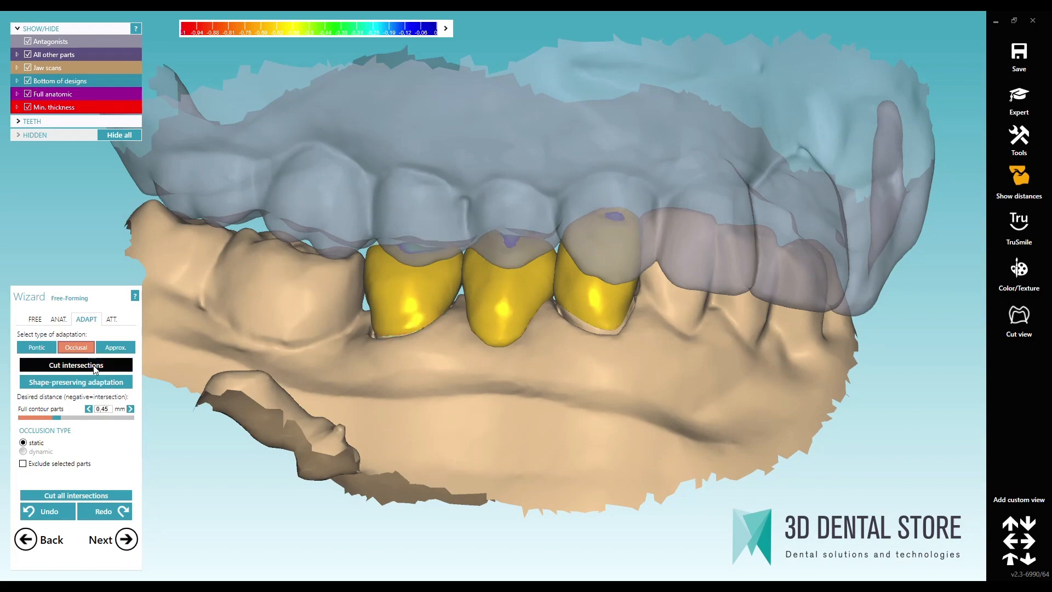
right_drag(305, 293, 454, 245)
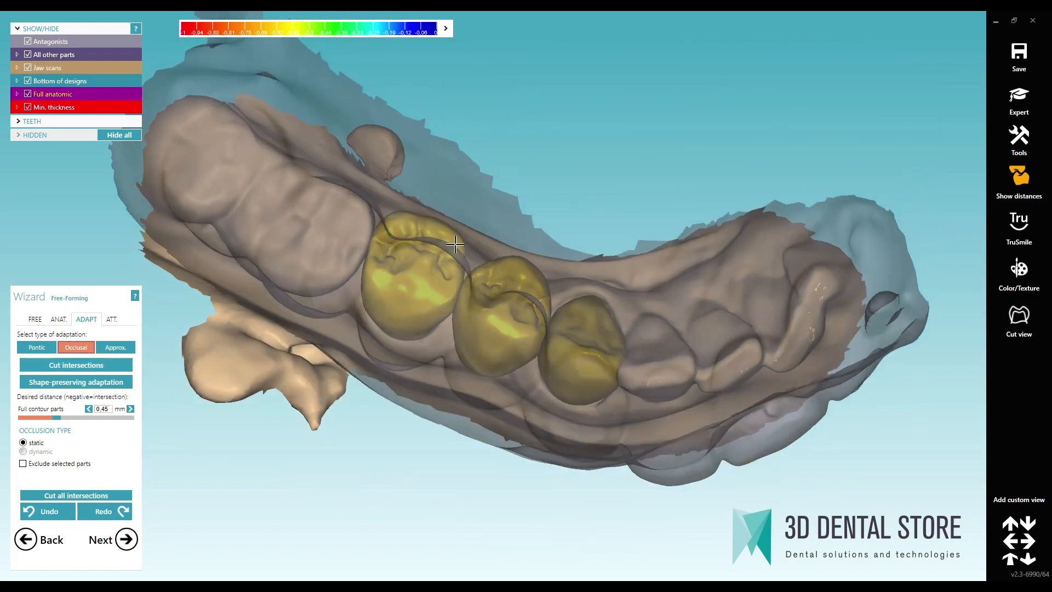
- Hide the antagonist scan to expose the occlusal surfaces of the bridge teeth
key(ctrl+a)
right_drag(488, 290, 495, 246)
scroll(485, 282, up, 5)
right_drag(485, 282, 526, 272)
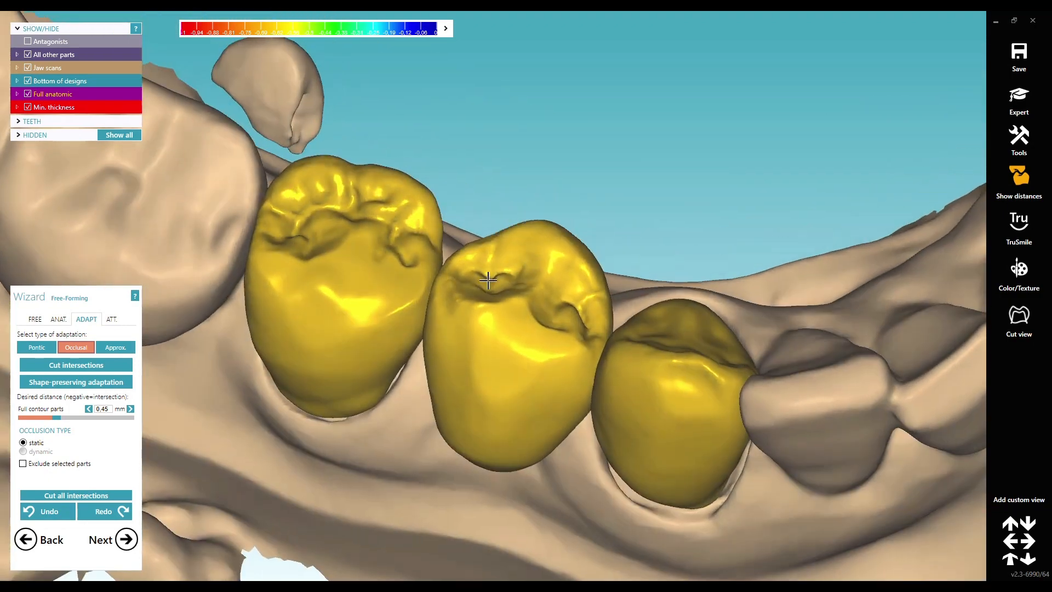
- Reduce the free-forming brush size and carve small facets near the buccal cusp tips of tooth 45 and pontic 44 with Add/Remove
click(35, 319)
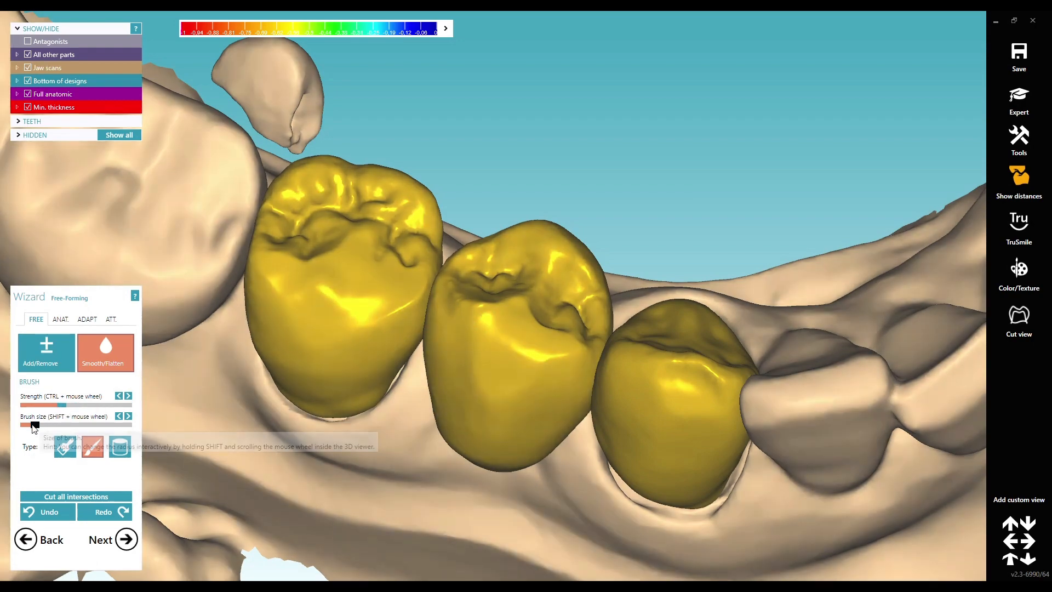
scroll(298, 312, up, 3)
right_drag(298, 312, 335, 330)
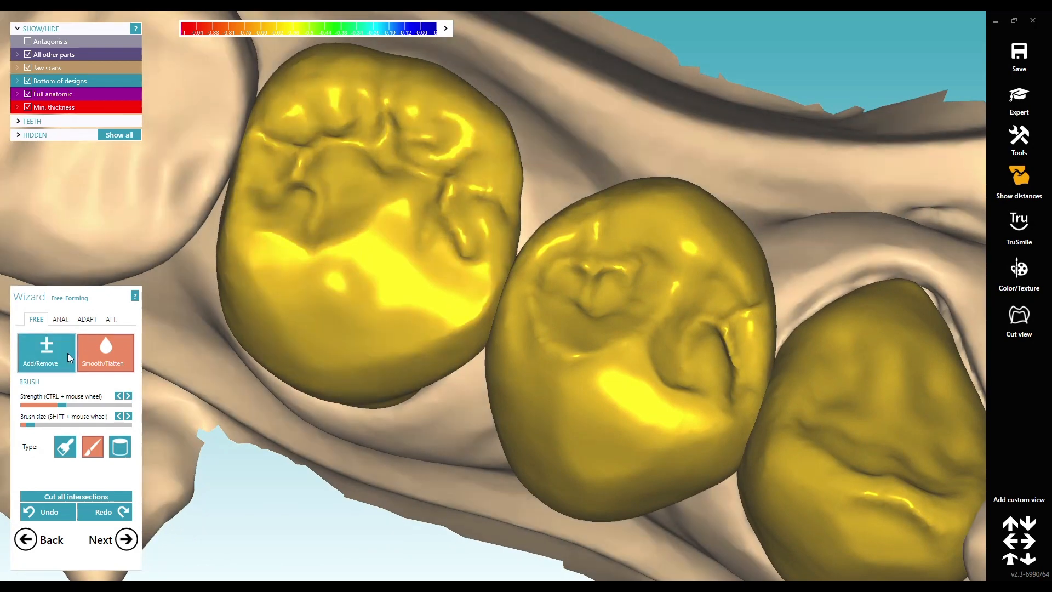
click(69, 356)
mouse_move(369, 266)
mouse_down()
mouse_move(340, 287)
mouse_move(354, 312)
mouse_move(406, 305)
mouse_move(370, 263)
mouse_move(359, 273)
mouse_move(406, 278)
mouse_move(376, 312)
mouse_move(354, 285)
mouse_move(347, 305)
mouse_move(411, 299)
mouse_up()
mouse_move(633, 404)
mouse_down()
mouse_move(660, 420)
mouse_move(599, 383)
mouse_move(606, 404)
mouse_move(627, 406)
mouse_move(601, 383)
mouse_move(674, 425)
mouse_move(593, 398)
mouse_move(684, 429)
mouse_up()
- Carve the mesial, central and distal fissures of pontic 44 and the mesial fissure of tooth 45 with the Add/Remove brush
right_drag(683, 429, 690, 392)
mouse_move(690, 391)
mouse_down()
mouse_move(680, 323)
mouse_move(630, 298)
mouse_move(678, 325)
mouse_move(721, 328)
mouse_up()
mouse_move(652, 307)
mouse_down()
mouse_move(622, 298)
mouse_move(585, 253)
mouse_move(641, 343)
mouse_up()
right_drag(641, 343, 599, 279)
drag(596, 277, 571, 305)
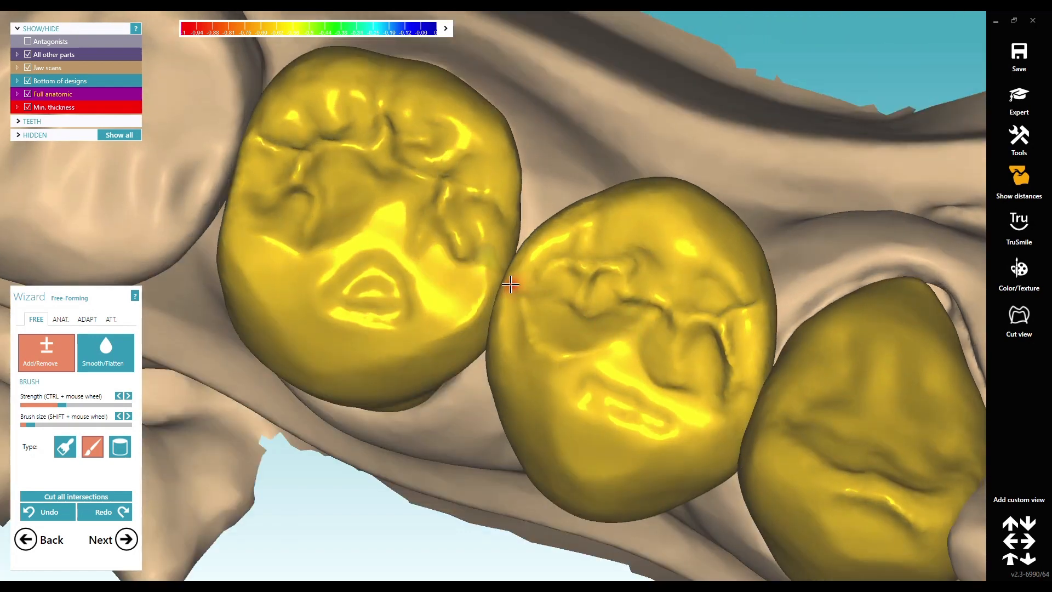
mouse_move(493, 258)
mouse_down()
mouse_move(481, 258)
mouse_move(492, 256)
mouse_up()
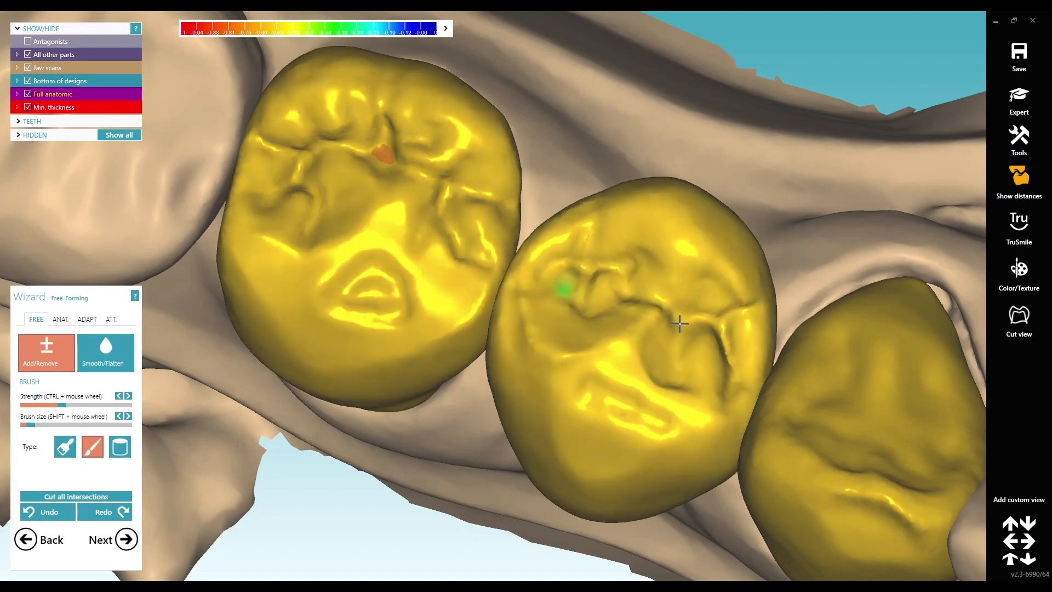
- Carve a small facet near the buccal tip of tooth 43 and turn on the TruSmile rendering
right_drag(841, 388, 876, 378)
mouse_move(924, 364)
mouse_down()
mouse_move(941, 376)
mouse_move(897, 359)
mouse_move(953, 378)
mouse_up()
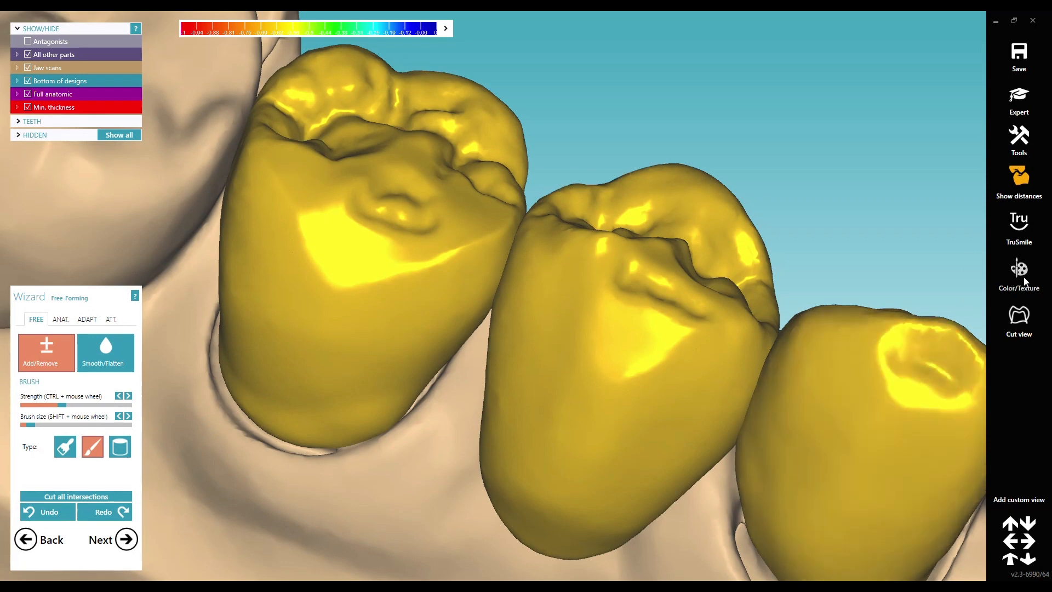
click(1022, 233)
click(987, 257)
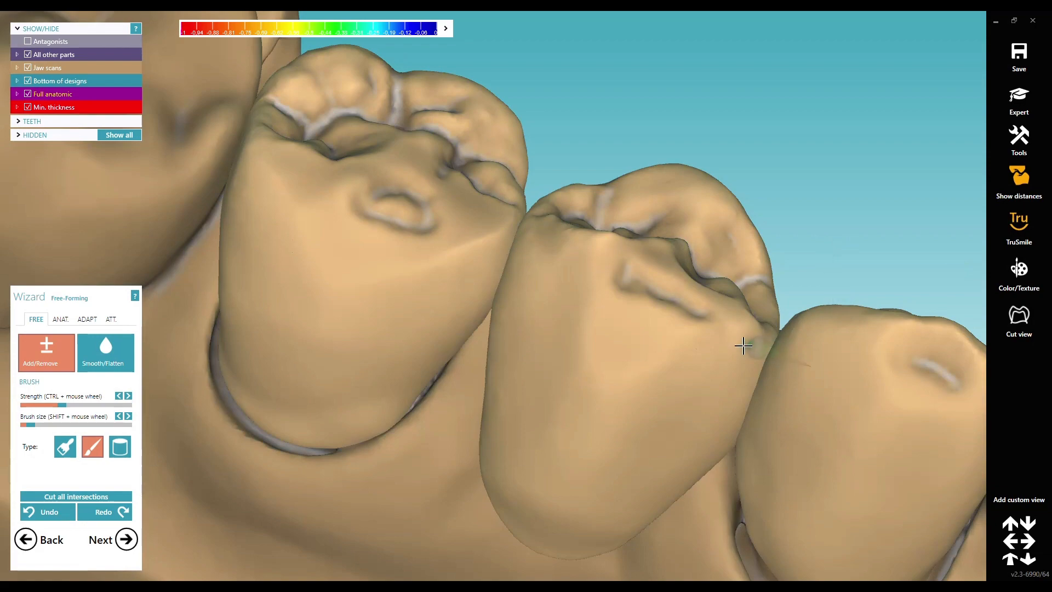
- Adjust the lingual cusps of pontic 44 and tooth 45 with the anatomic Tooth Parts preset
scroll(713, 347, down, 5)
scroll(712, 347, down, 4)
right_drag(713, 347, 568, 321)
scroll(568, 324, up, 5)
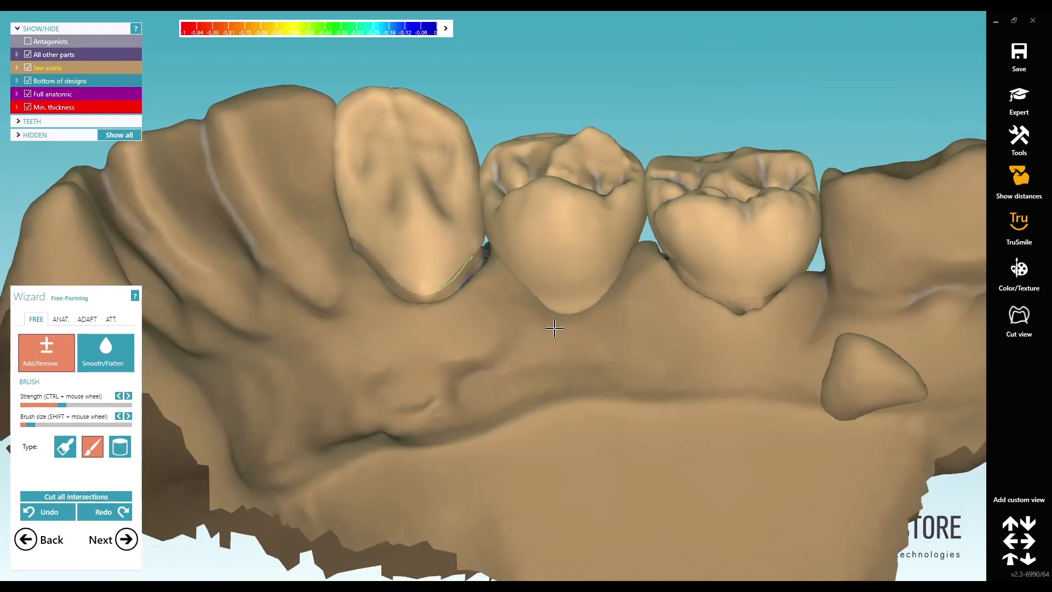
click(61, 320)
click(107, 366)
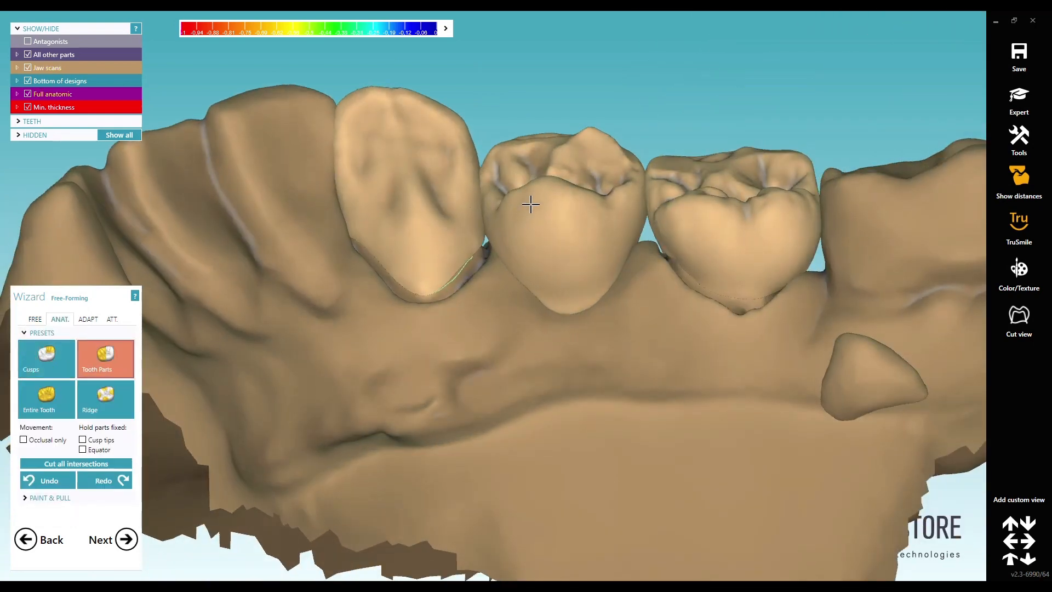
drag(550, 202, 552, 205)
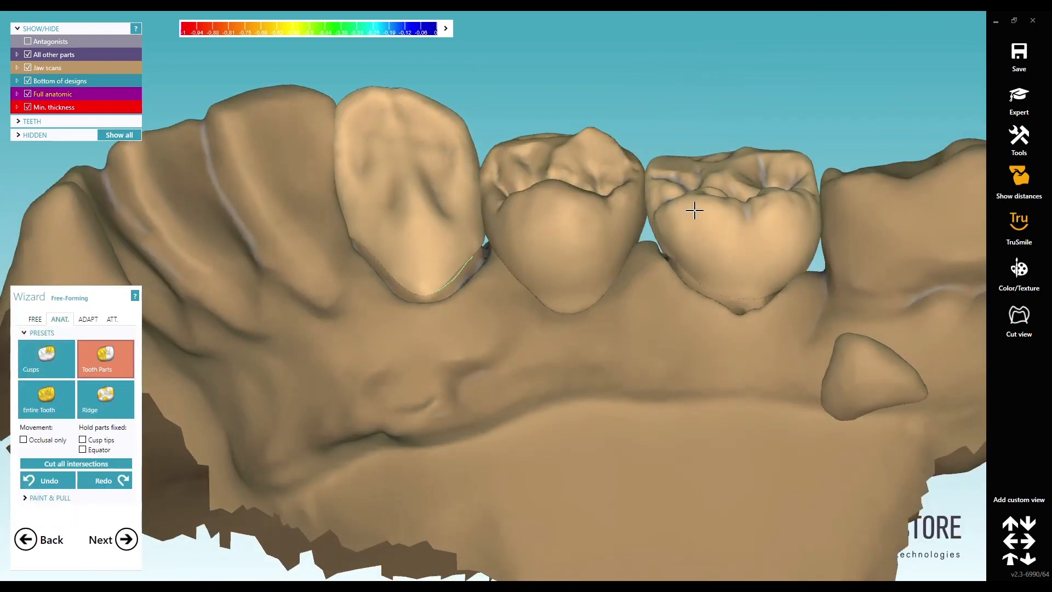
drag(694, 210, 691, 208)
- Adjust the buccal parts of pontic 44 and tooth 43, and cut the bridge's intersections with the antagonist at 0.45 mm
right_drag(696, 222, 695, 259)
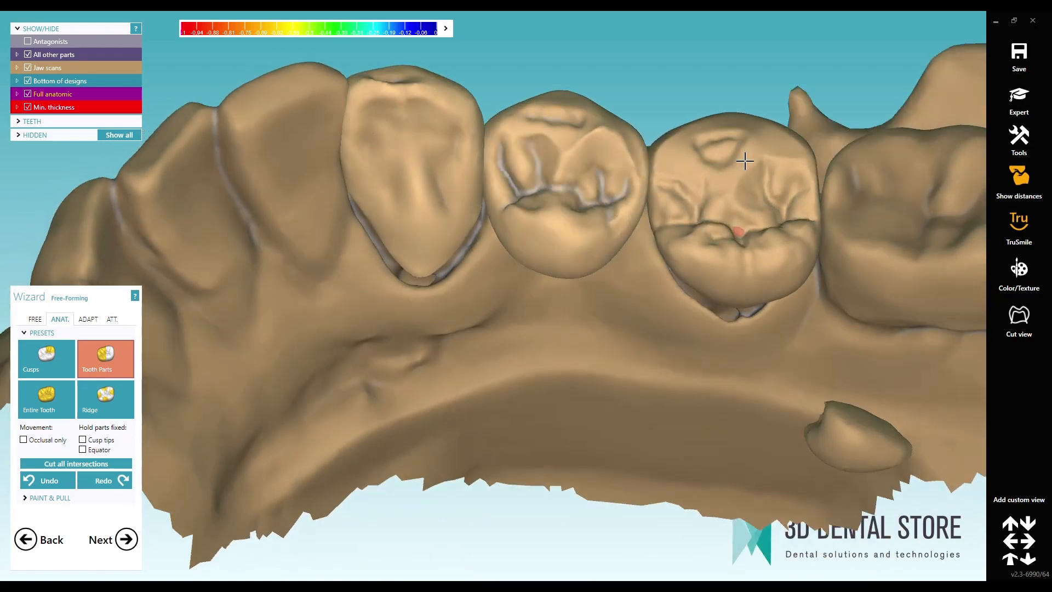
right_drag(614, 142, 591, 241)
drag(591, 242, 590, 244)
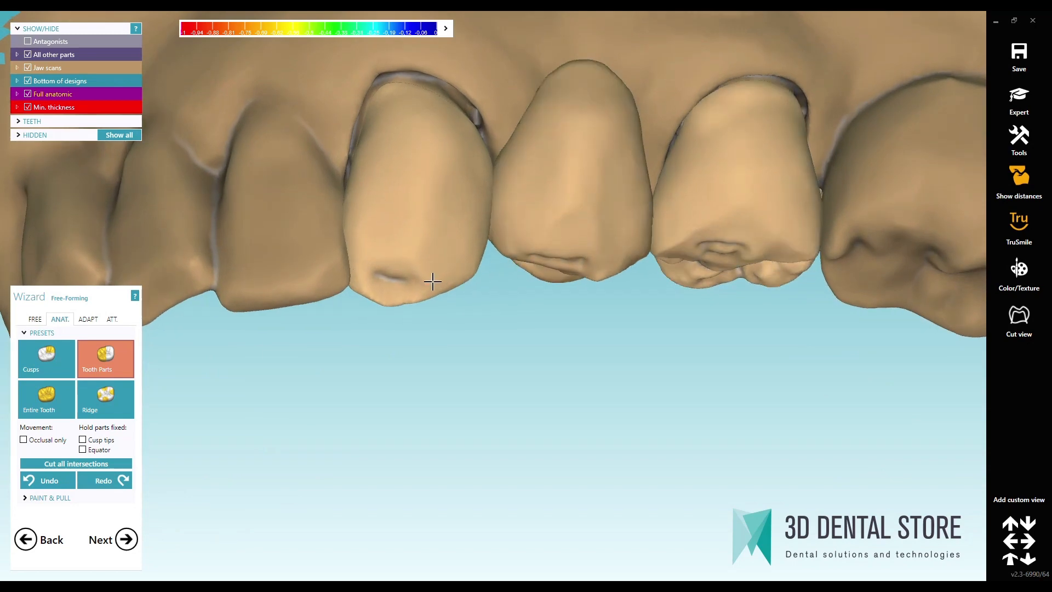
drag(432, 281, 435, 283)
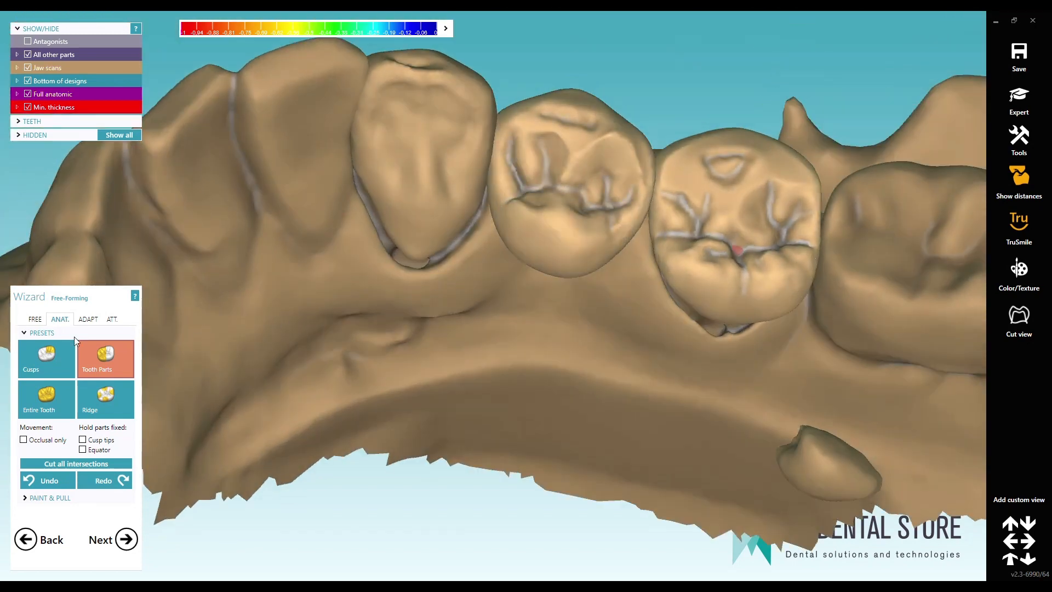
click(91, 321)
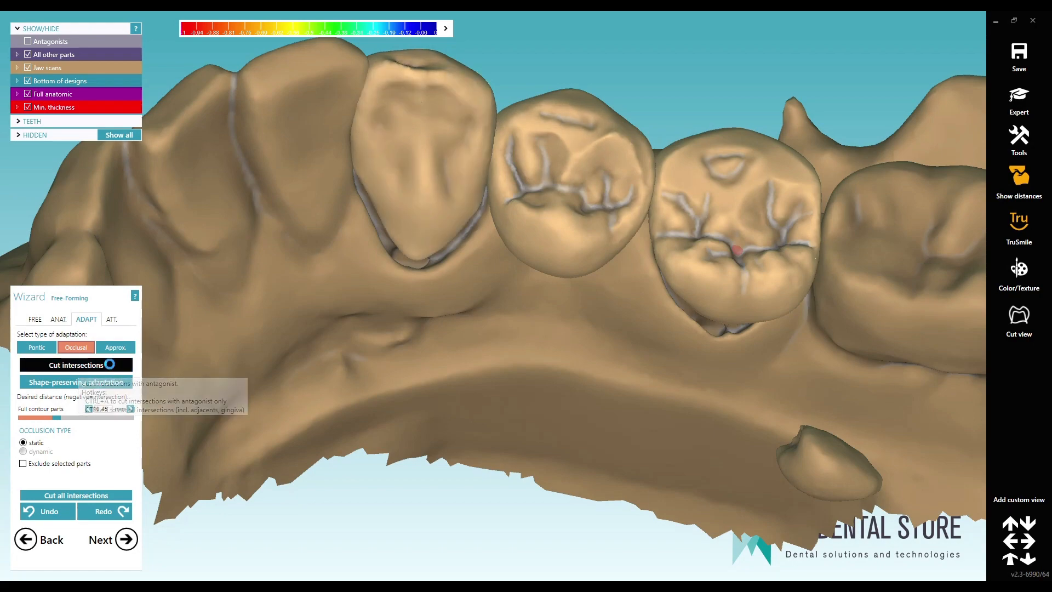
mouse_move(788, 279)
right_down()
mouse_move(794, 257)
mouse_move(773, 292)
right_up()
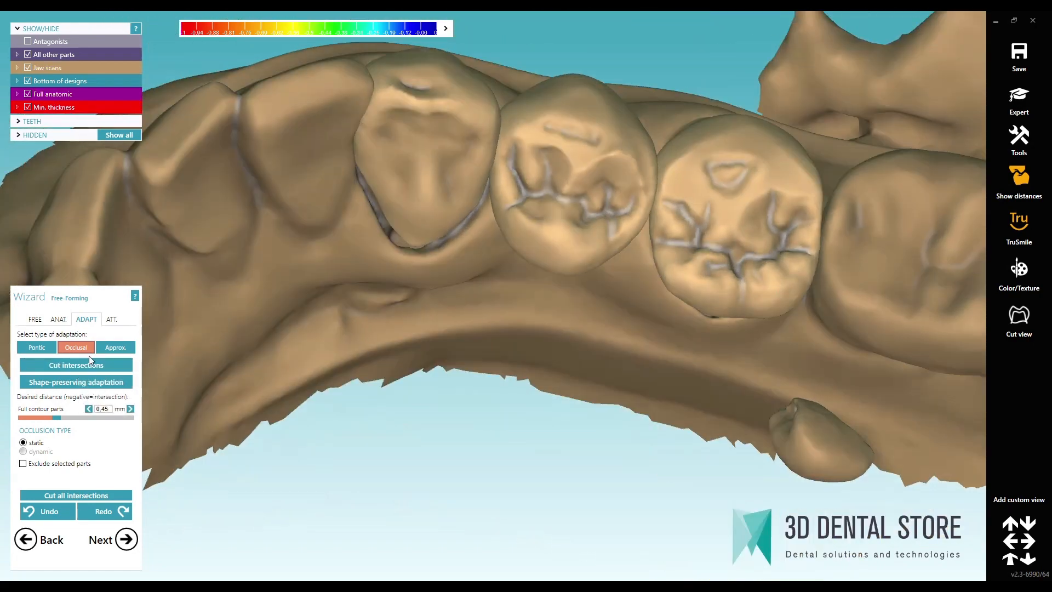
- Enlarge the Smooth/Flatten brush and smooth the lingual surfaces of tooth 45, pontic 44 and tooth 43
click(46, 319)
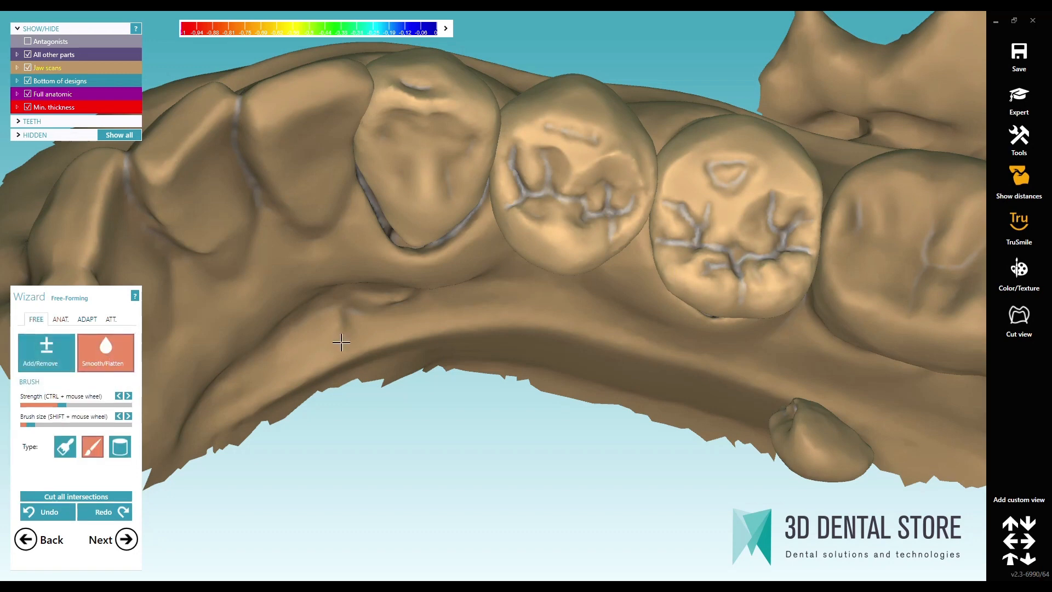
drag(29, 425, 39, 424)
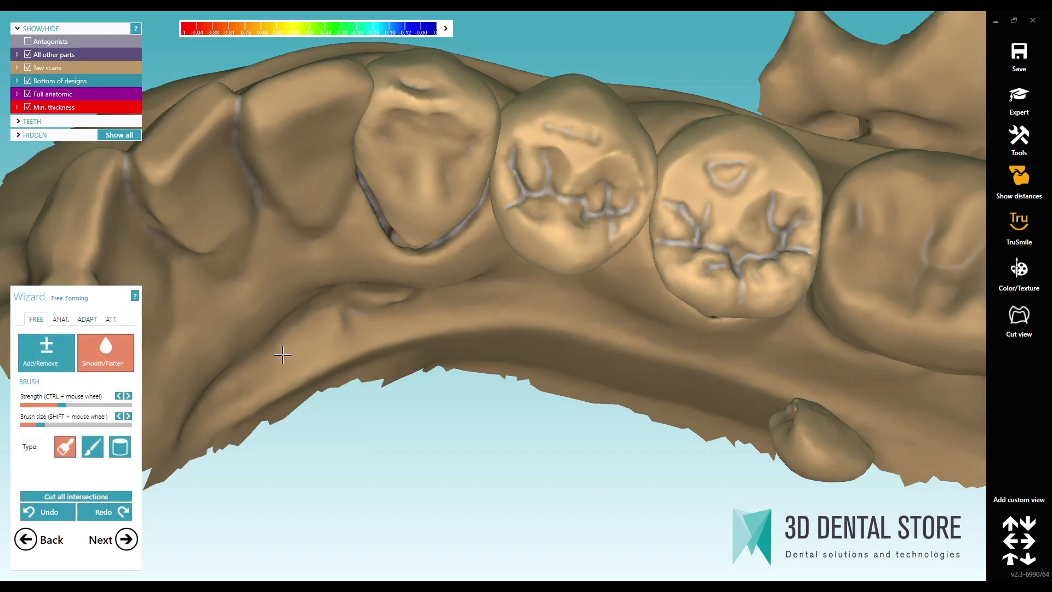
mouse_move(703, 272)
mouse_down()
mouse_move(789, 271)
mouse_move(806, 211)
mouse_move(791, 197)
mouse_move(728, 186)
mouse_move(700, 153)
mouse_move(778, 131)
mouse_move(791, 159)
mouse_move(614, 164)
mouse_move(632, 176)
mouse_move(570, 140)
mouse_move(535, 164)
mouse_move(553, 215)
mouse_move(597, 250)
mouse_move(630, 252)
mouse_up()
right_drag(630, 252, 586, 288)
right_drag(446, 284, 398, 143)
mouse_move(398, 143)
mouse_down()
mouse_move(406, 92)
mouse_move(418, 99)
mouse_move(374, 120)
mouse_move(458, 105)
mouse_move(478, 155)
mouse_move(347, 117)
mouse_move(401, 207)
mouse_up()
- Carve vertical developmental grooves into the buccal surfaces of tooth 45 and pontic 44 with the fine Add/Remove brush
right_drag(456, 308, 524, 314)
scroll(523, 315, down, 4)
right_drag(552, 392, 158, 374)
scroll(446, 291, up, 5)
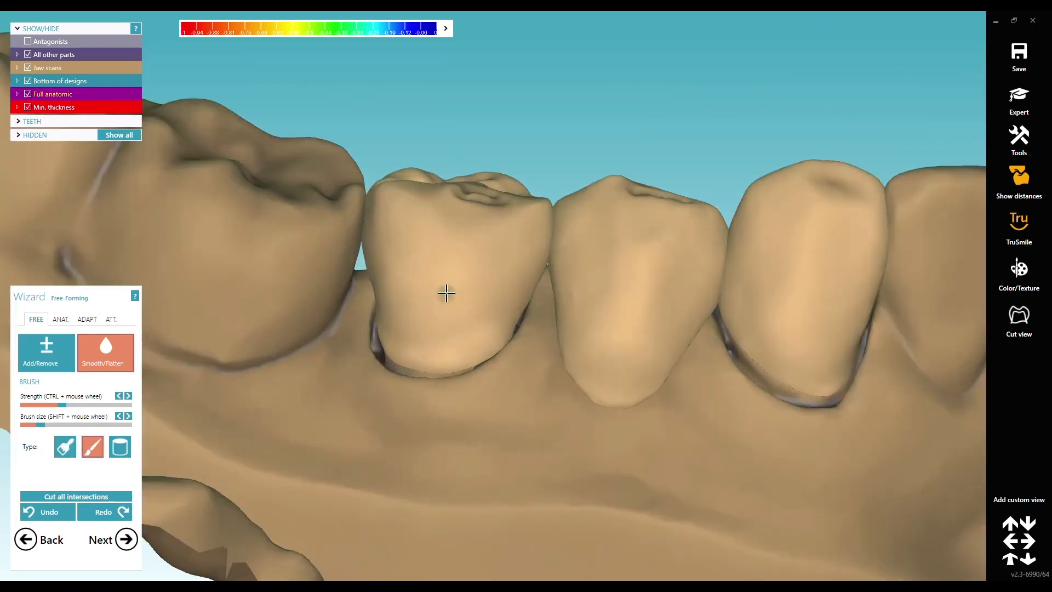
scroll(531, 285, up, 3)
right_drag(530, 284, 490, 249)
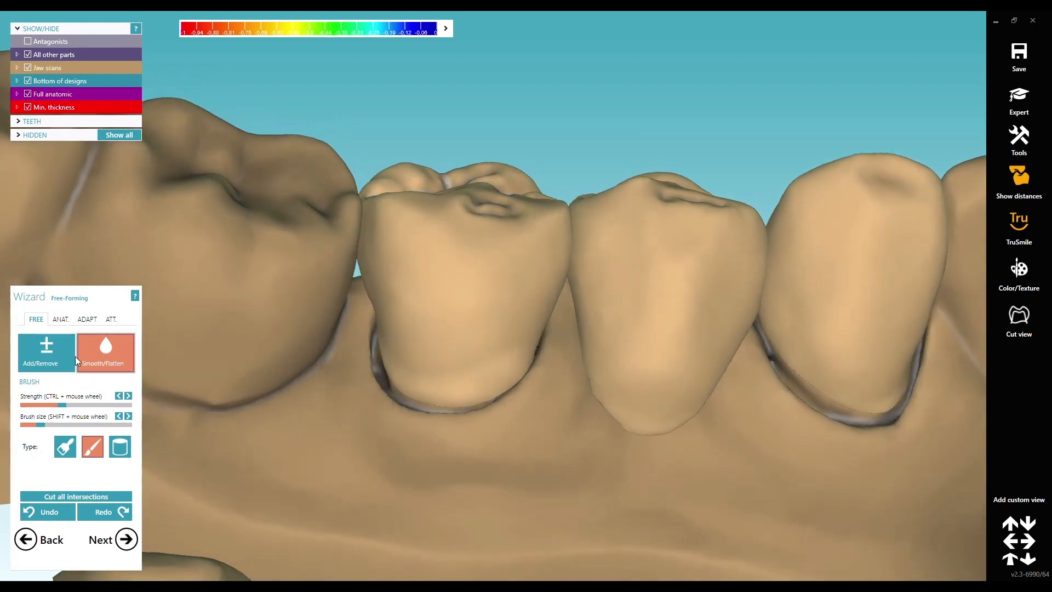
drag(522, 221, 523, 248)
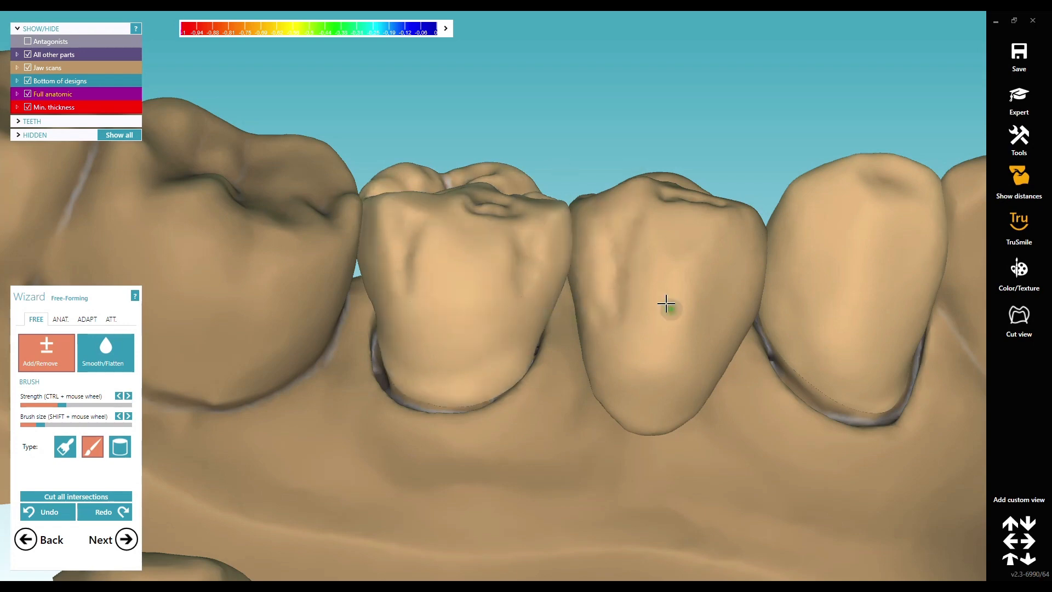
right_drag(667, 304, 613, 298)
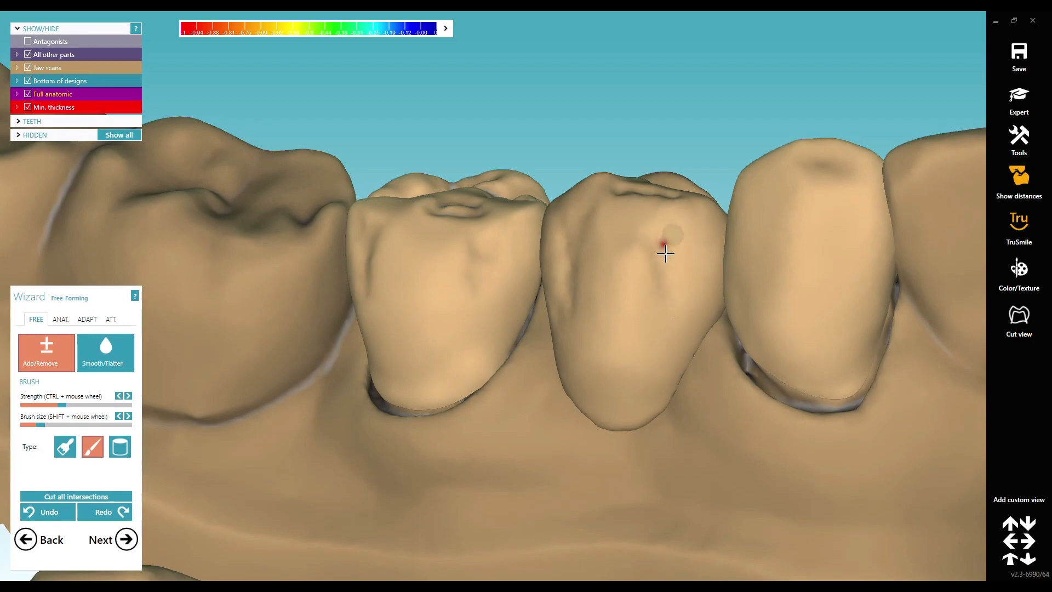
- Carve vertical developmental grooves into the mesial and distal halves of tooth 43's buccal surface with the same brush
right_drag(659, 298, 804, 209)
mouse_move(804, 219)
shift+mouse_down()
mouse_move(796, 268)
mouse_move(831, 195)
mouse_move(799, 223)
shift+mouse_up()
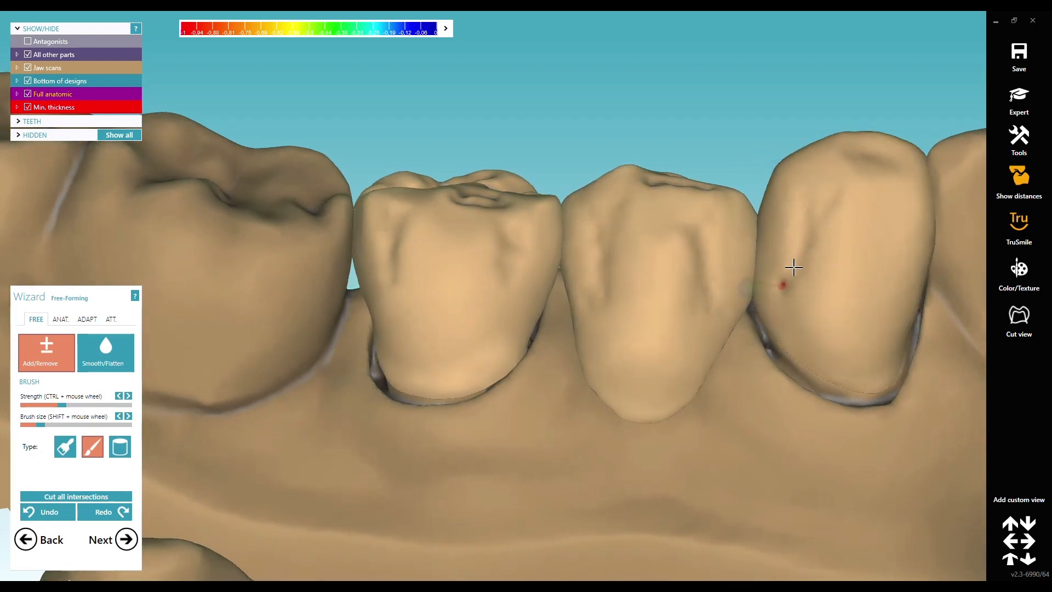
mouse_move(782, 300)
right_down()
mouse_move(741, 233)
mouse_move(770, 138)
right_up()
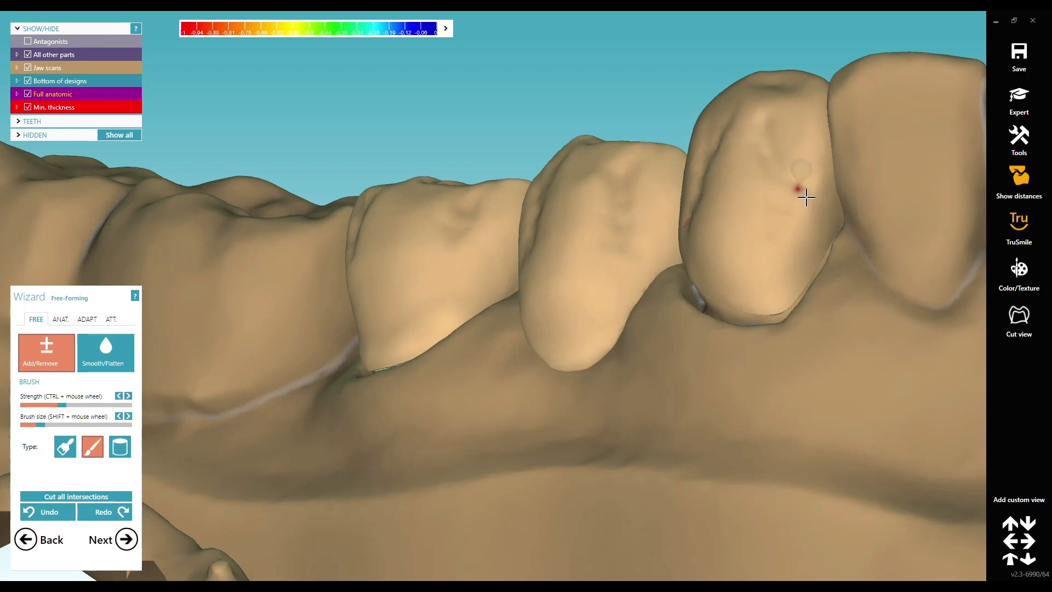
mouse_move(776, 180)
mouse_down()
mouse_move(784, 209)
mouse_move(767, 191)
mouse_move(780, 127)
mouse_up()
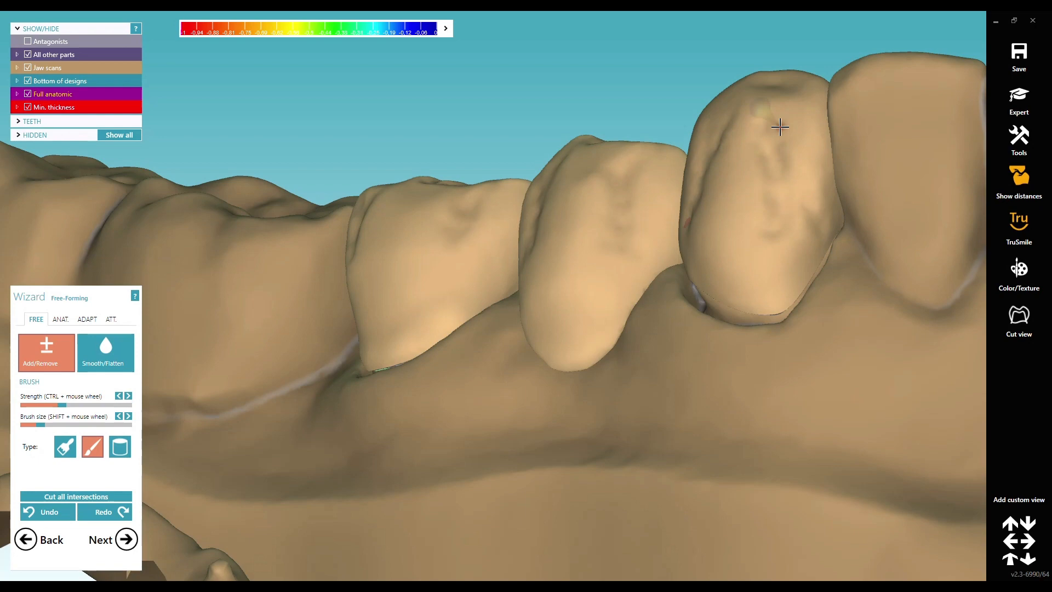
right_drag(816, 210, 819, 214)
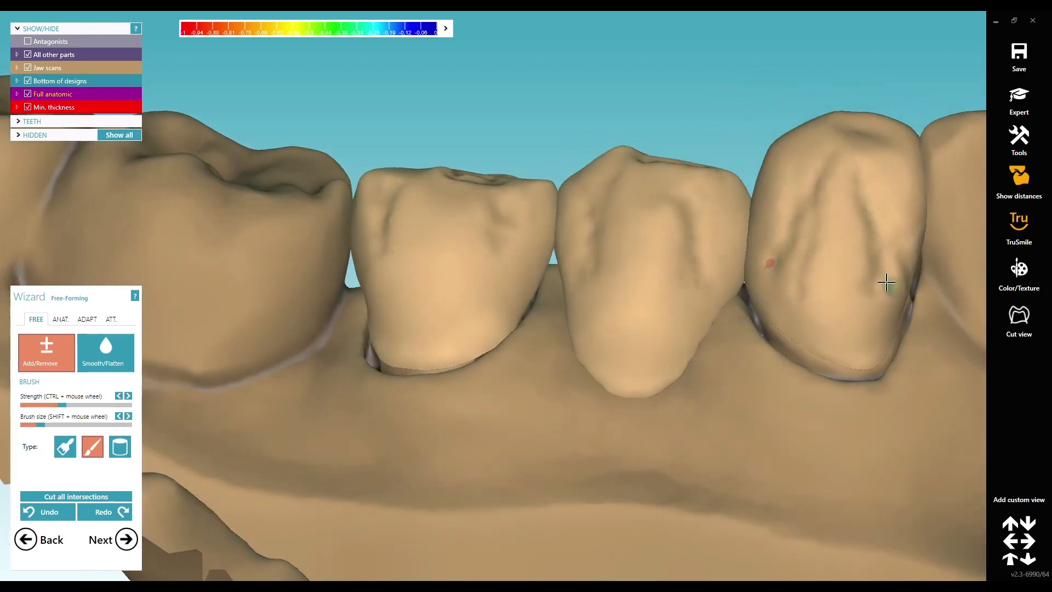
- Build up the cervical buccal contours of tooth 45, pontic 44 and tooth 43 with the broad Add/Remove brush
right_drag(860, 265, 723, 121)
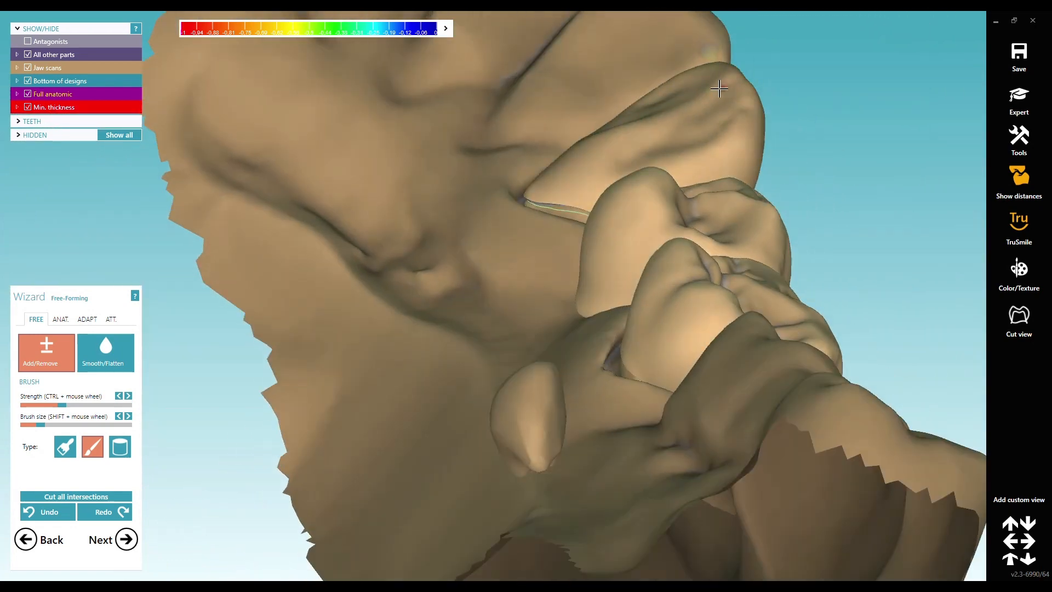
right_drag(734, 239, 695, 242)
mouse_move(685, 190)
right_down()
mouse_move(766, 235)
mouse_move(747, 263)
mouse_move(728, 241)
right_up()
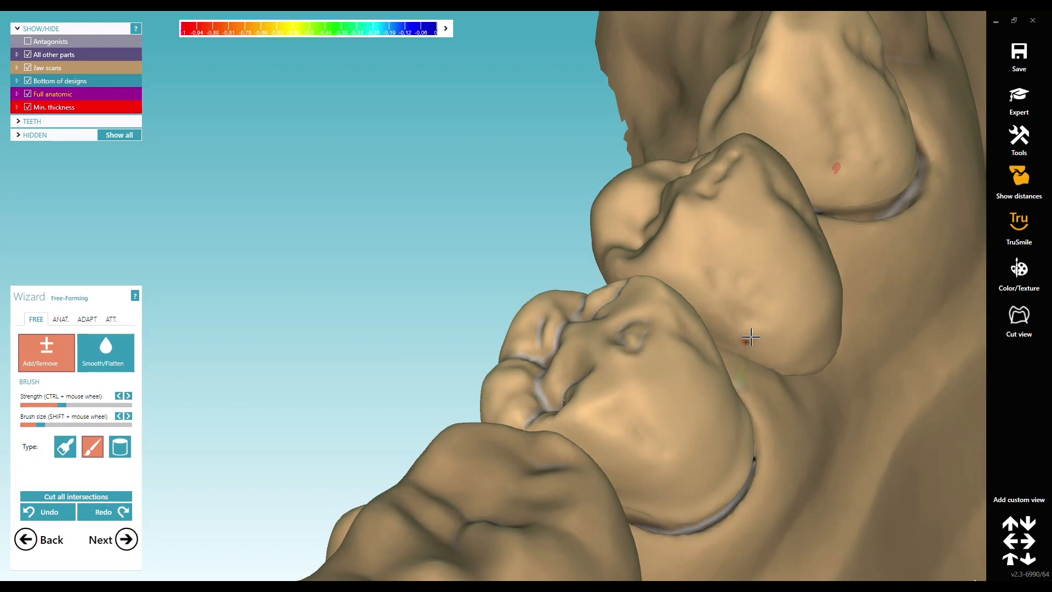
right_drag(769, 237, 714, 404)
click(65, 446)
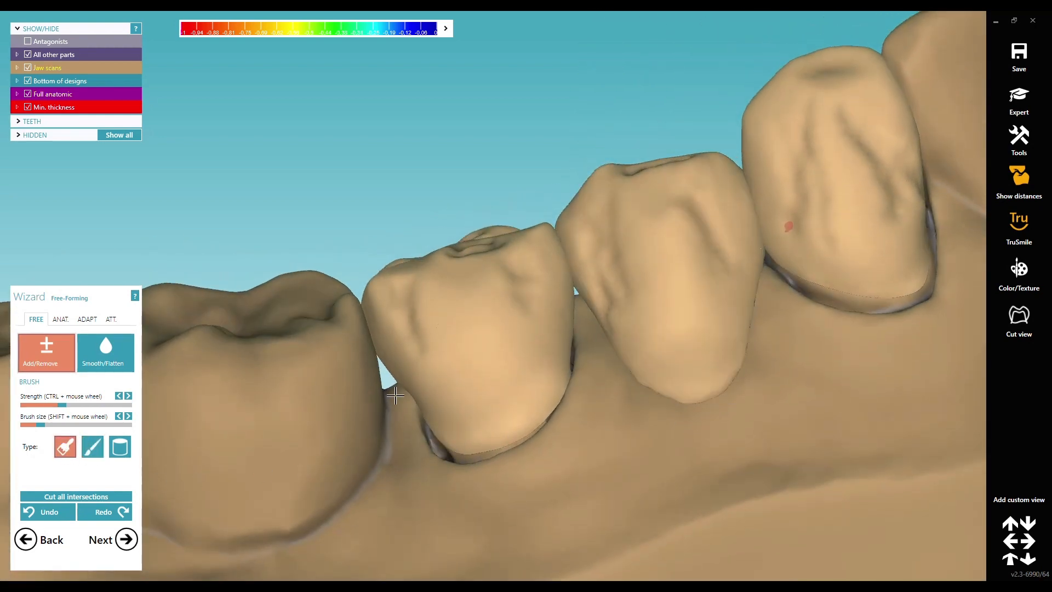
mouse_move(462, 394)
mouse_down()
mouse_move(514, 383)
mouse_move(531, 364)
mouse_move(463, 414)
mouse_up()
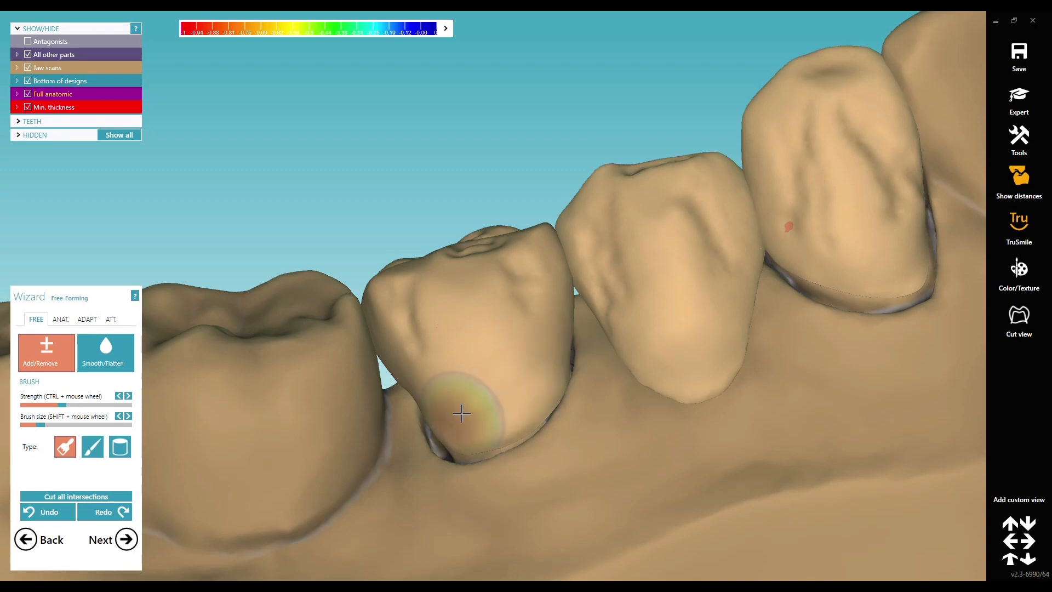
right_drag(543, 363, 627, 363)
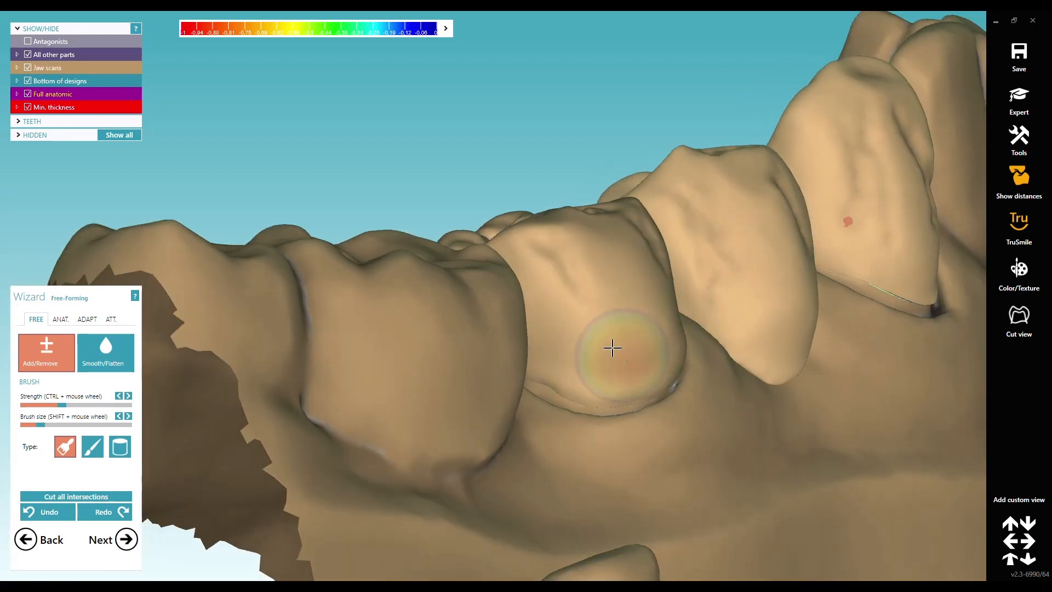
right_drag(633, 314, 671, 333)
mouse_move(670, 333)
mouse_down()
mouse_move(732, 312)
mouse_move(664, 368)
mouse_move(717, 362)
mouse_move(729, 327)
mouse_up()
drag(670, 231, 699, 327)
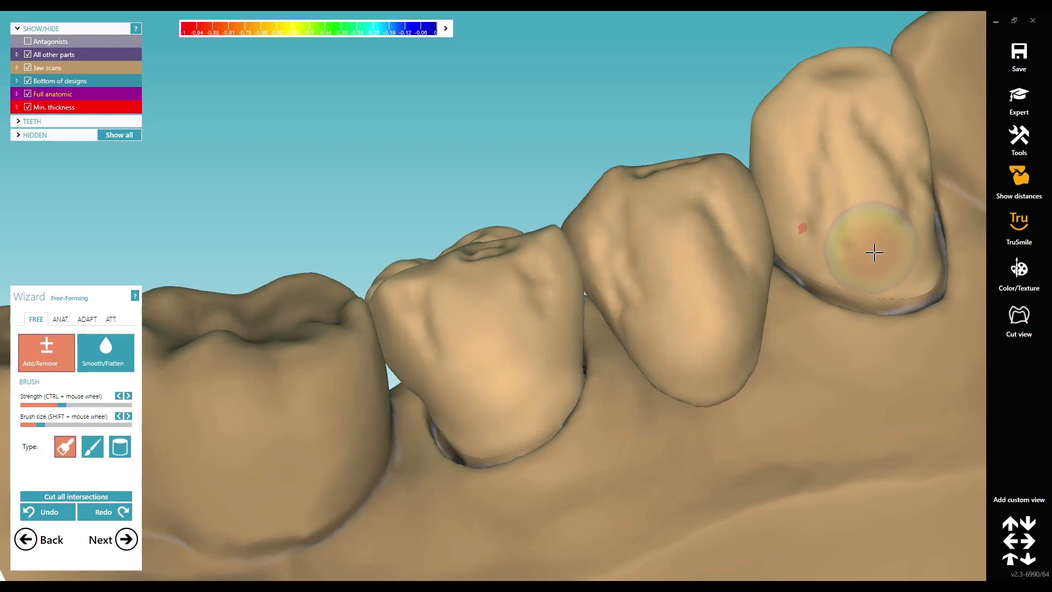
right_drag(872, 248, 850, 267)
mouse_move(857, 274)
mouse_down()
mouse_move(878, 272)
mouse_move(840, 294)
mouse_move(800, 282)
mouse_move(855, 252)
mouse_move(768, 164)
mouse_move(834, 293)
mouse_up()
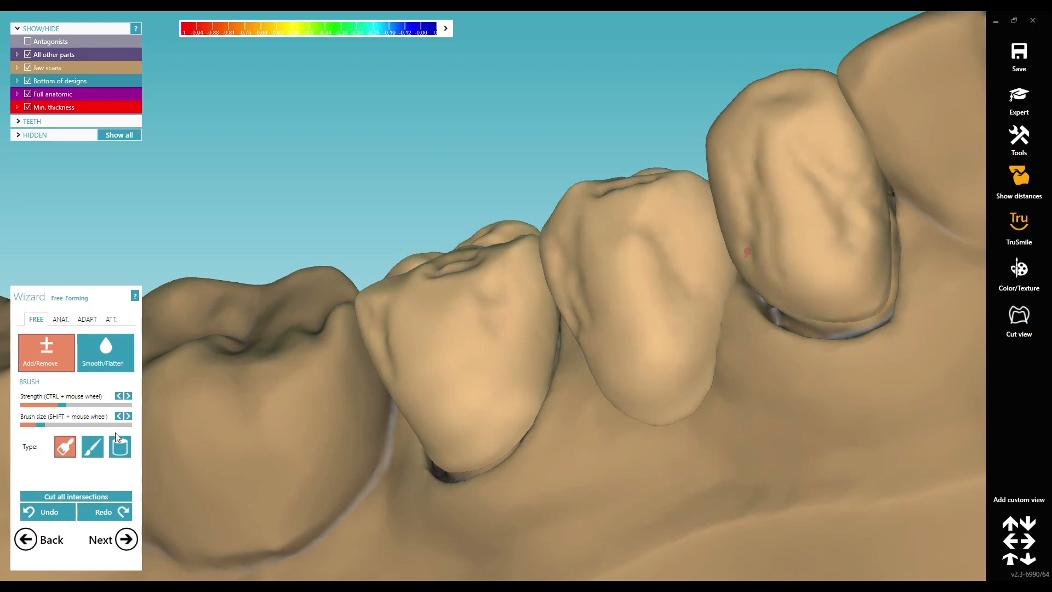
- Try to deepen the distal occlusal fissure of tooth 45 with a smaller, stronger fine brush, and undo the stroke
mouse_move(45, 425)
mouse_down()
mouse_move(27, 425)
mouse_move(76, 405)
mouse_up()
scroll(439, 284, up, 5)
right_drag(446, 284, 572, 282)
scroll(518, 265, down, 3)
right_drag(499, 250, 495, 254)
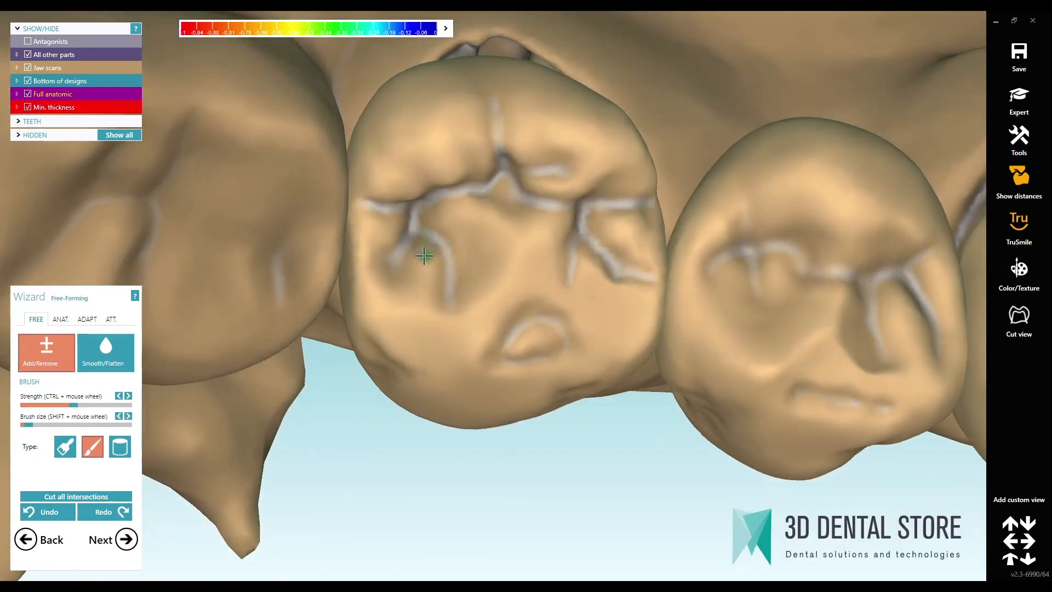
drag(420, 248, 406, 268)
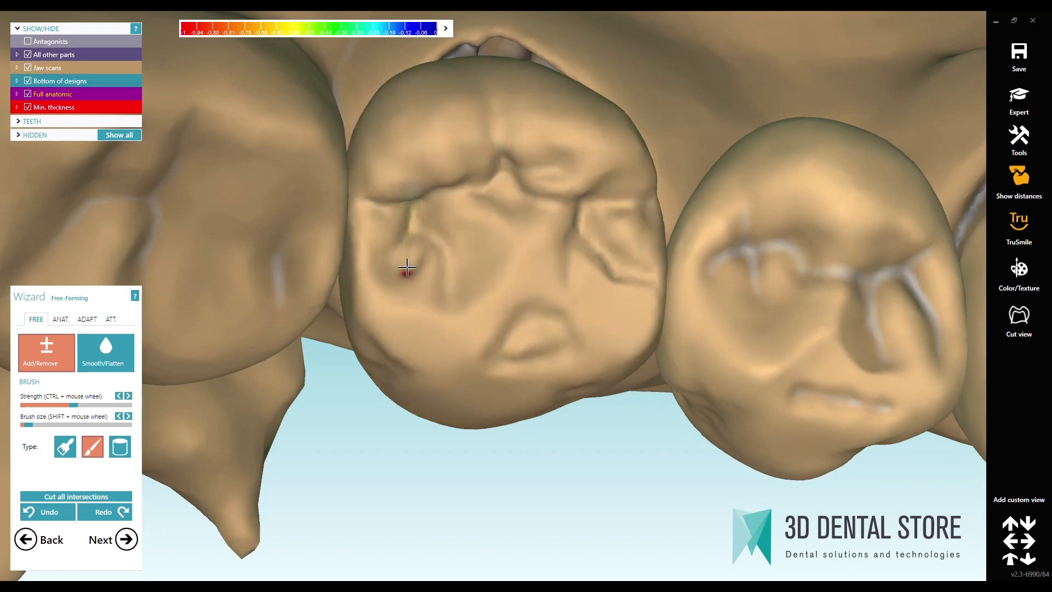
click(53, 514)
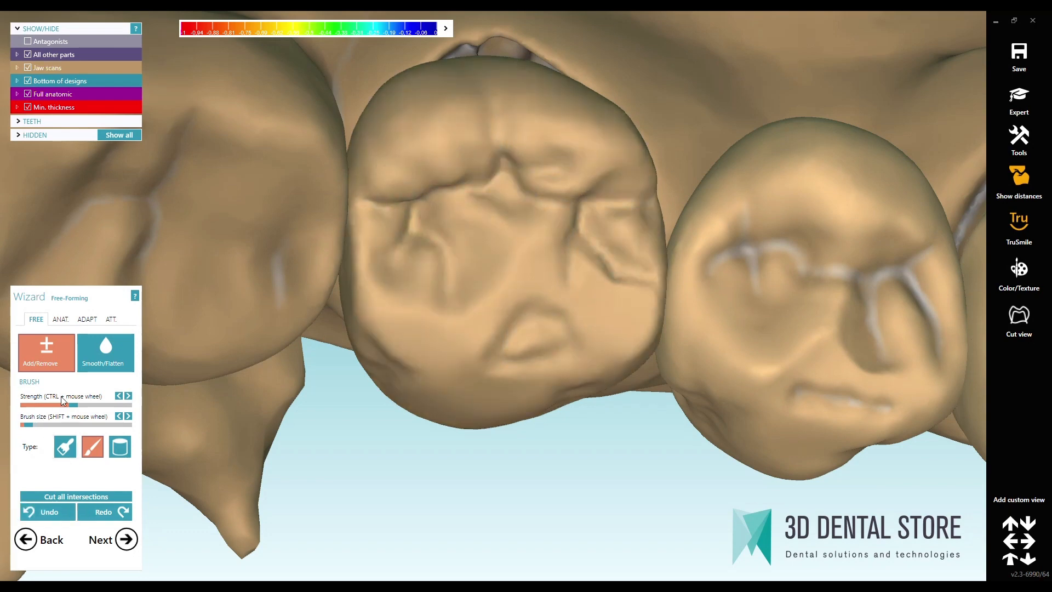
- Deepen the distal and central occlusal fissures of tooth 45 with the fine Add/Remove brush
mouse_move(414, 245)
mouse_down()
mouse_move(411, 254)
mouse_move(434, 258)
mouse_move(436, 296)
mouse_move(445, 232)
mouse_move(458, 249)
mouse_move(426, 225)
mouse_move(451, 202)
mouse_move(514, 206)
mouse_move(505, 199)
mouse_up()
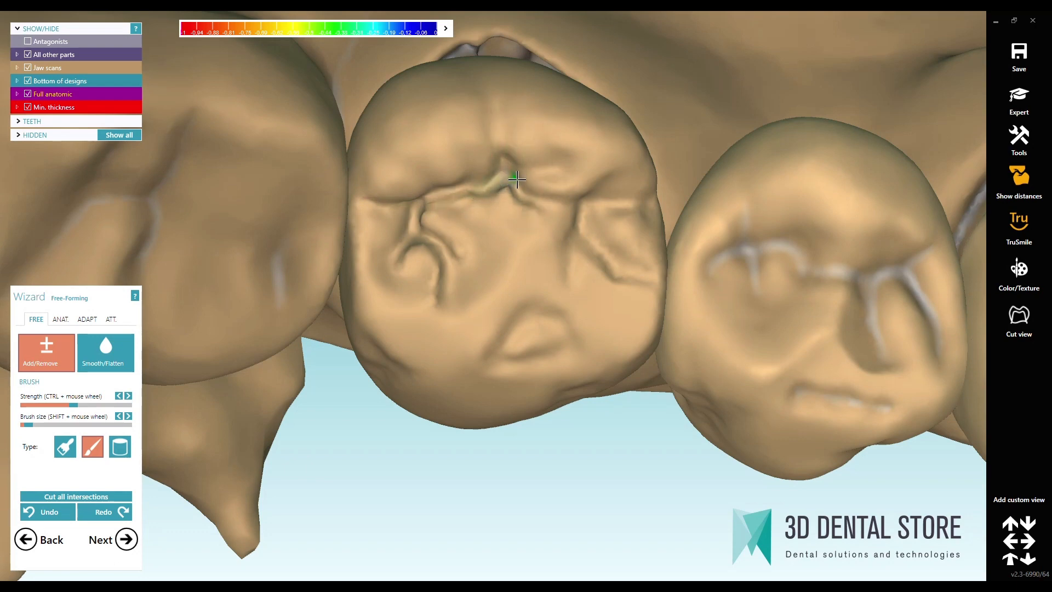
right_drag(515, 178, 516, 169)
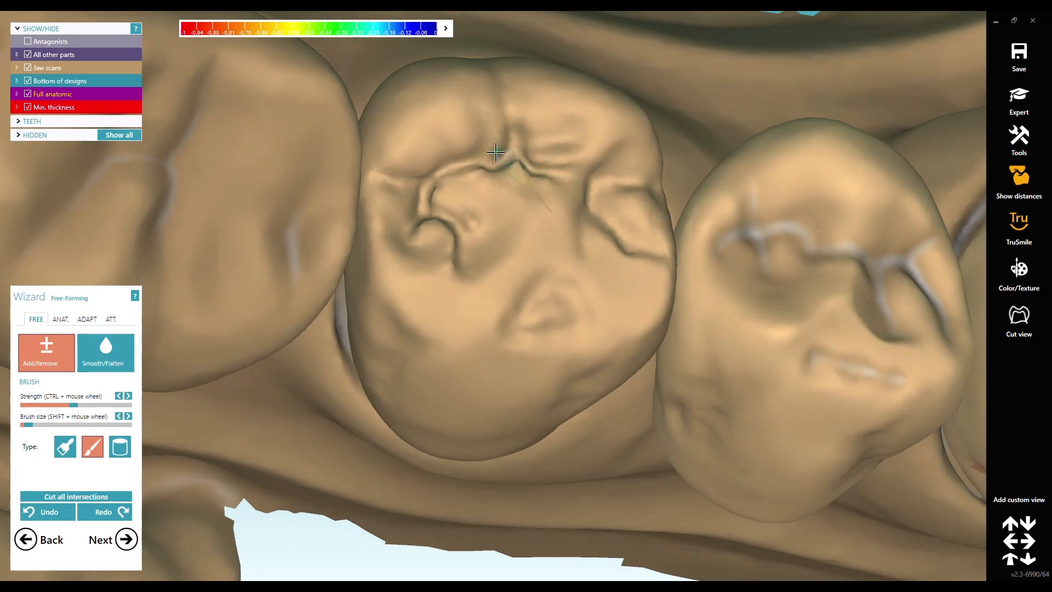
right_drag(485, 162, 507, 192)
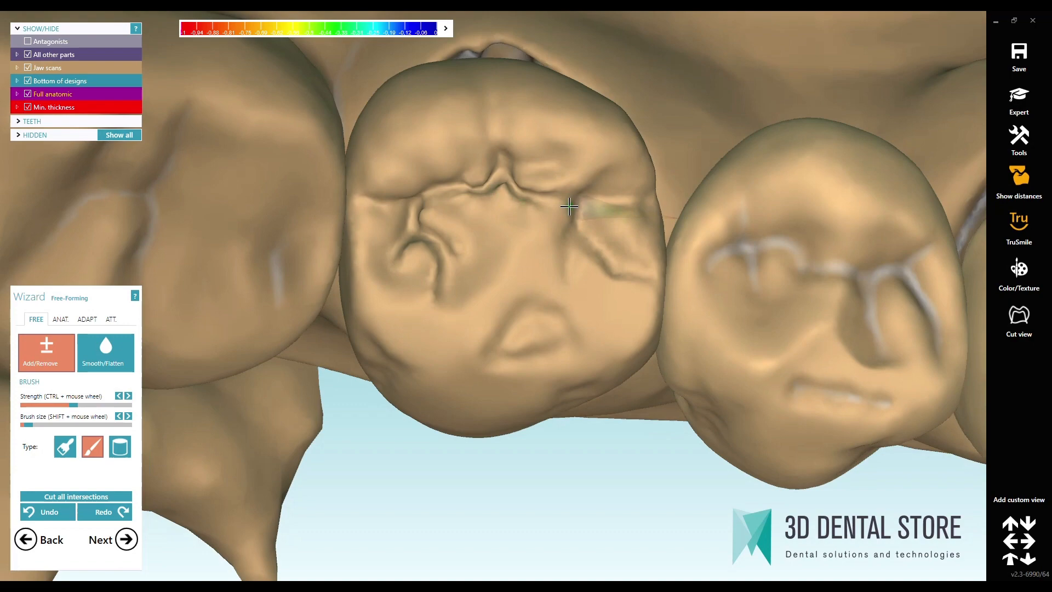
- Carve the mesial fissures of tooth 45 and shape the small ridge between them with the fine Add/Remove brush
right_drag(559, 213, 565, 188)
shift+drag(566, 188, 605, 159)
mouse_move(587, 200)
right_down()
mouse_move(597, 219)
mouse_move(590, 210)
right_up()
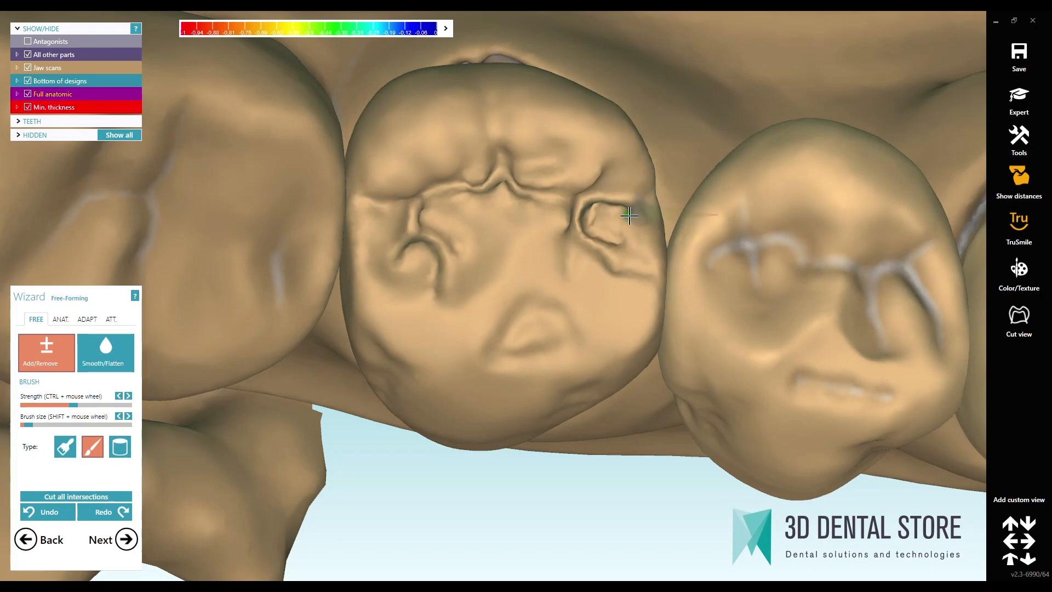
mouse_move(632, 233)
mouse_down()
mouse_move(633, 252)
mouse_move(619, 241)
mouse_up()
right_drag(619, 241, 578, 251)
mouse_move(581, 231)
mouse_down()
mouse_move(583, 251)
mouse_move(566, 216)
mouse_move(566, 252)
mouse_move(572, 237)
mouse_up()
right_drag(572, 237, 540, 277)
- Cut the bridge's occlusal intersections with the antagonist, using a desired distance of 0.45 mm
right_drag(493, 302, 520, 343)
scroll(496, 310, down, 3)
right_drag(531, 400, 189, 437)
click(88, 319)
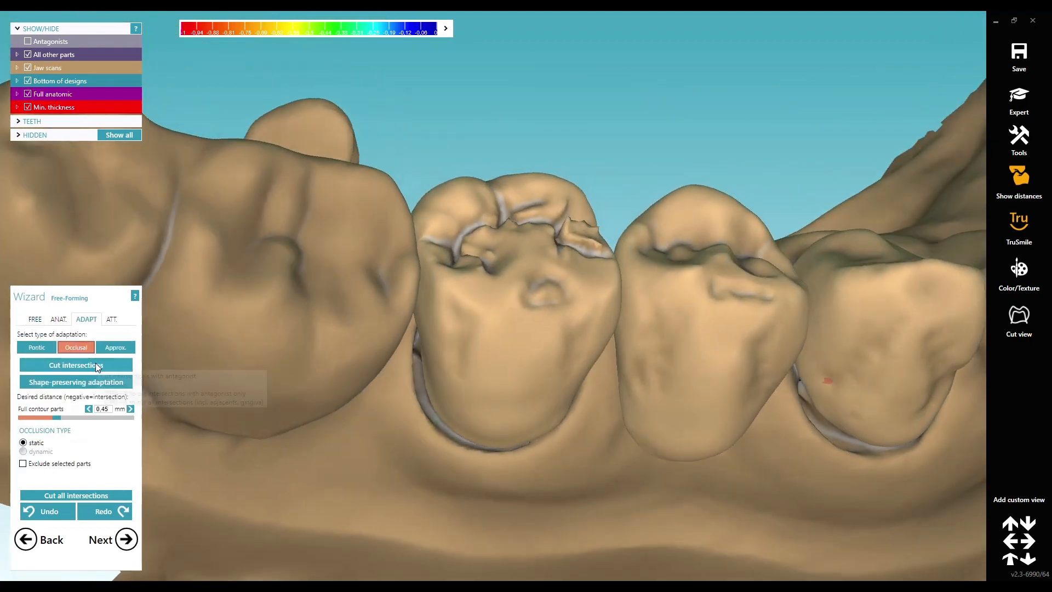
click(98, 366)
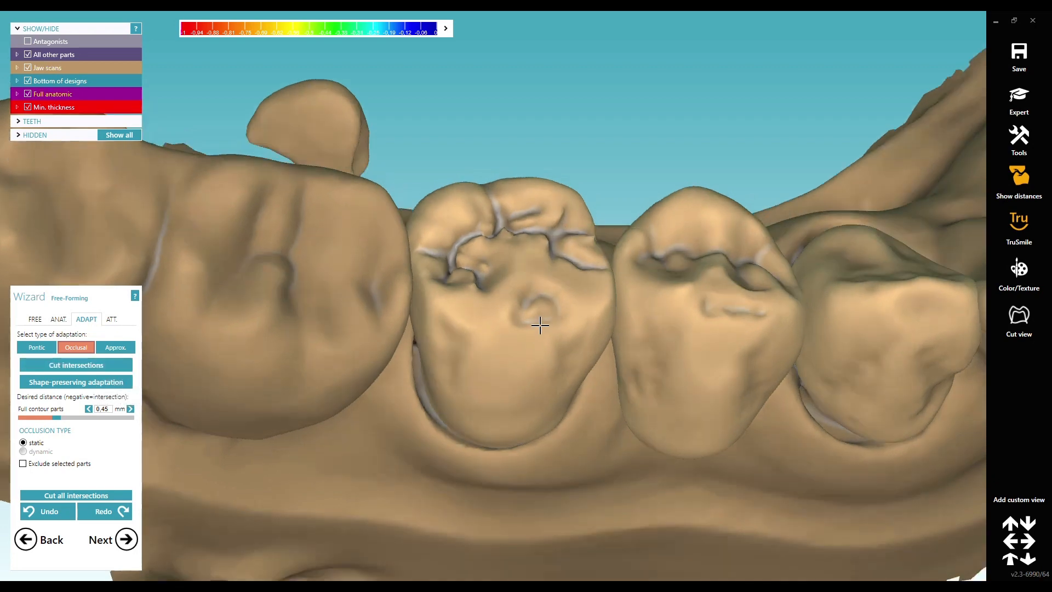
- Smooth the central occlusal surface and buccal cusp area of tooth 45 with the broad Smooth/Flatten brush
right_drag(538, 324, 200, 439)
click(44, 320)
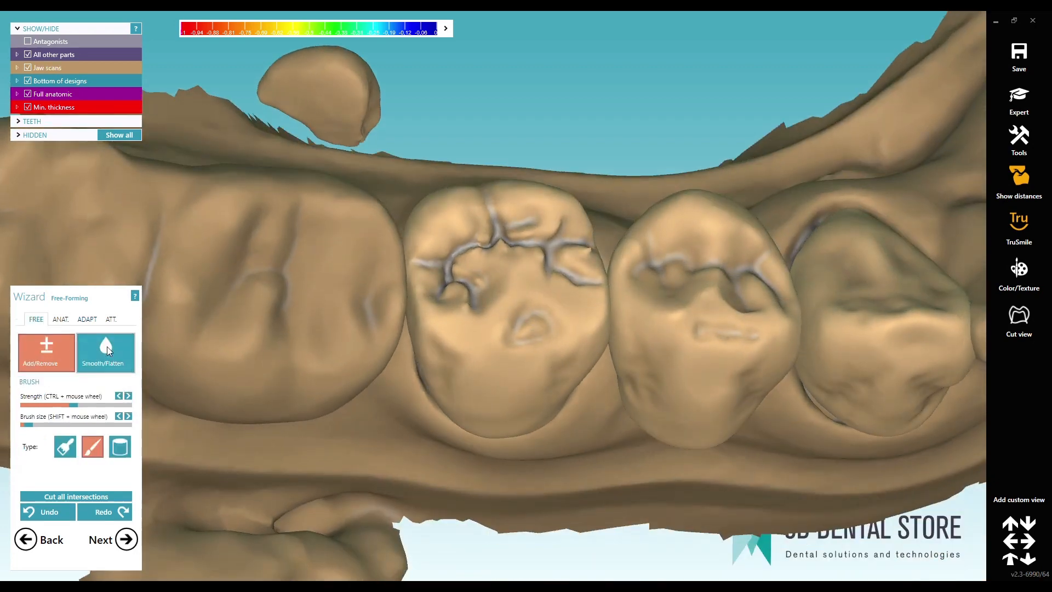
scroll(526, 280, up, 2)
click(68, 452)
mouse_move(552, 301)
mouse_down()
mouse_move(586, 251)
mouse_move(605, 250)
mouse_move(539, 225)
mouse_move(481, 301)
mouse_move(589, 366)
mouse_move(563, 376)
mouse_up()
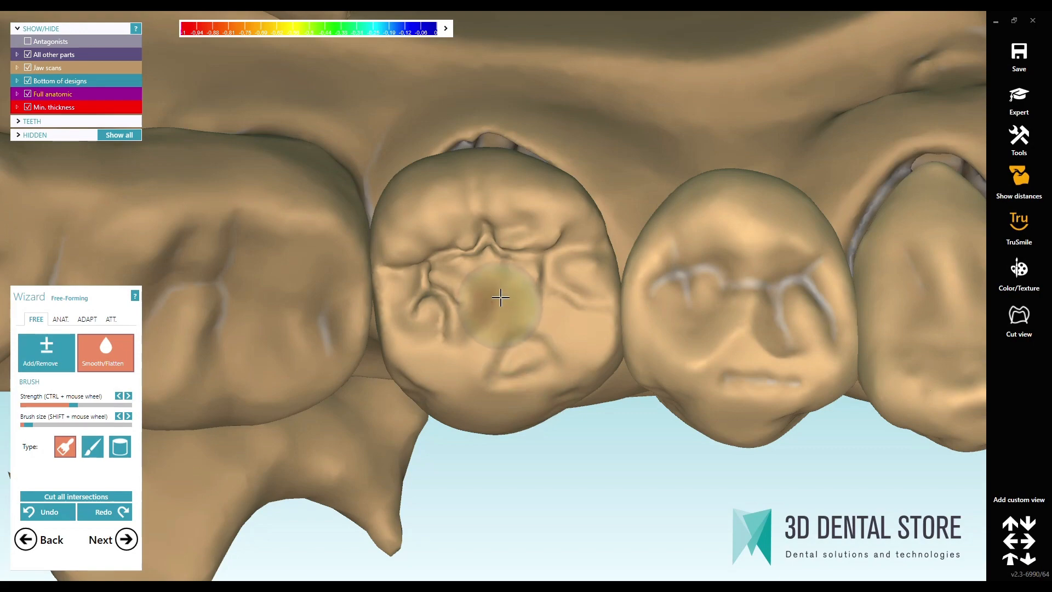
drag(497, 298, 490, 342)
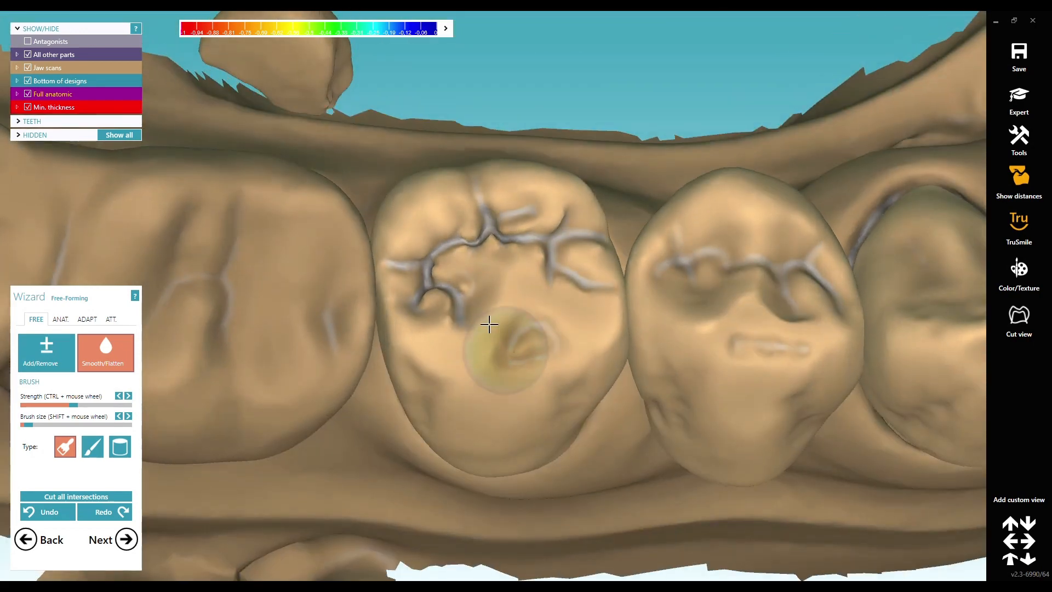
mouse_move(486, 322)
mouse_down()
mouse_move(482, 235)
mouse_move(697, 266)
mouse_move(666, 403)
mouse_up()
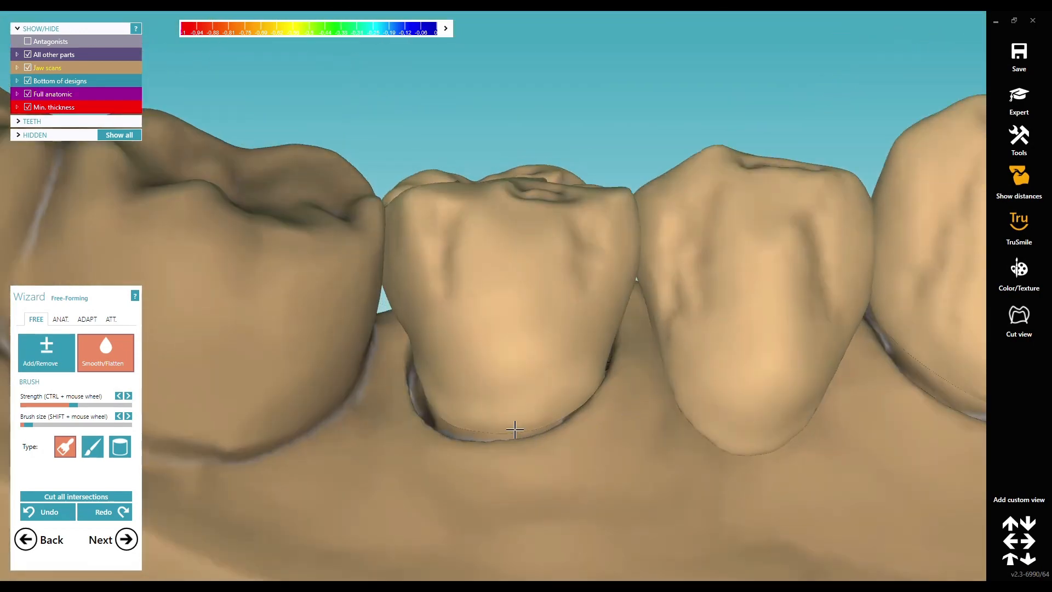
- Soften the buccal grooves of tooth 45 and pontic 44 with a larger, weaker Smooth/Flatten brush
mouse_move(515, 430)
mouse_down()
mouse_move(453, 216)
mouse_move(419, 194)
mouse_up()
mouse_move(433, 255)
mouse_down()
mouse_move(451, 228)
mouse_move(456, 263)
mouse_up()
mouse_move(572, 260)
mouse_down()
mouse_move(589, 226)
mouse_move(609, 242)
mouse_move(709, 214)
mouse_move(683, 331)
mouse_move(702, 257)
mouse_up()
mouse_move(823, 208)
mouse_down()
mouse_move(840, 324)
mouse_move(826, 249)
mouse_up()
mouse_move(766, 353)
right_down()
mouse_move(690, 370)
mouse_move(703, 387)
right_up()
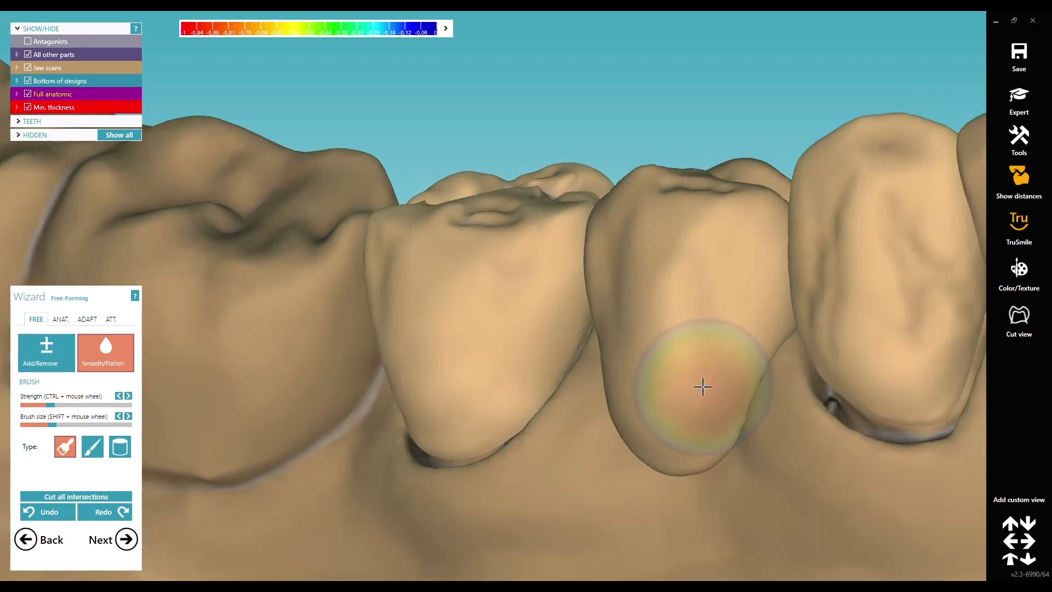
- Smooth the grooves on the buccal surface of tooth 43 with the broad Smooth/Flatten brush
scroll(703, 387, down, 3)
scroll(740, 458, down, 3)
mouse_move(794, 460)
right_down()
mouse_move(772, 456)
mouse_move(764, 412)
right_up()
scroll(773, 455, down, 4)
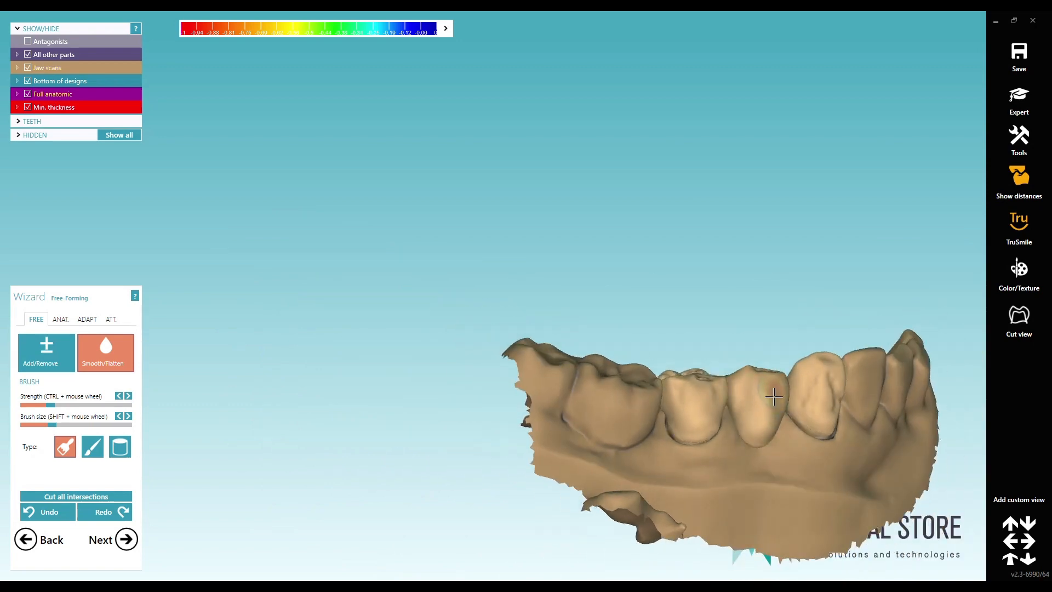
drag(810, 373, 804, 420)
right_drag(817, 373, 810, 380)
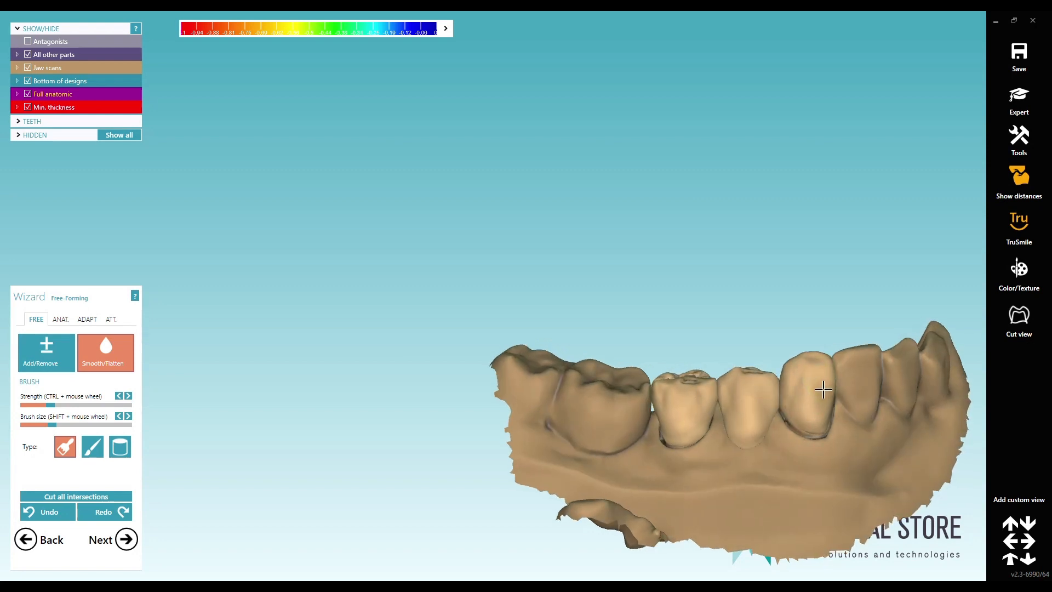
- Inspect the bridge from all sides, and cut its approximal intersections with the adjacent teeth at a distance of -0.02 mm
right_drag(721, 480, 779, 412)
right_drag(761, 469, 775, 435)
scroll(726, 415, up, 3)
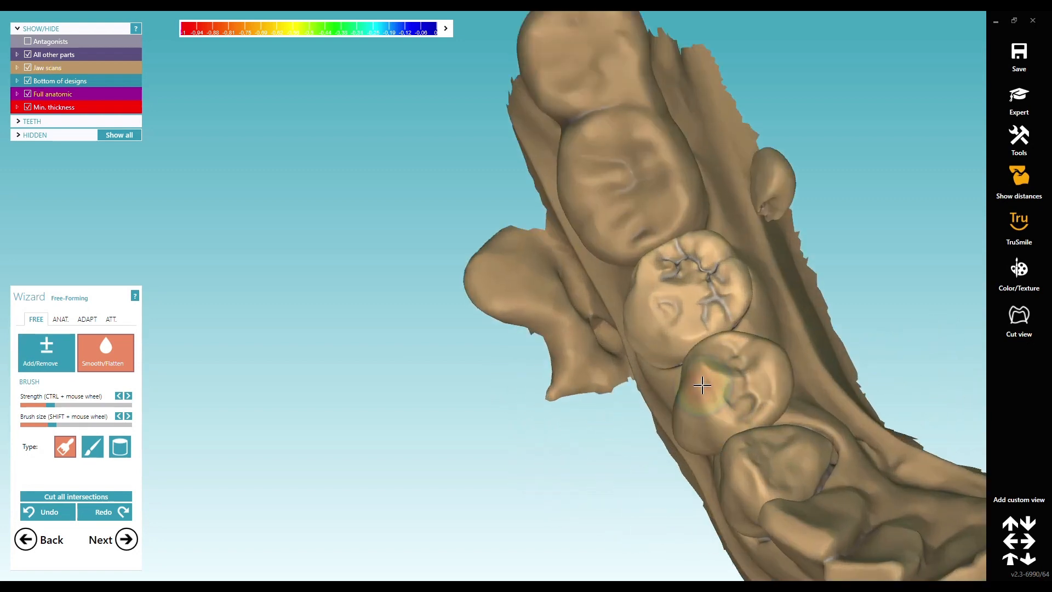
right_drag(680, 437, 686, 328)
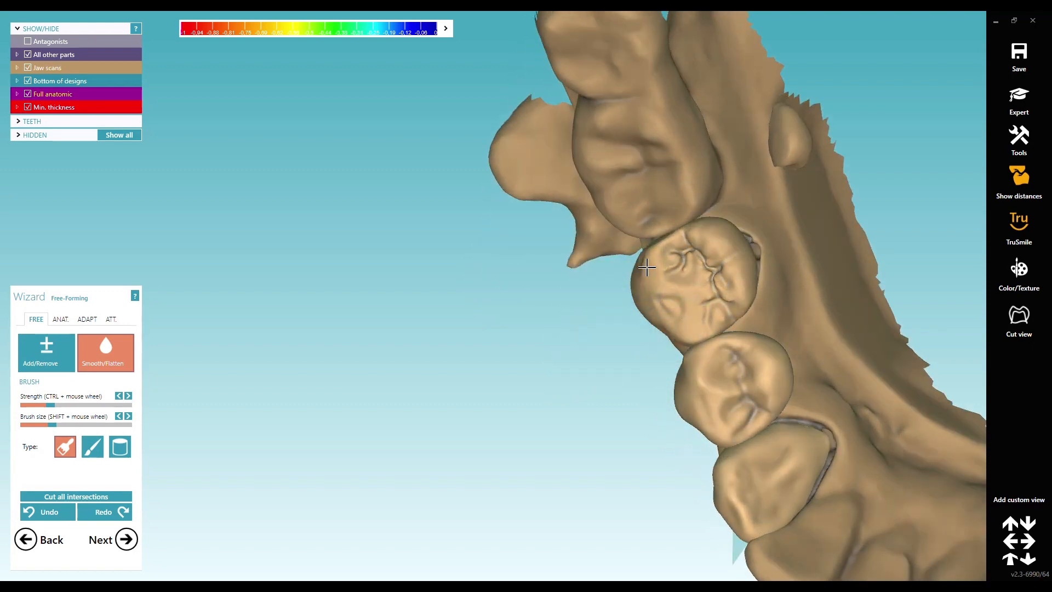
mouse_move(661, 325)
right_down()
mouse_move(687, 327)
mouse_move(715, 284)
mouse_move(730, 335)
right_up()
right_drag(546, 446, 408, 396)
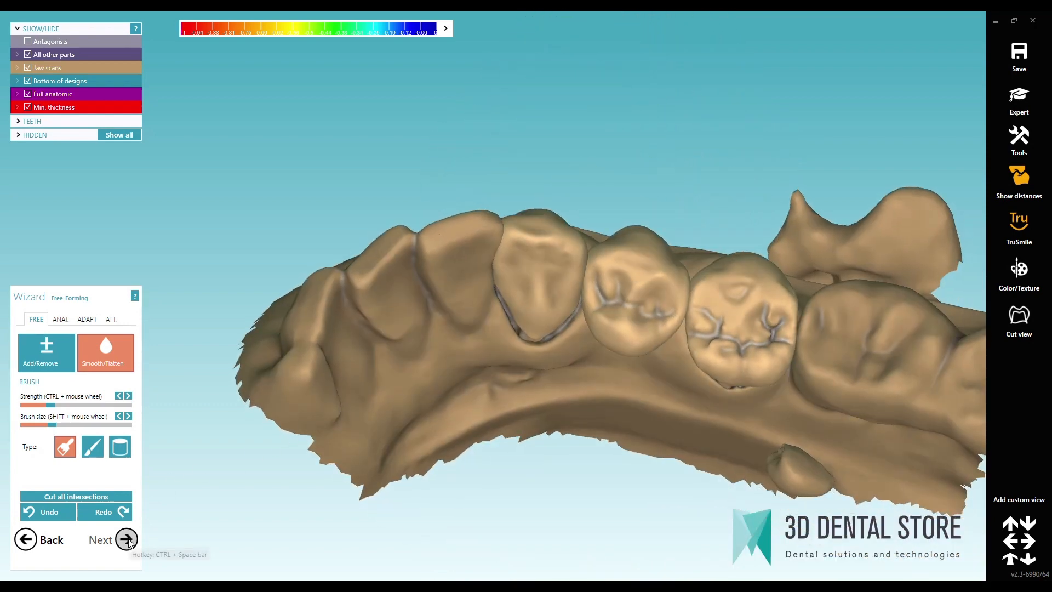
click(88, 319)
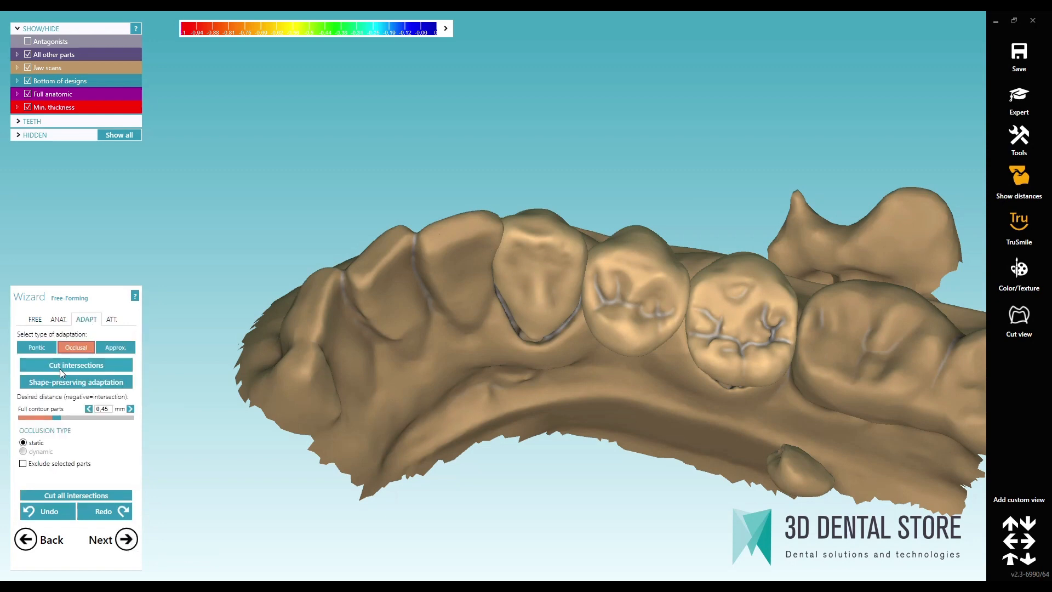
click(117, 348)
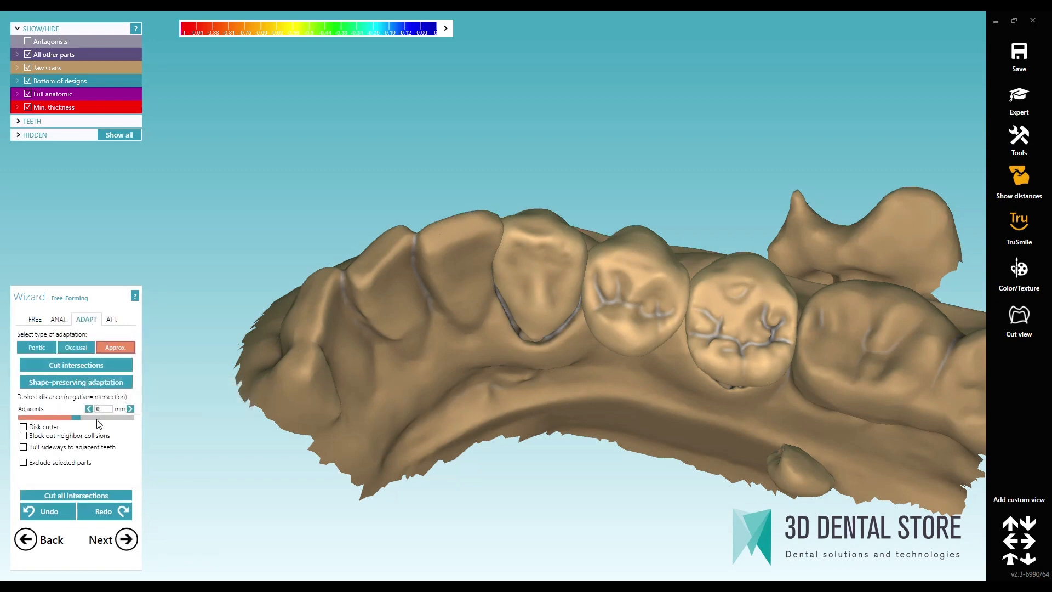
click(74, 366)
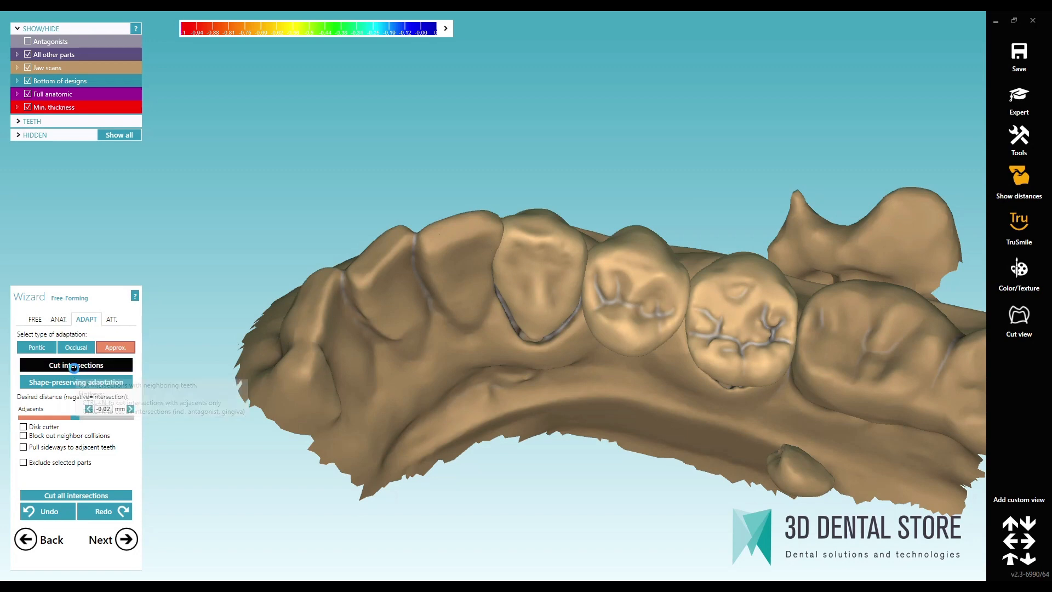
- Proceed to the connectors, give them the tapered cross section that narrows downwards, and reposition both beside pontic 44
click(126, 539)
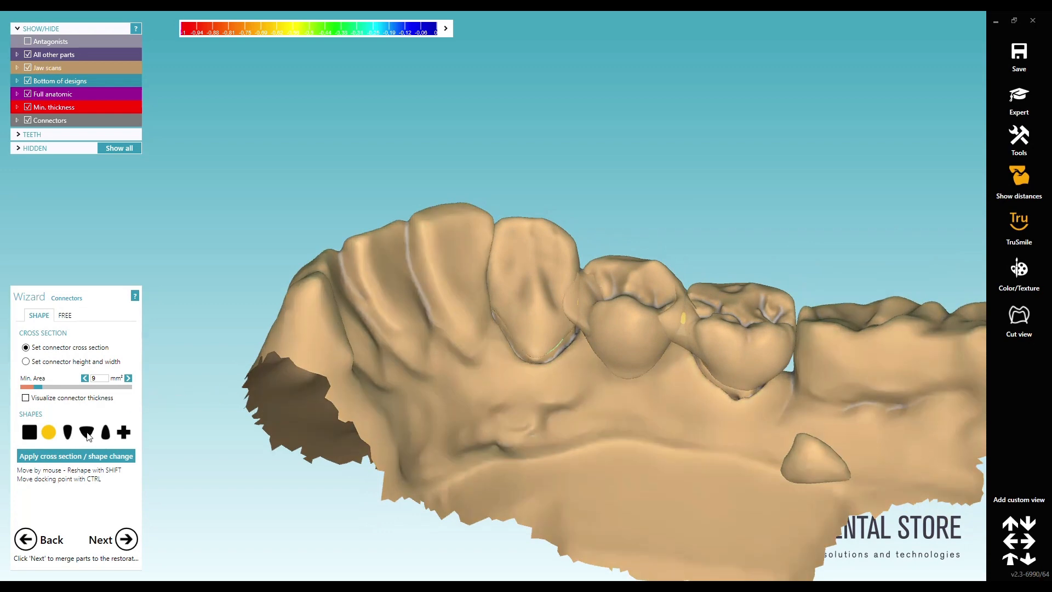
right_drag(649, 384, 688, 324)
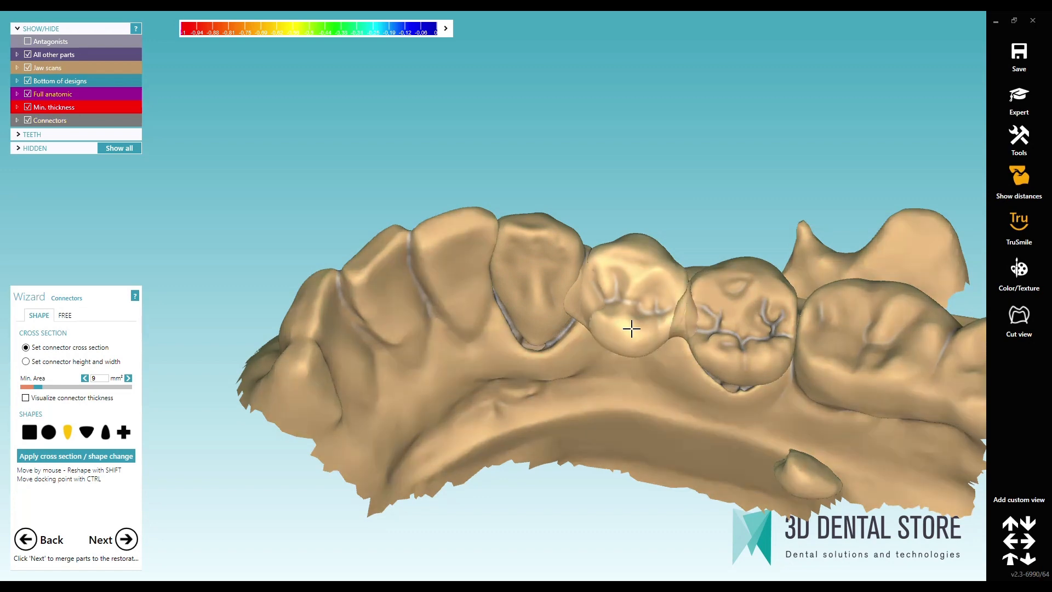
right_drag(591, 320, 591, 279)
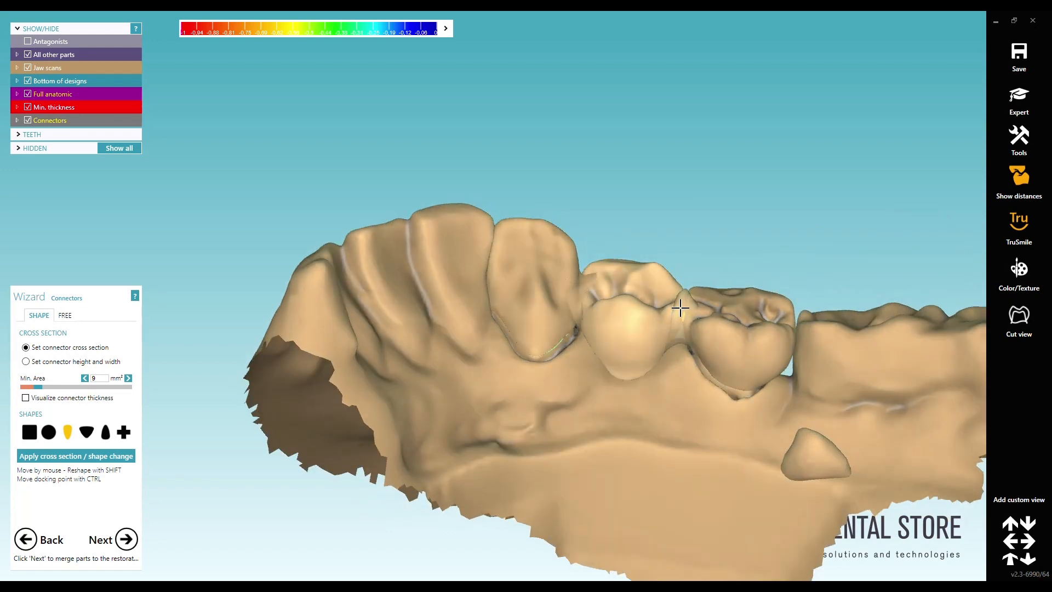
right_drag(681, 331, 682, 330)
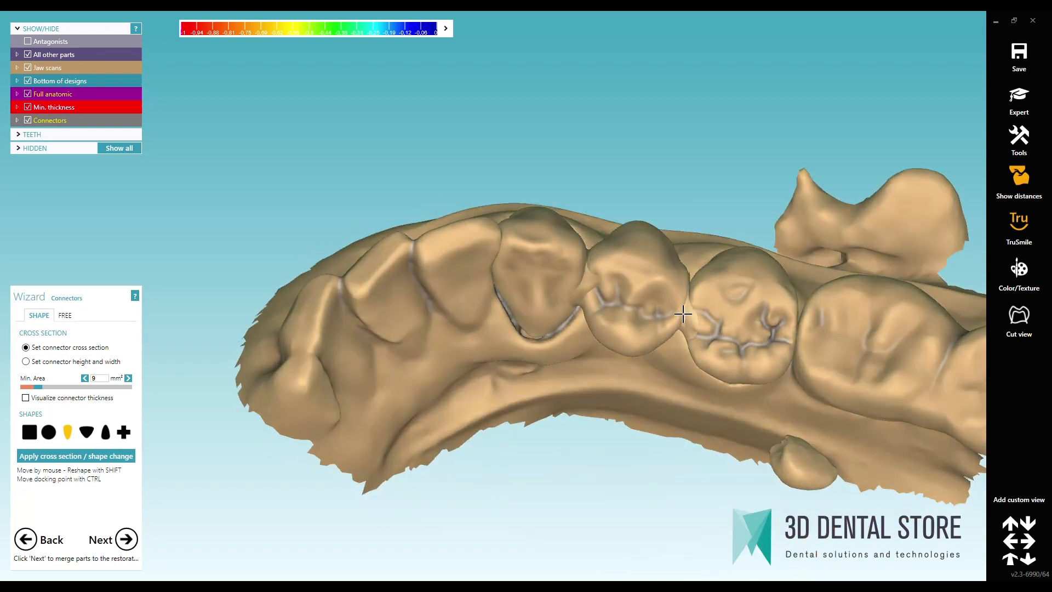
mouse_move(592, 288)
right_down()
mouse_move(586, 299)
mouse_move(596, 278)
mouse_move(580, 293)
right_up()
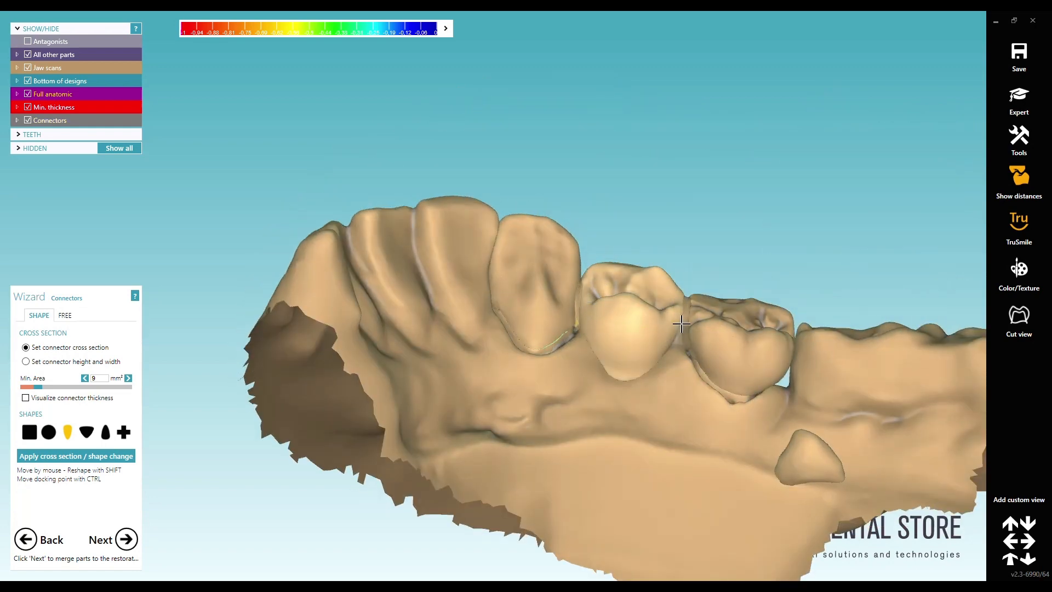
right_drag(689, 330, 583, 316)
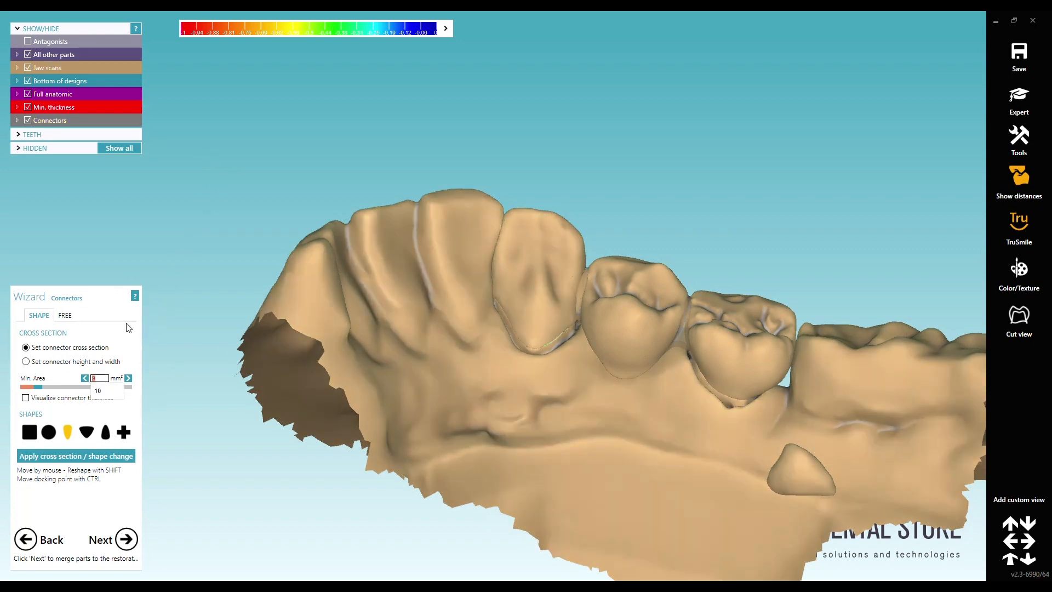
- Free-form the 43–44 connector with the jaw scans hidden, moving its lingual docking points out onto tooth 43 and raising its cervical edge
click(71, 318)
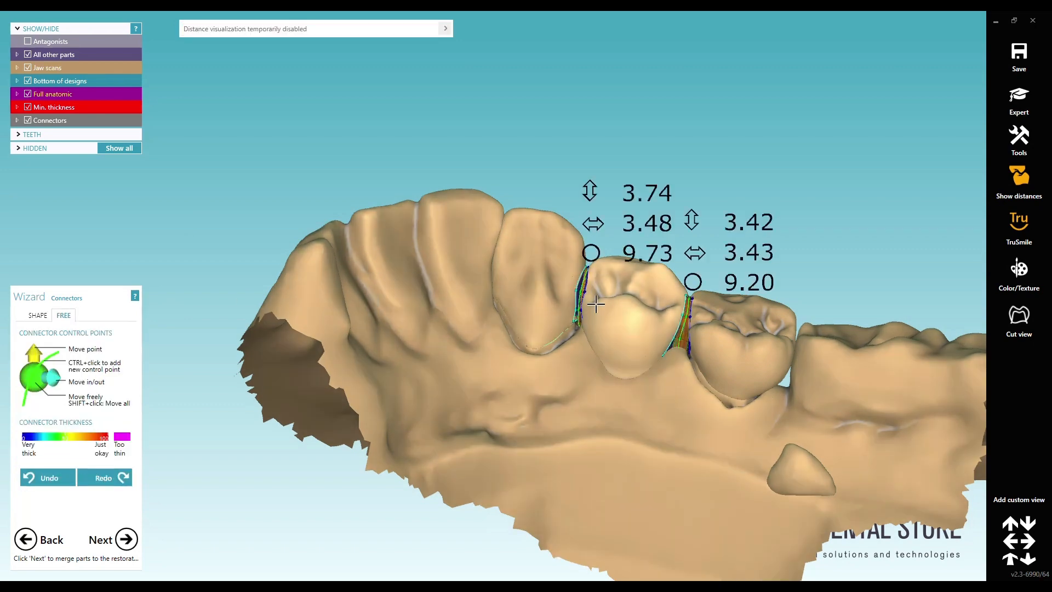
scroll(571, 294, up, 5)
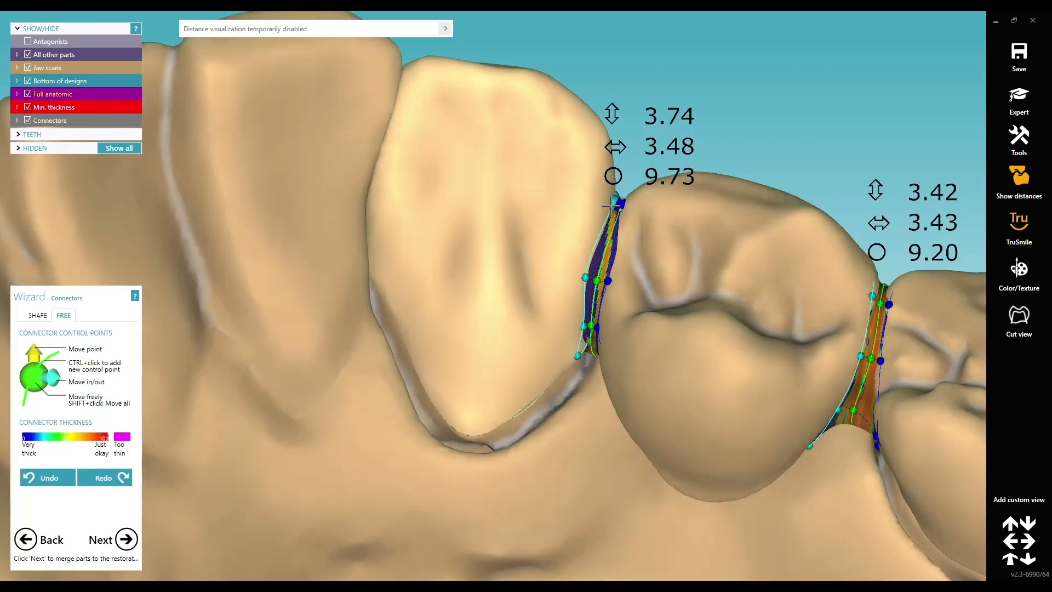
drag(587, 221, 582, 228)
drag(563, 313, 570, 344)
right_drag(582, 352, 604, 357)
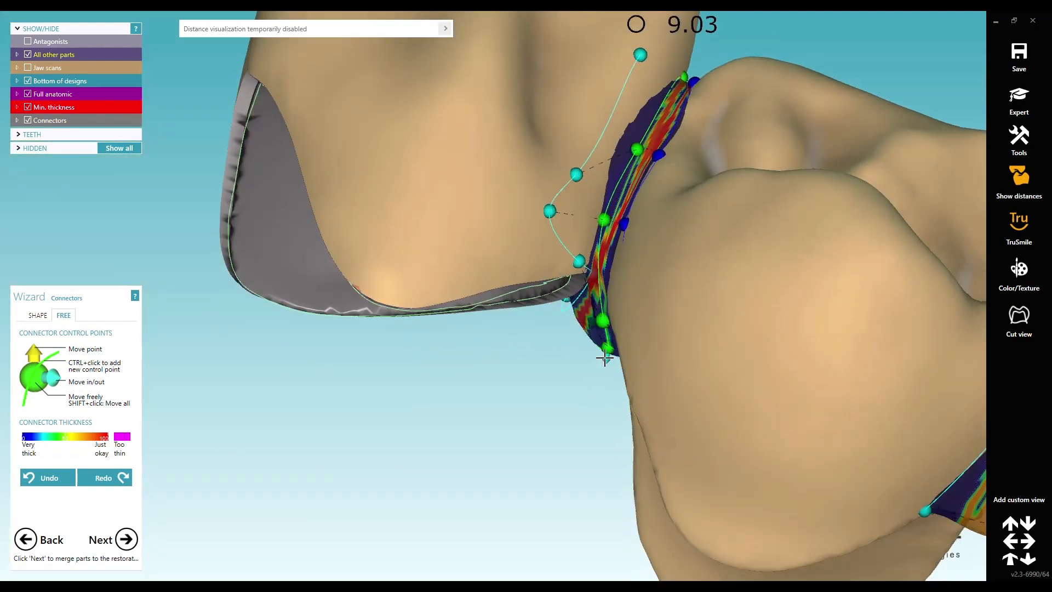
drag(606, 350, 584, 269)
- Spread the 43–44 connector's docking points over pontic 44's lingual surface, shaping it to about 3.02 mm high and 8.32 mm² in cross section
right_drag(584, 268, 647, 222)
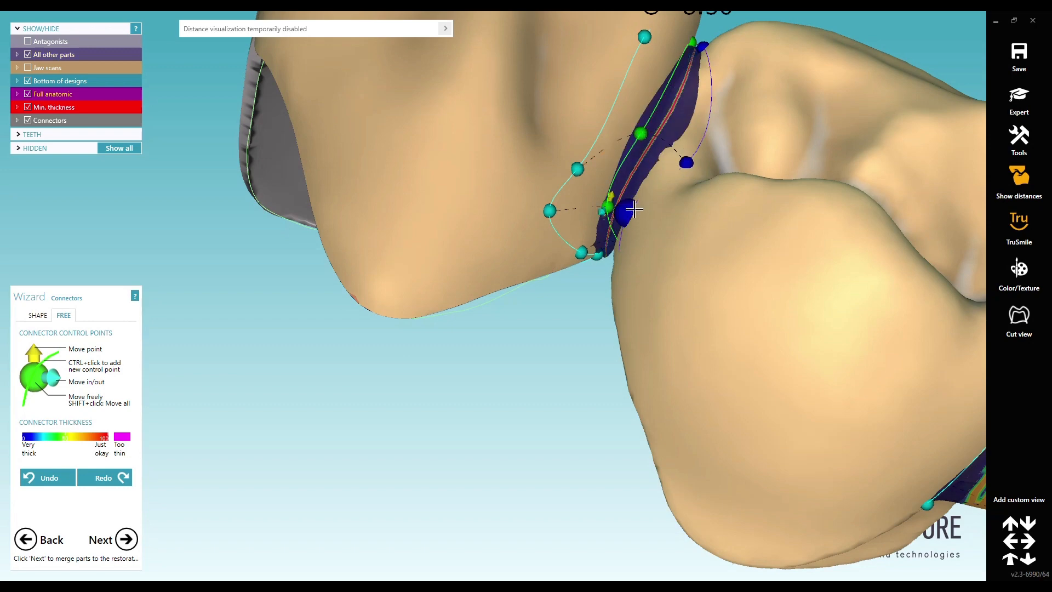
drag(653, 243, 651, 242)
scroll(651, 243, down, 5)
right_drag(651, 241, 679, 176)
scroll(682, 162, up, 5)
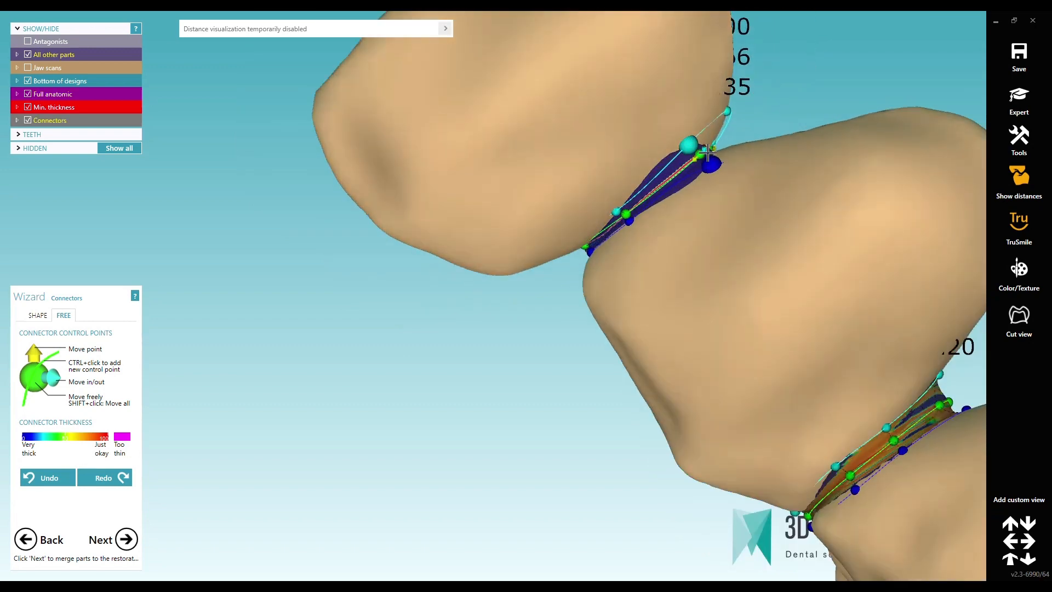
drag(691, 108, 742, 204)
scroll(750, 195, up, 3)
scroll(750, 195, down, 2)
drag(615, 307, 635, 340)
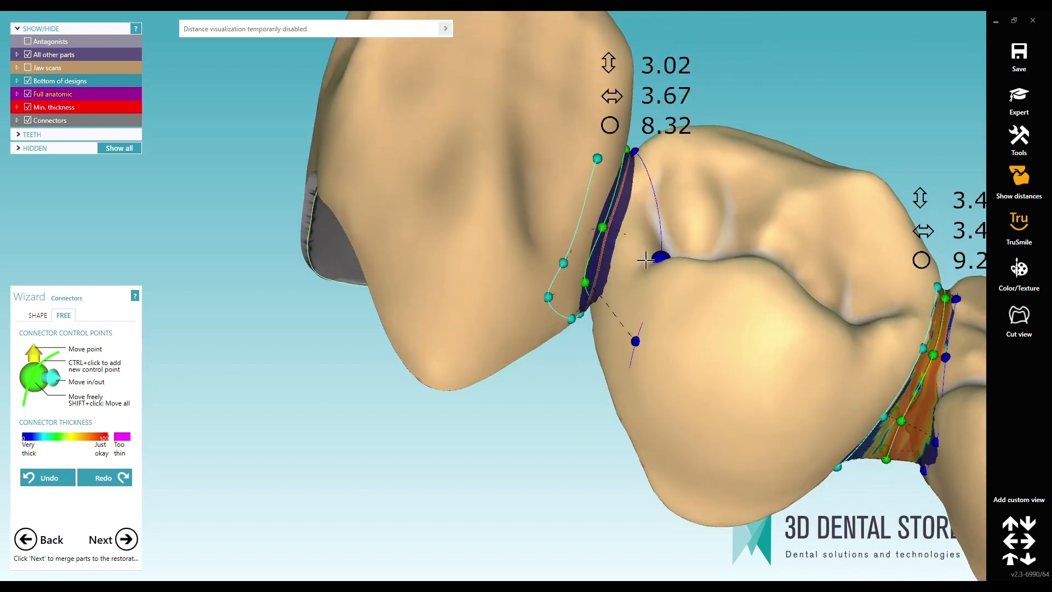
- Raise the cervical edge of the 44–45 connector to about 3.24 mm high and 8.64 mm², checking it against the jaw scan
scroll(597, 247, down, 2)
right_drag(569, 280, 820, 398)
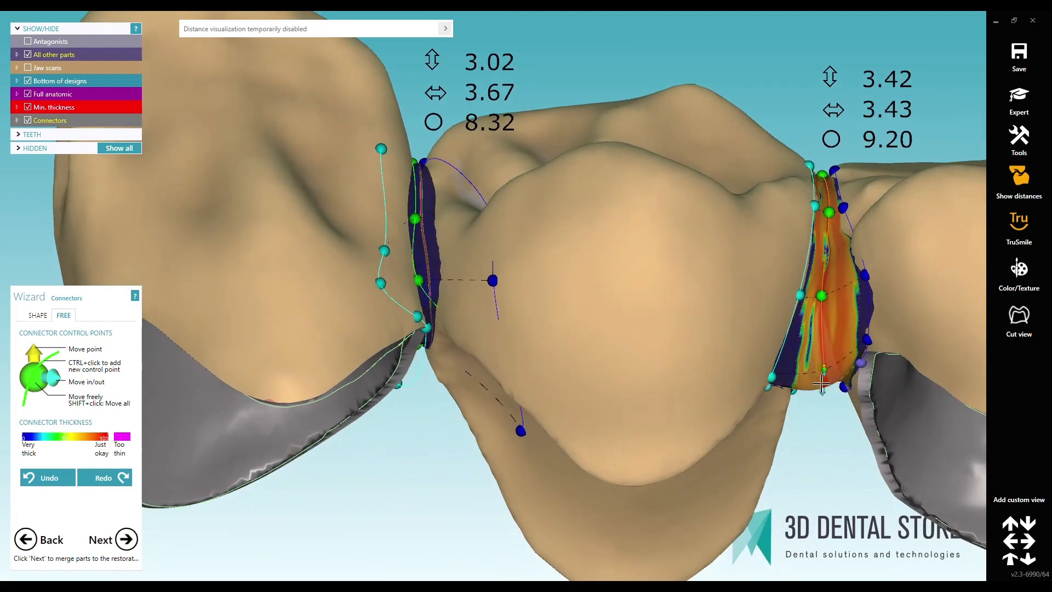
drag(820, 383, 820, 358)
scroll(795, 358, down, 5)
key(ctrl+j)
mouse_move(790, 359)
right_down()
mouse_move(794, 339)
mouse_move(794, 359)
mouse_move(798, 345)
right_up()
key(ctrl+j)
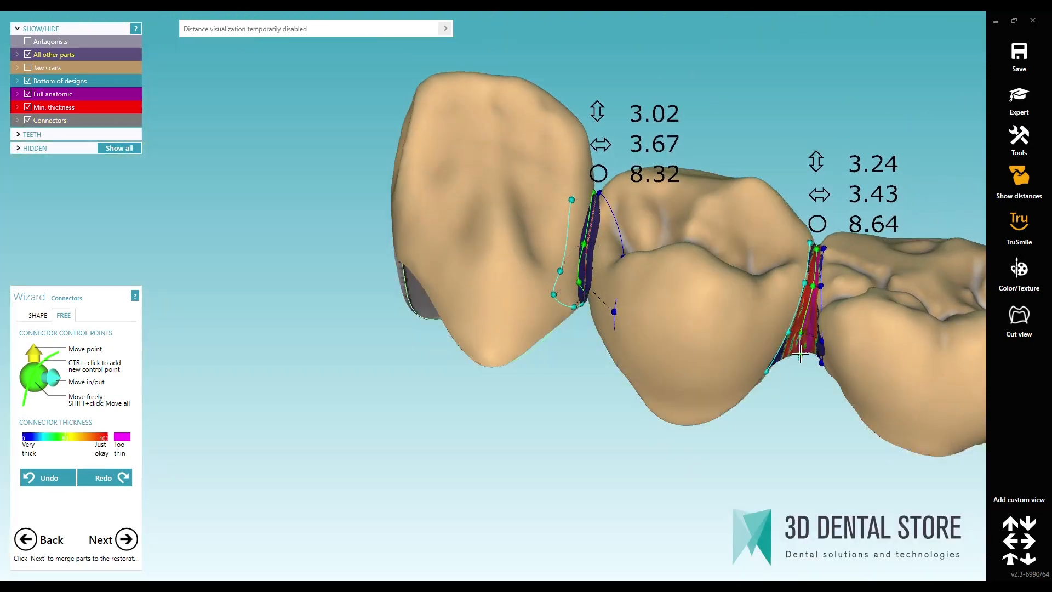
- Rework the lowest control points of the 44–45 connector to lift its cervical edge further, and show the jaw scan again
scroll(800, 355, up, 6)
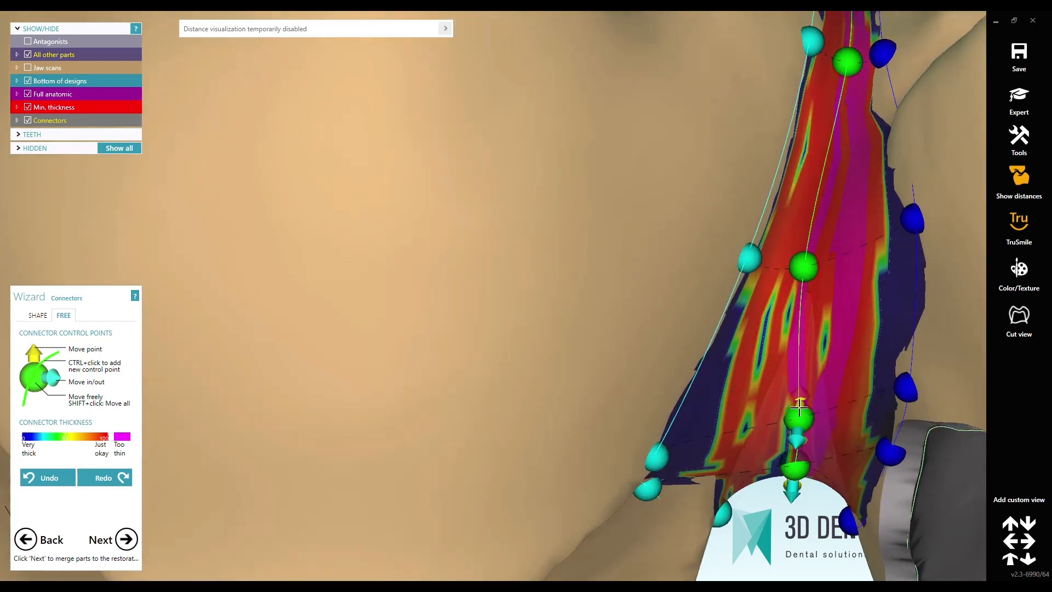
ctrl+click(802, 381)
ctrl+click(800, 422)
key(ctrl+j)
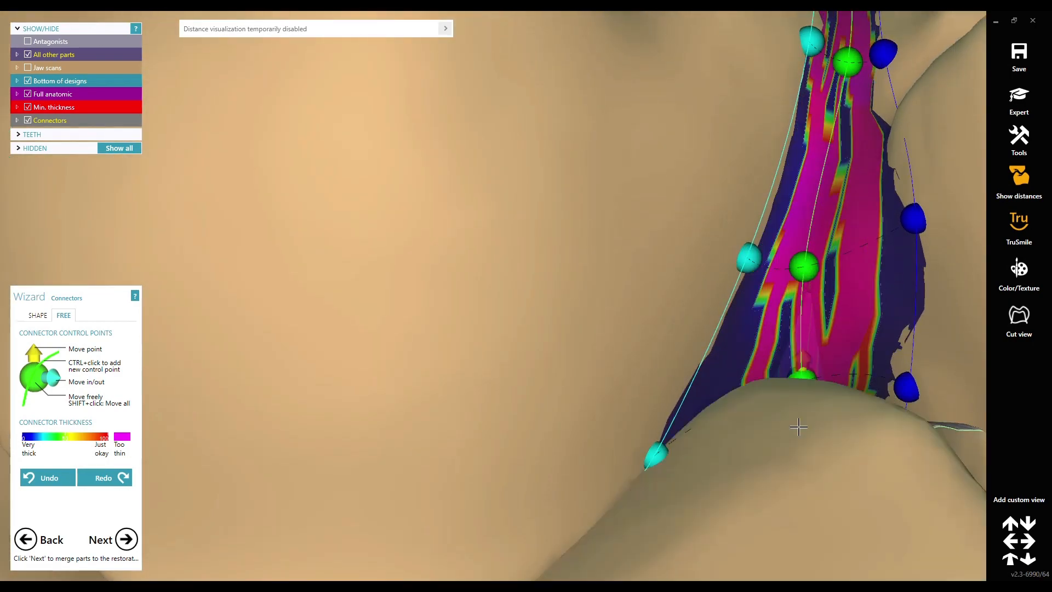
- Reposition the lowest cervical control points of the 44–45 connector, giving about 3.00 mm height and 7.77 mm², and show the jaw scans again
right_drag(782, 432, 790, 391)
scroll(780, 426, down, 4)
key(ctrl+j)
scroll(790, 391, up, 4)
scroll(791, 391, up, 3)
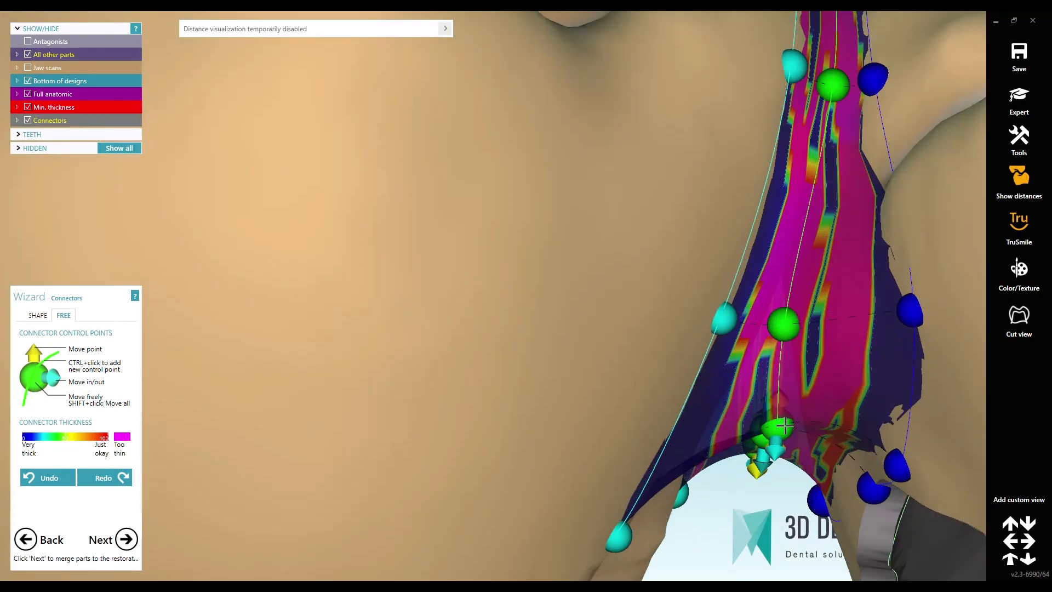
drag(768, 422, 767, 431)
right_drag(767, 430, 777, 323)
drag(759, 437, 760, 349)
key(j)
scroll(748, 375, down, 10)
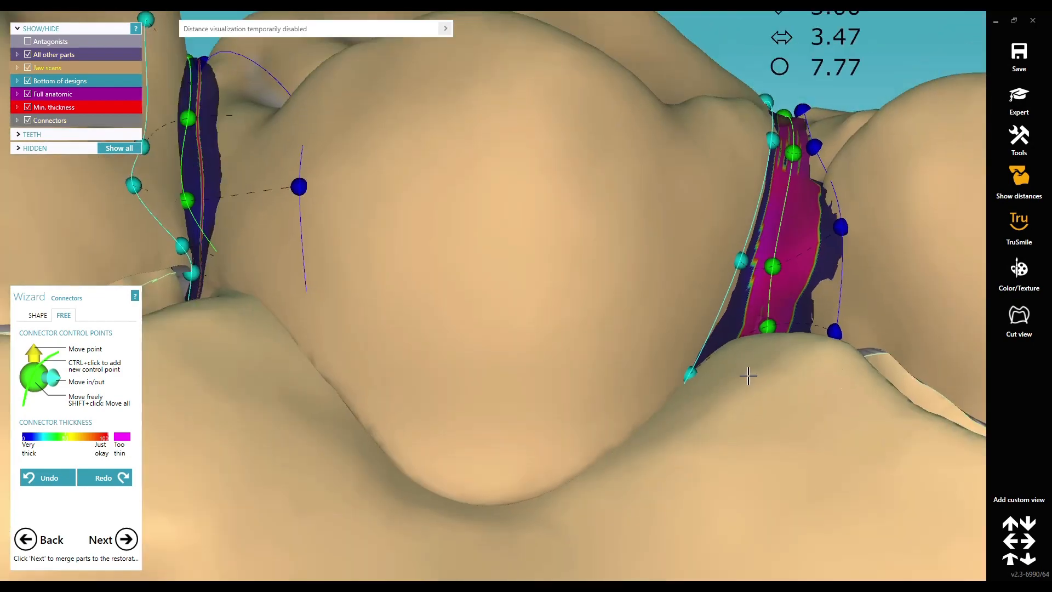
right_drag(748, 373, 735, 356)
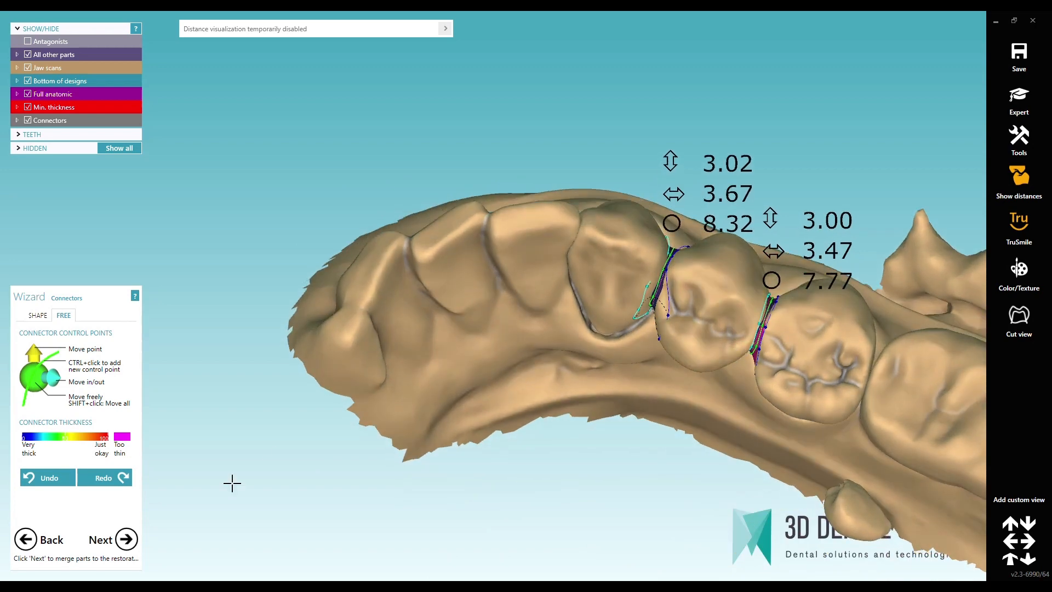
- Merge the full crowns, pontic and connectors into a single 43–45 bridge
click(126, 539)
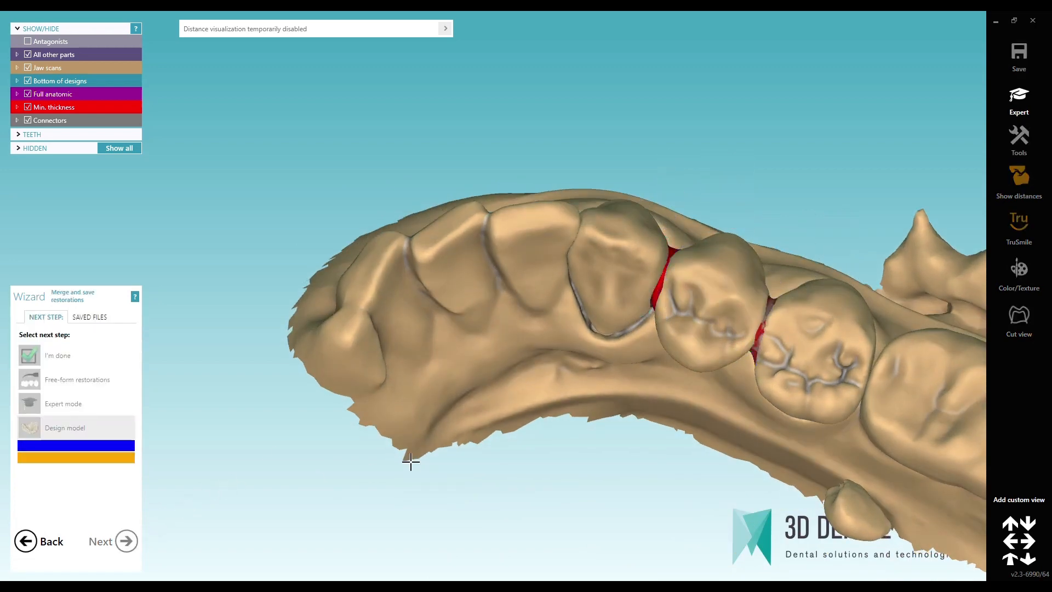
right_drag(630, 446, 630, 437)
middle_drag(616, 419, 525, 330)
right_drag(525, 331, 564, 329)
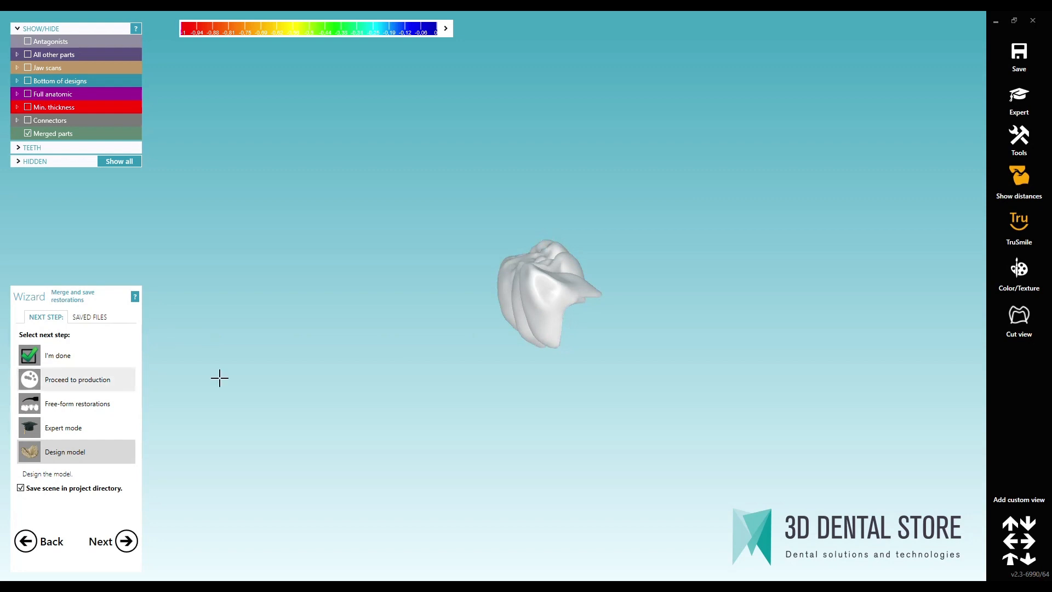
right_click(546, 292)
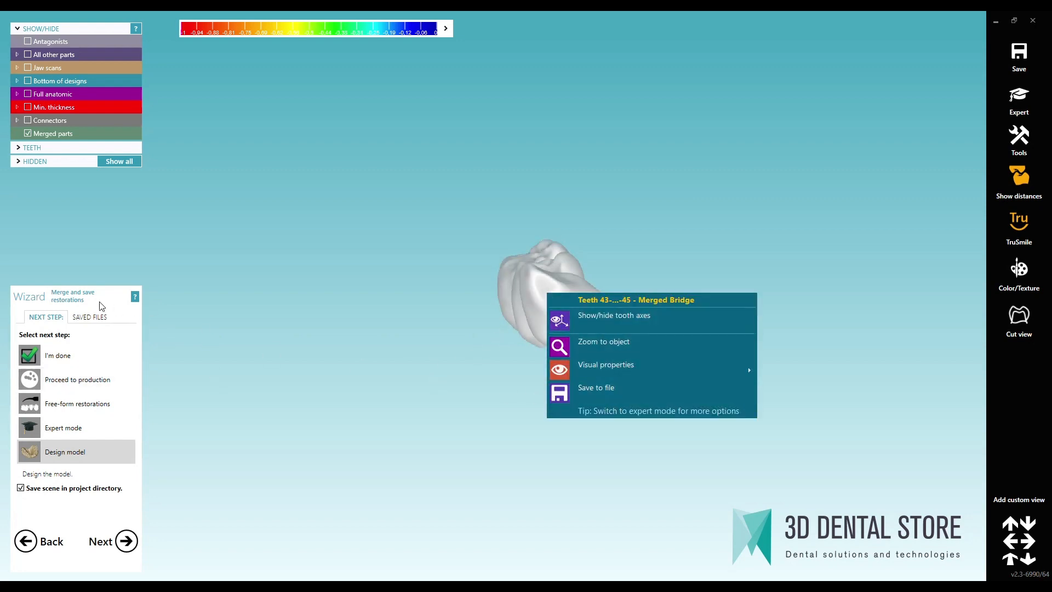
- Try adapting the merged bridge to the gingiva with a desired distance of 0 mm, and discard the free-forming changes
double_click(71, 408)
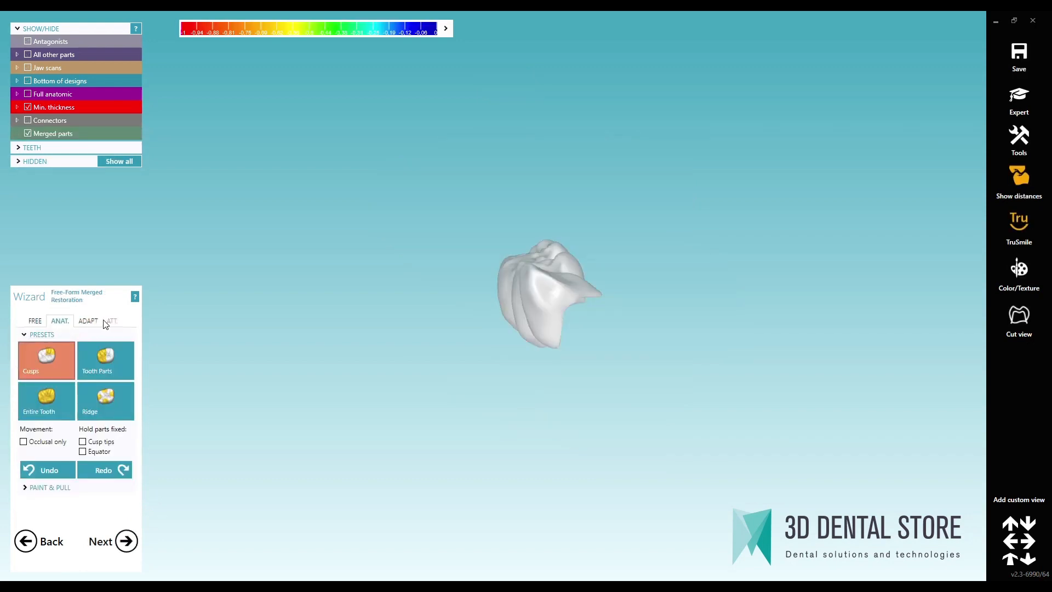
click(88, 321)
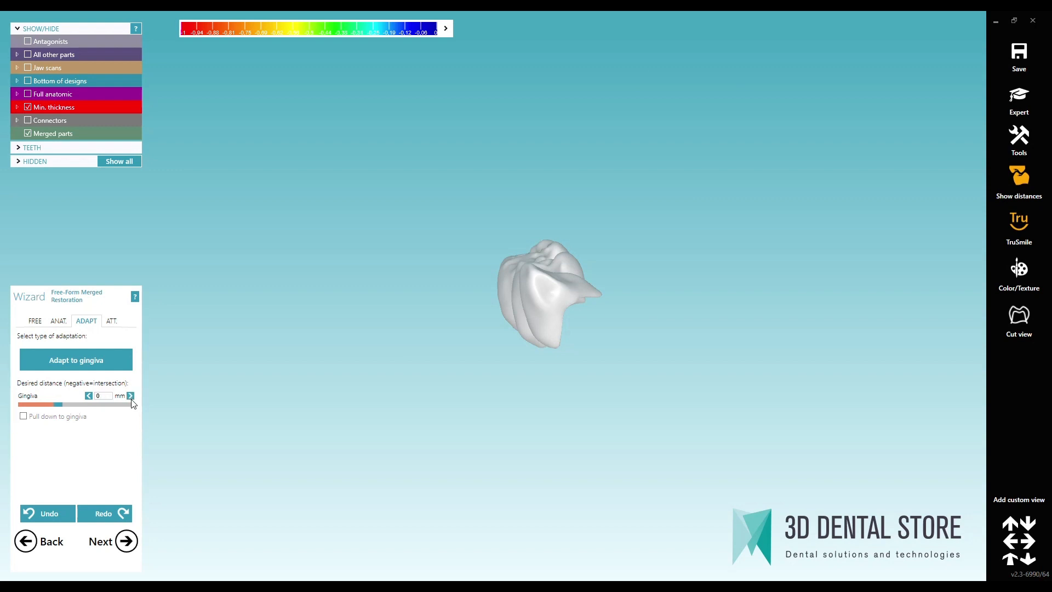
key(ctrl+j)
right_drag(204, 403, 402, 374)
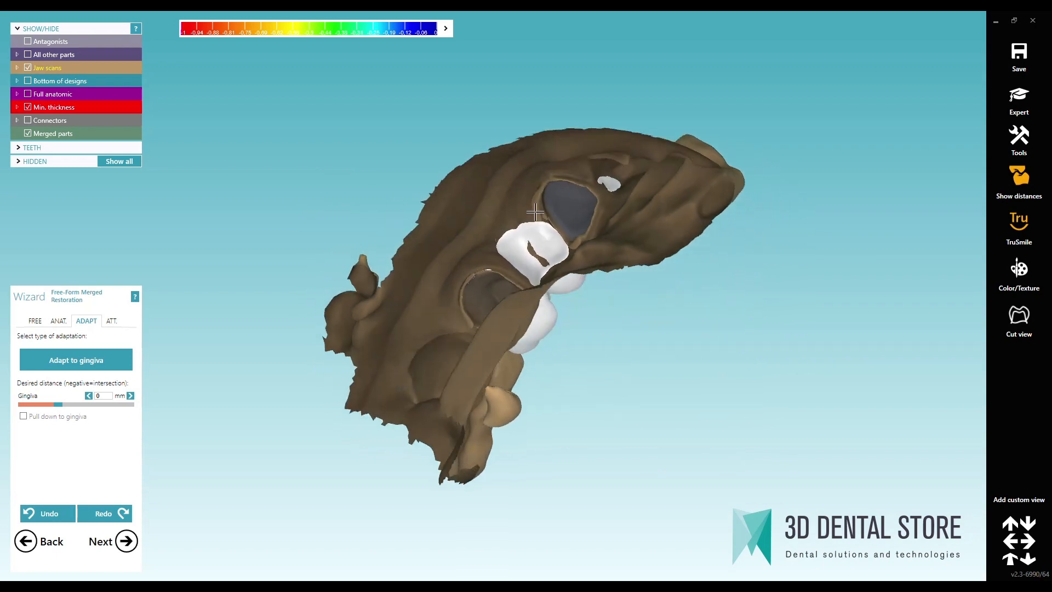
scroll(534, 212, up, 3)
click(83, 364)
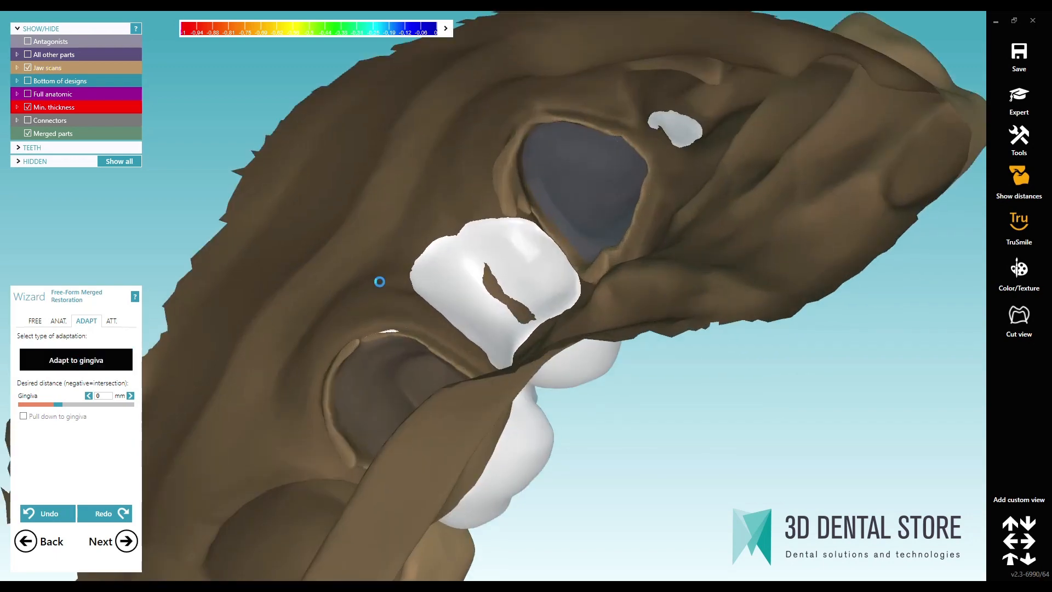
right_drag(440, 291, 451, 310)
click(22, 537)
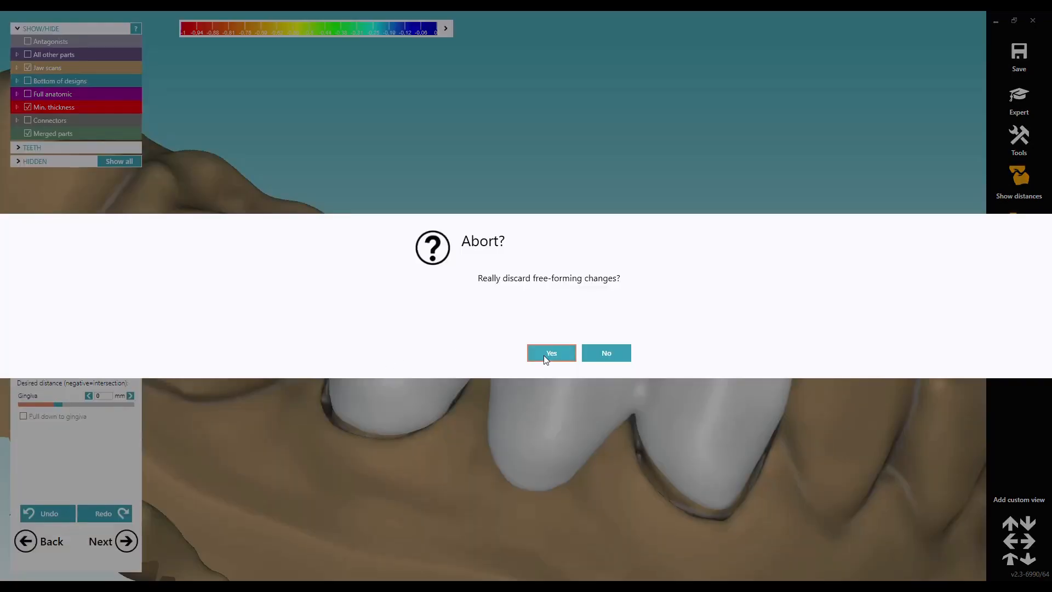
click(551, 353)
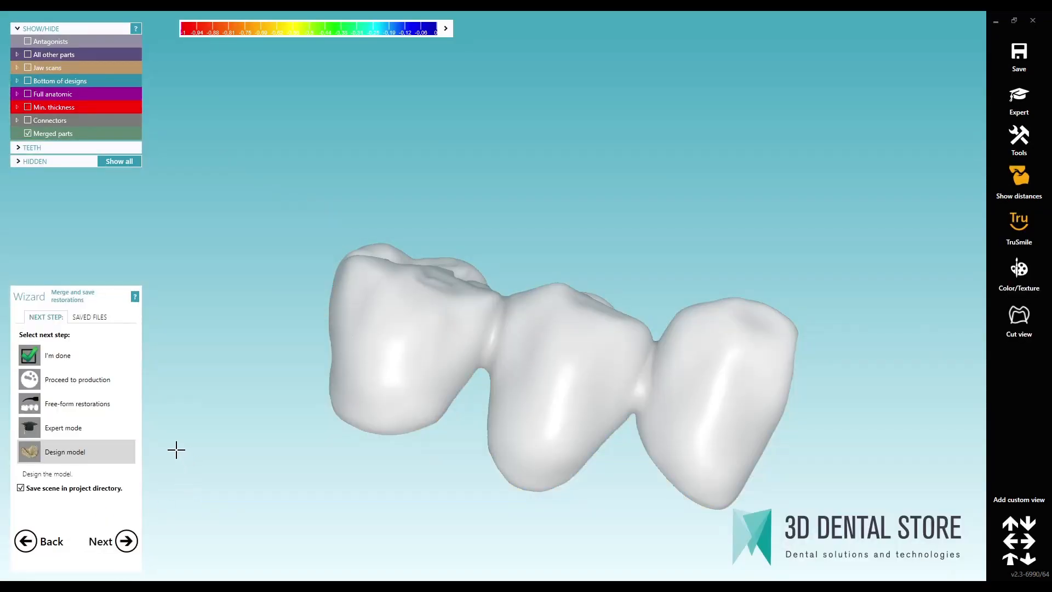
- Finish the merged restoration's free-forming stage and switch from the wizard to expert mode
double_click(77, 403)
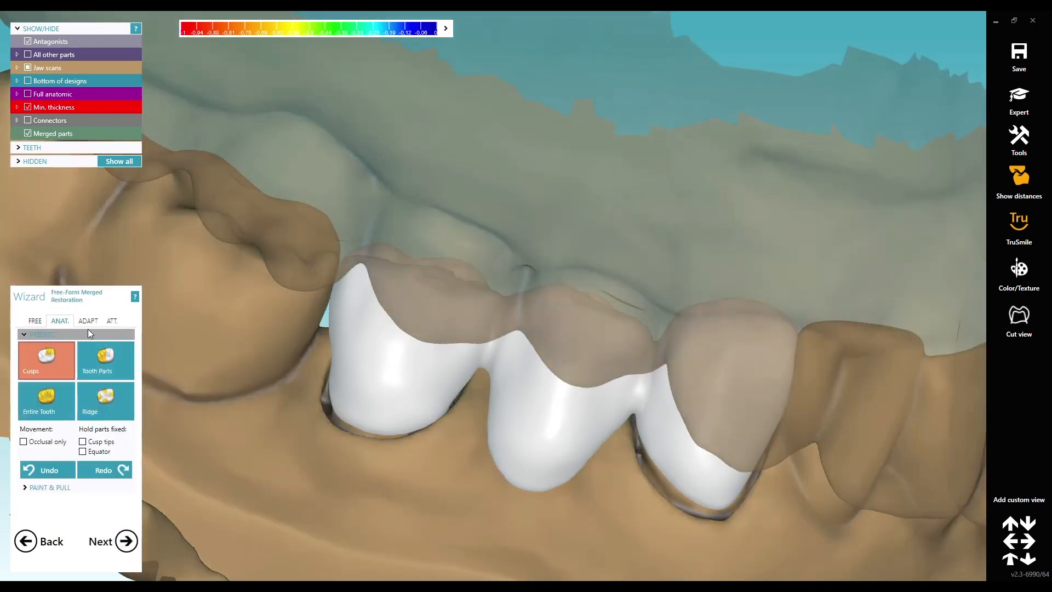
click(88, 321)
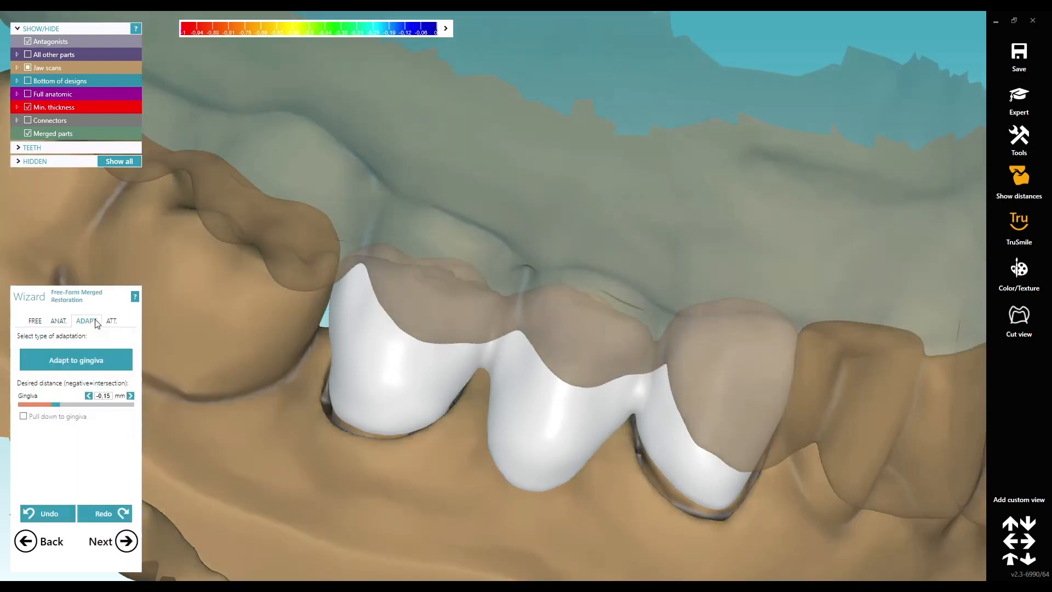
click(126, 540)
right_click(393, 377)
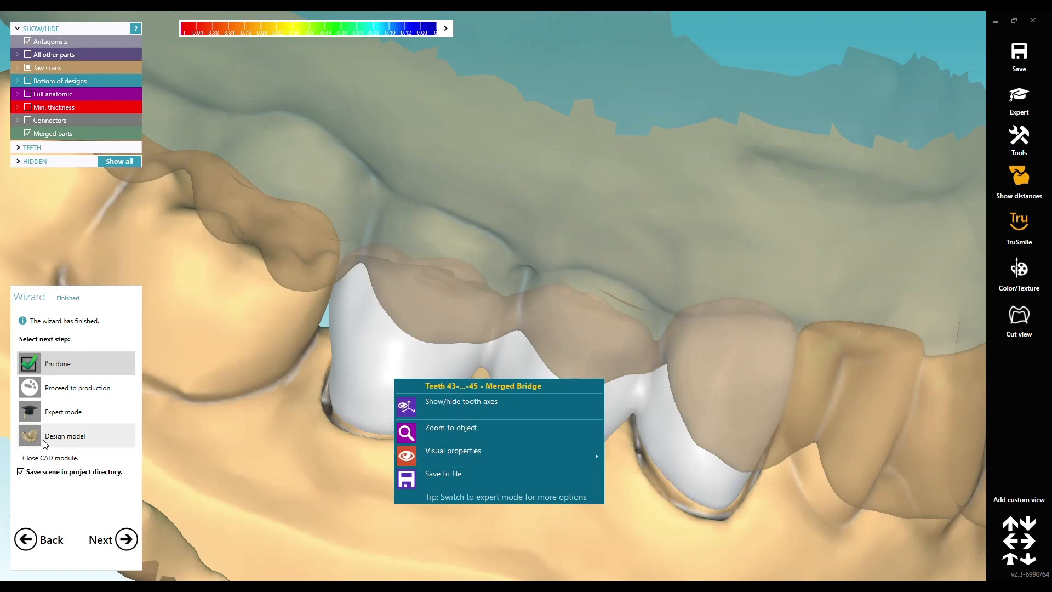
click(40, 414)
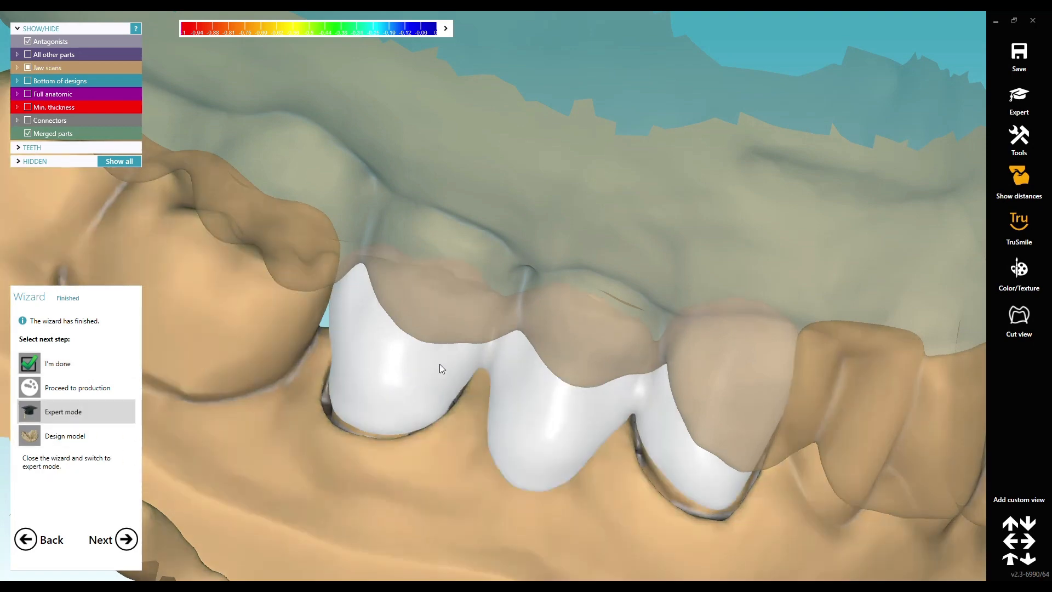
right_click(439, 363)
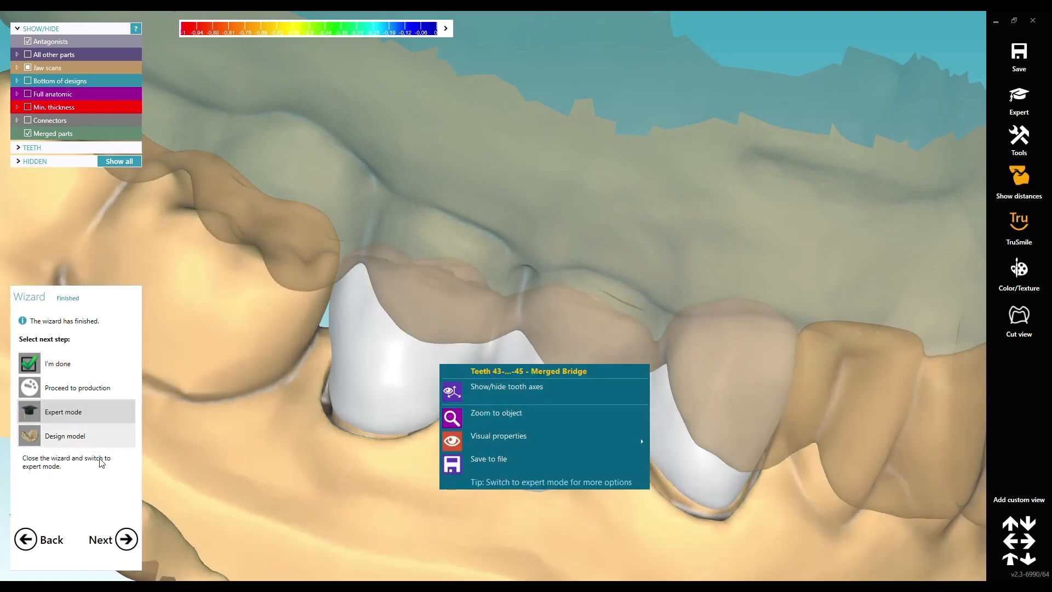
click(126, 540)
- Delete the merged 43–45 bridge so its separate crowns, pontic and connectors are editable again
right_click(409, 390)
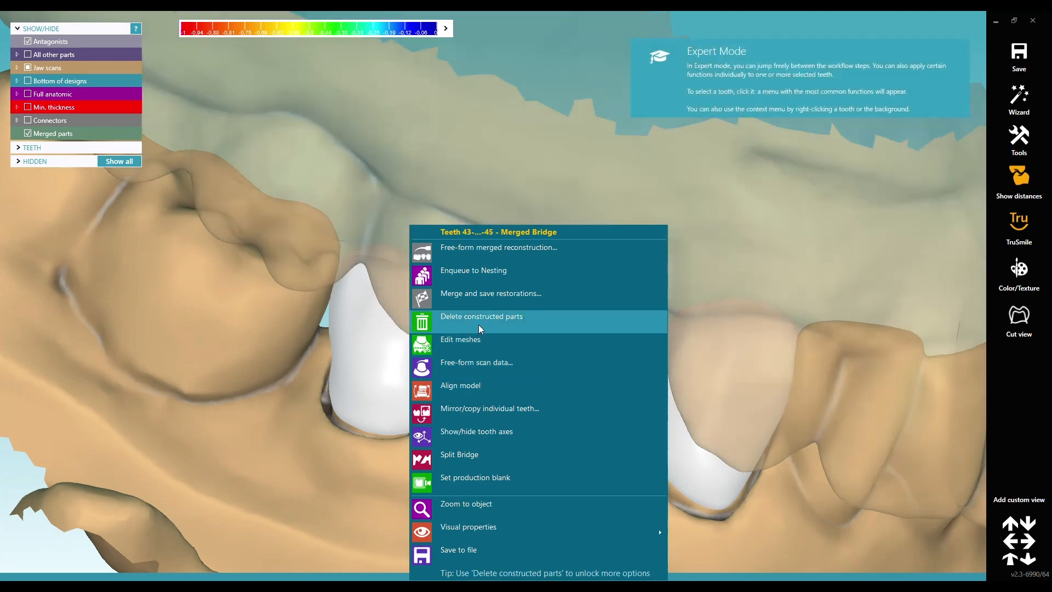
click(480, 327)
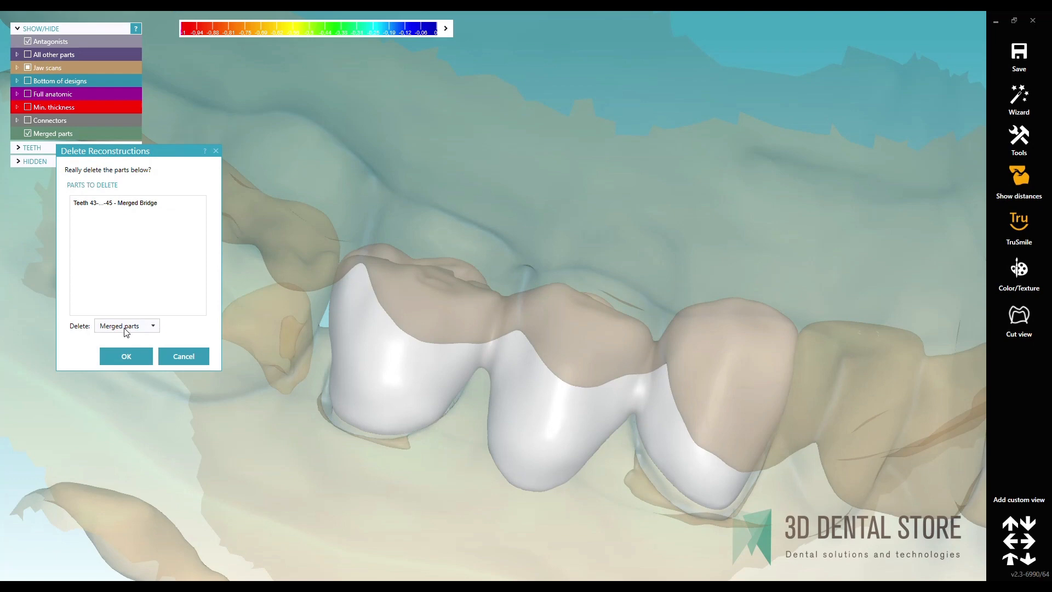
click(125, 327)
click(117, 411)
click(127, 357)
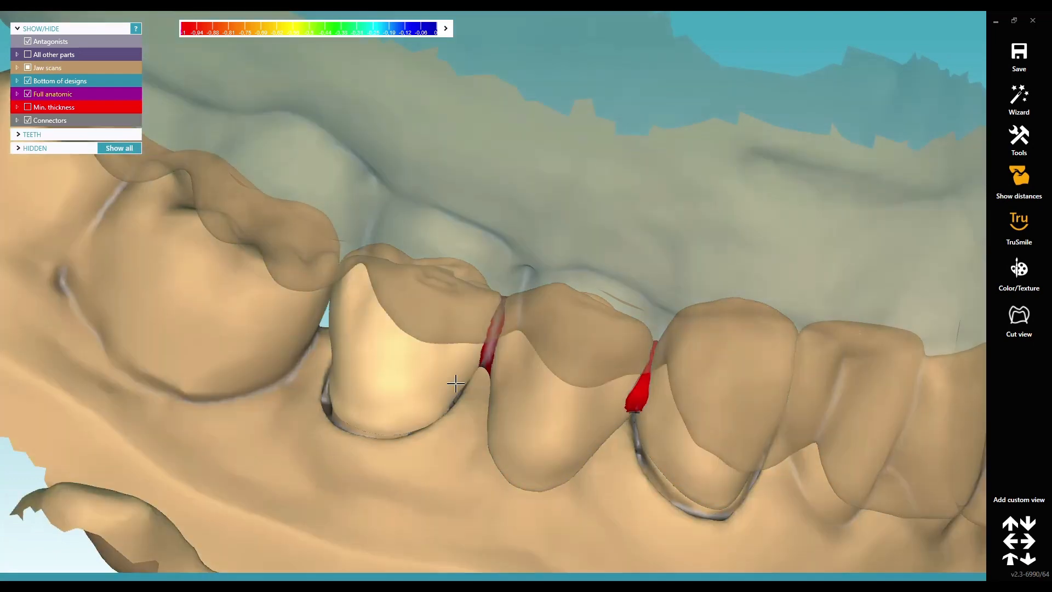
right_click(388, 370)
click(455, 359)
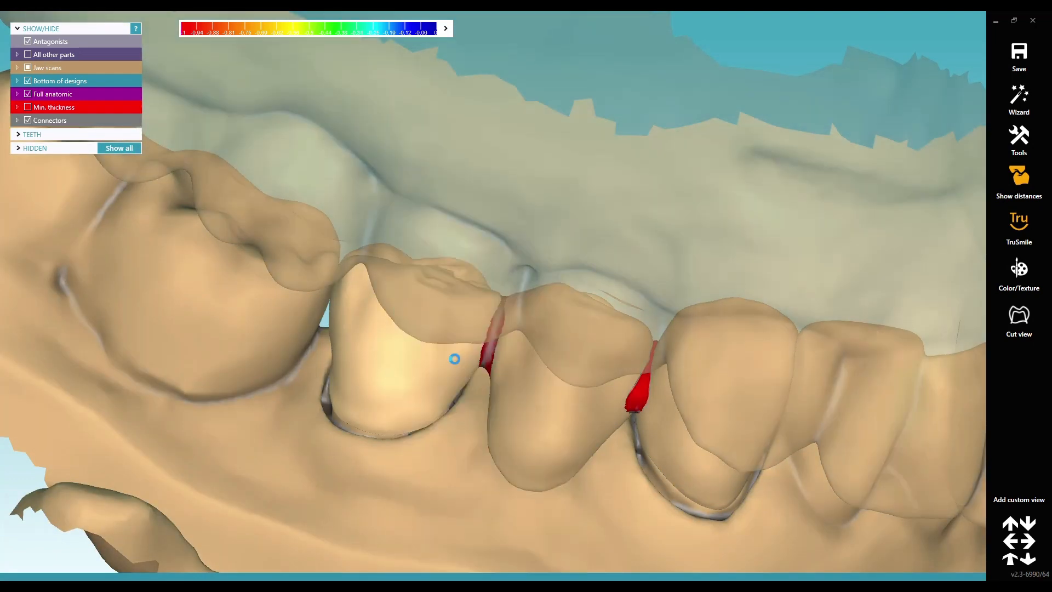
click(106, 169)
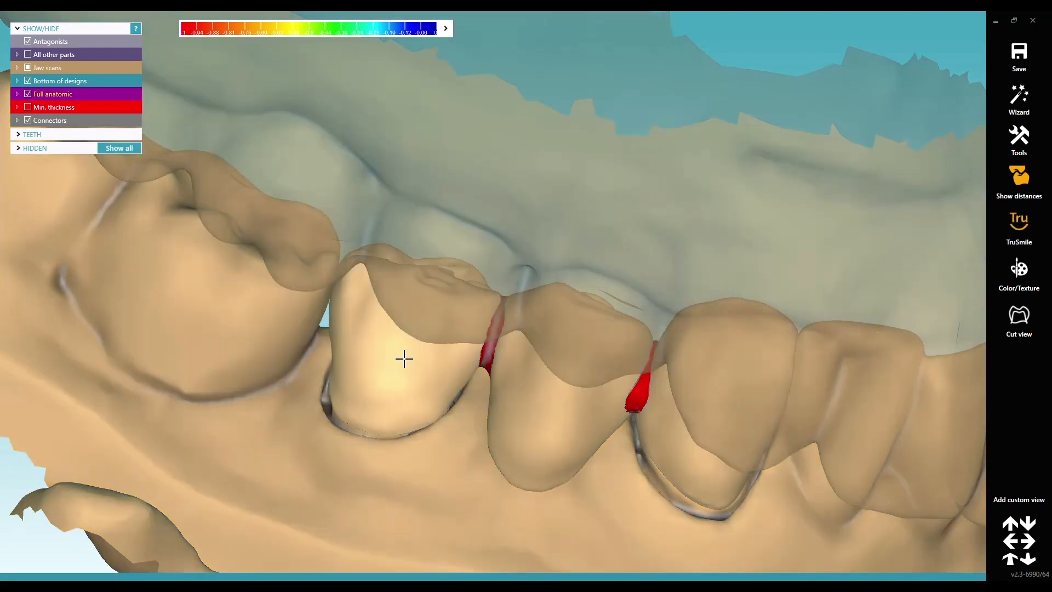
- Free-form full crown 45 by cutting its approximal intersections at a 0 mm distance to the adjacents
right_click(404, 359)
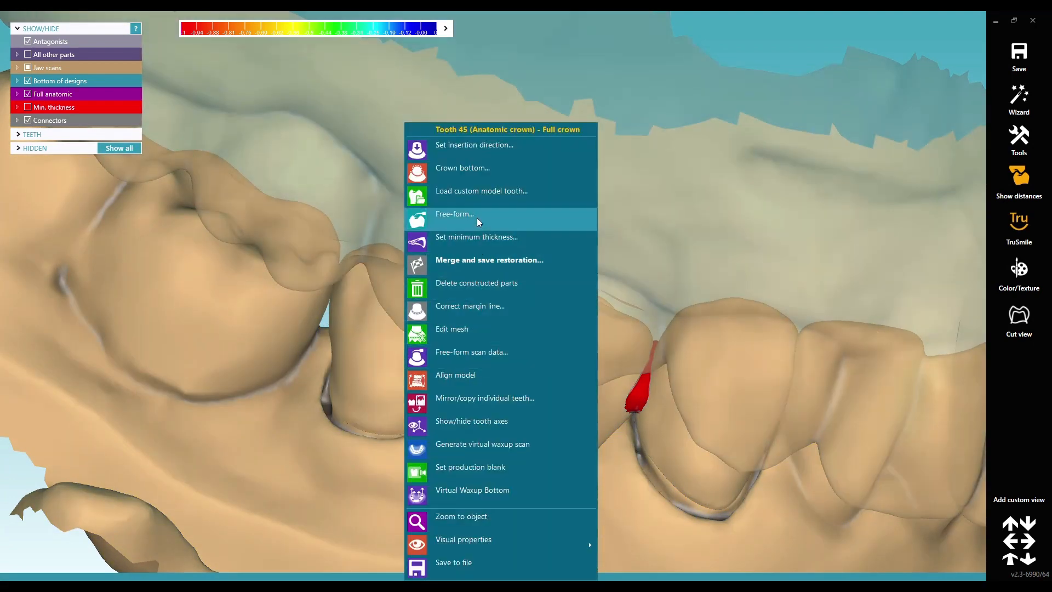
click(477, 218)
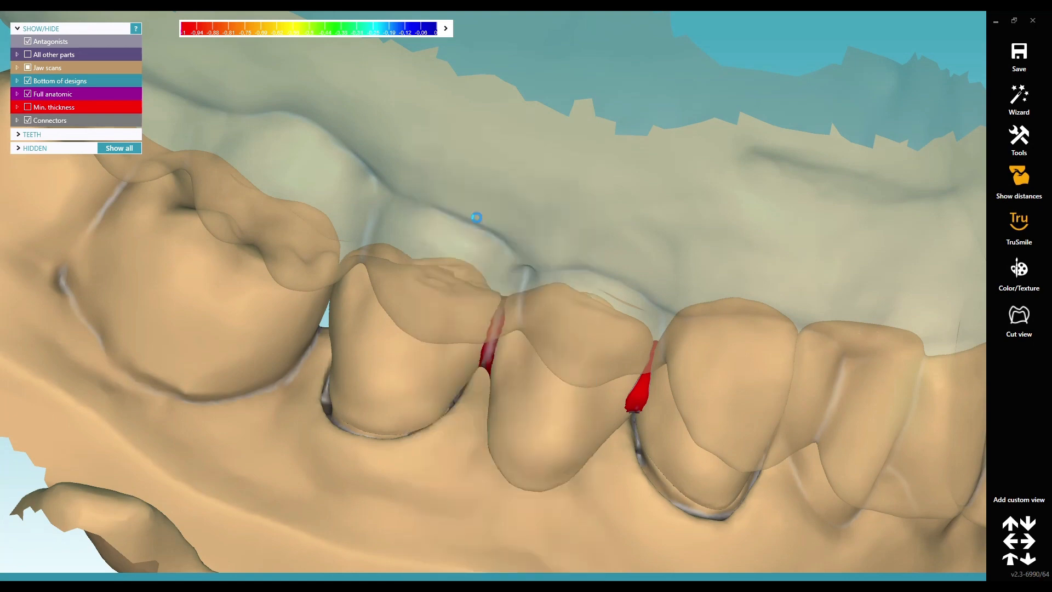
click(144, 171)
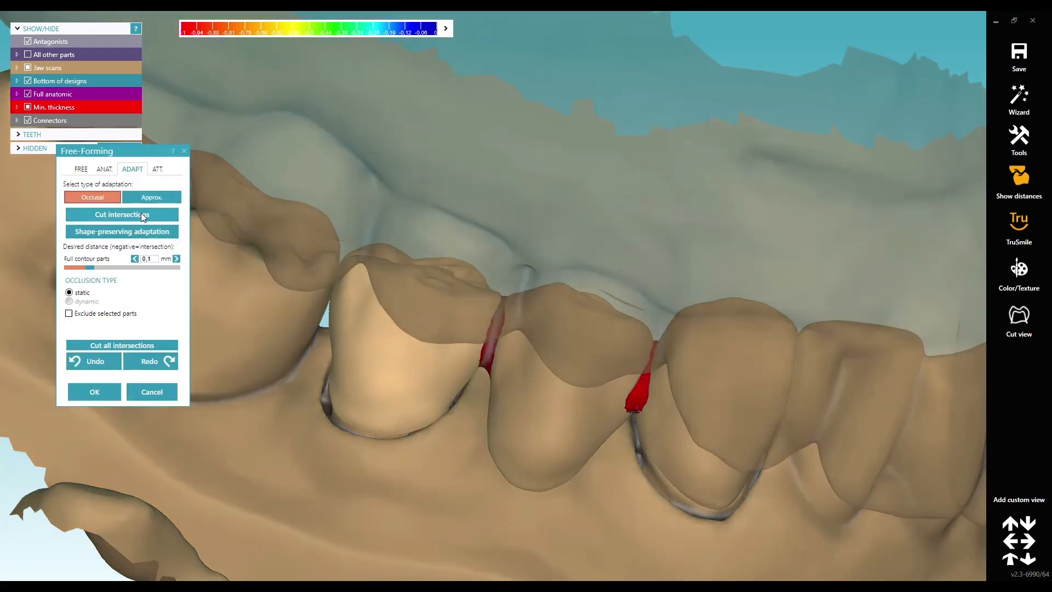
click(143, 196)
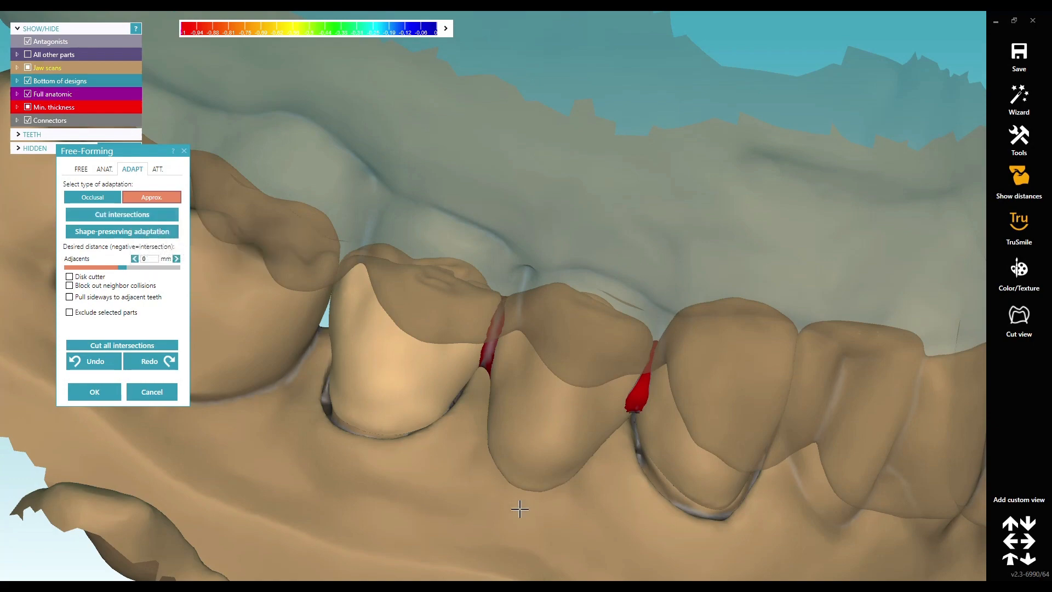
scroll(554, 508, down, 3)
right_drag(554, 508, 549, 502)
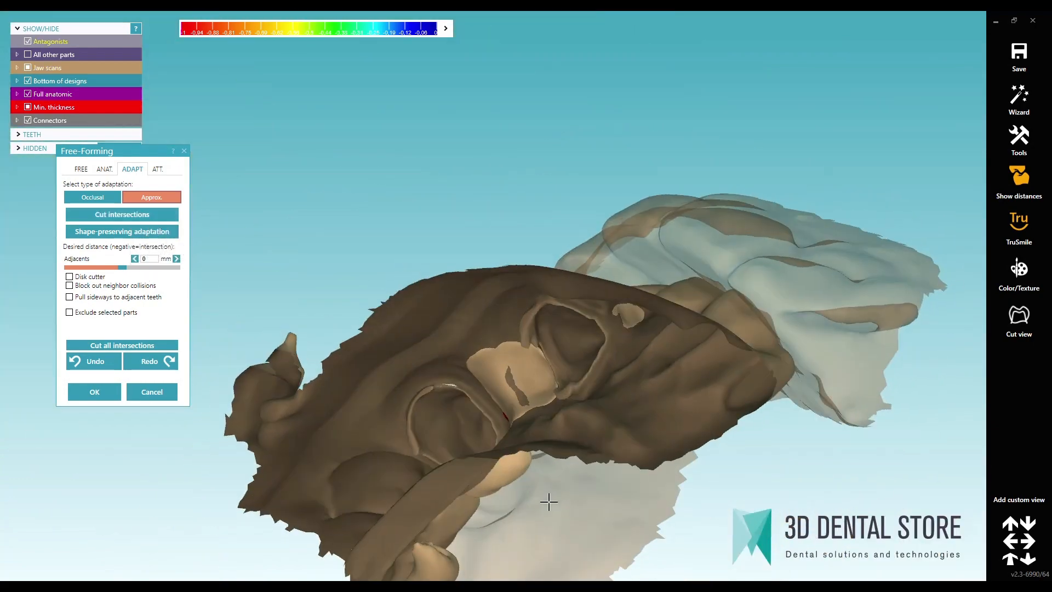
click(116, 214)
click(104, 394)
- Return to the wizard to merge the bridge again, and delete the previously saved bridge STL file
right_drag(460, 376, 617, 356)
right_click(473, 421)
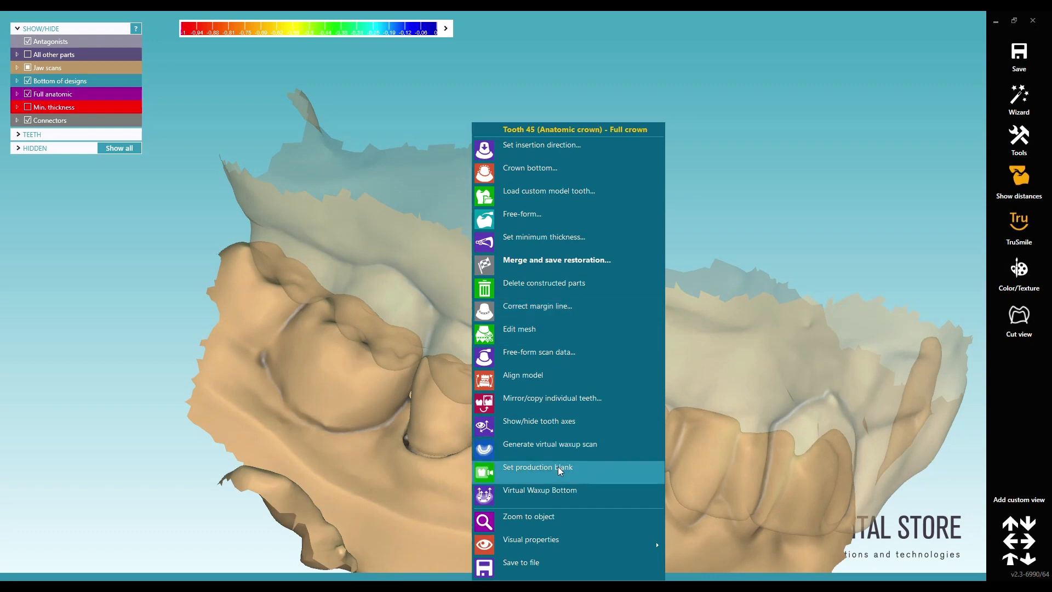
click(1020, 98)
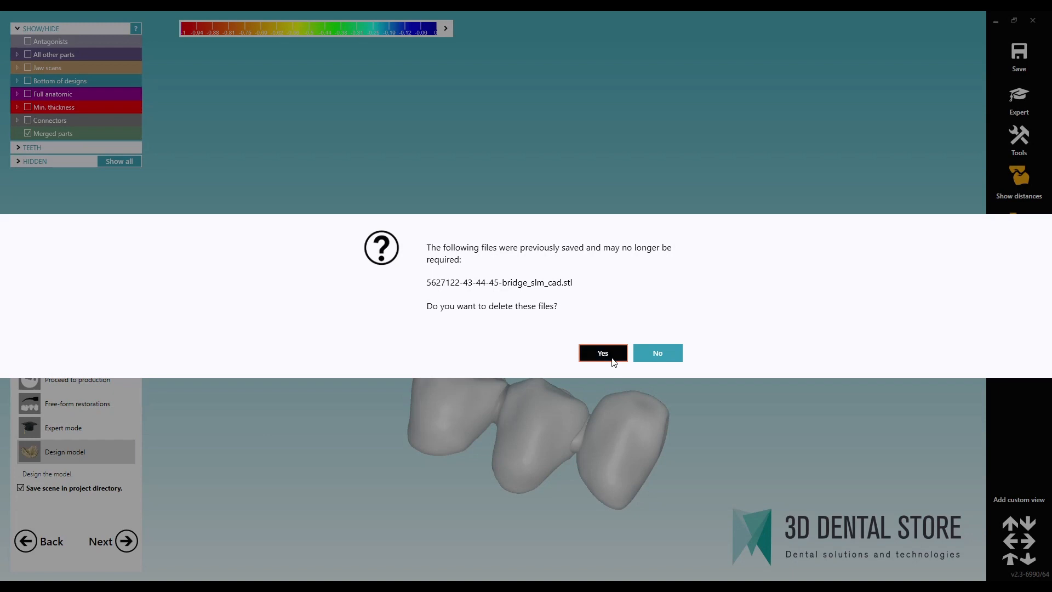
click(603, 353)
- Show the jaw scans and examine the re-merged bridge's fit against them from several angles
right_drag(420, 372, 508, 370)
key(j)
right_drag(497, 409, 498, 451)
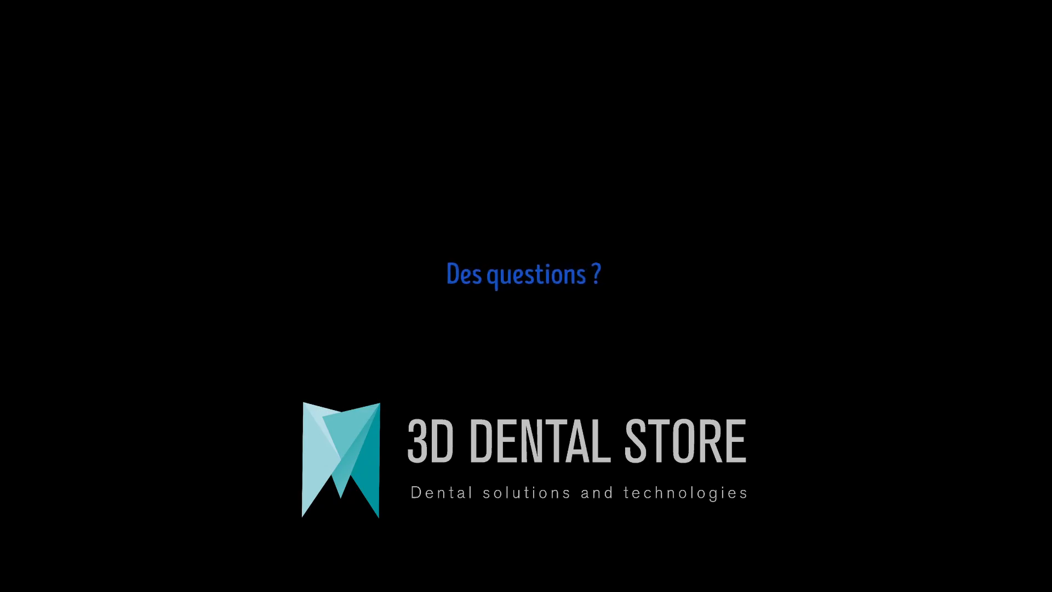